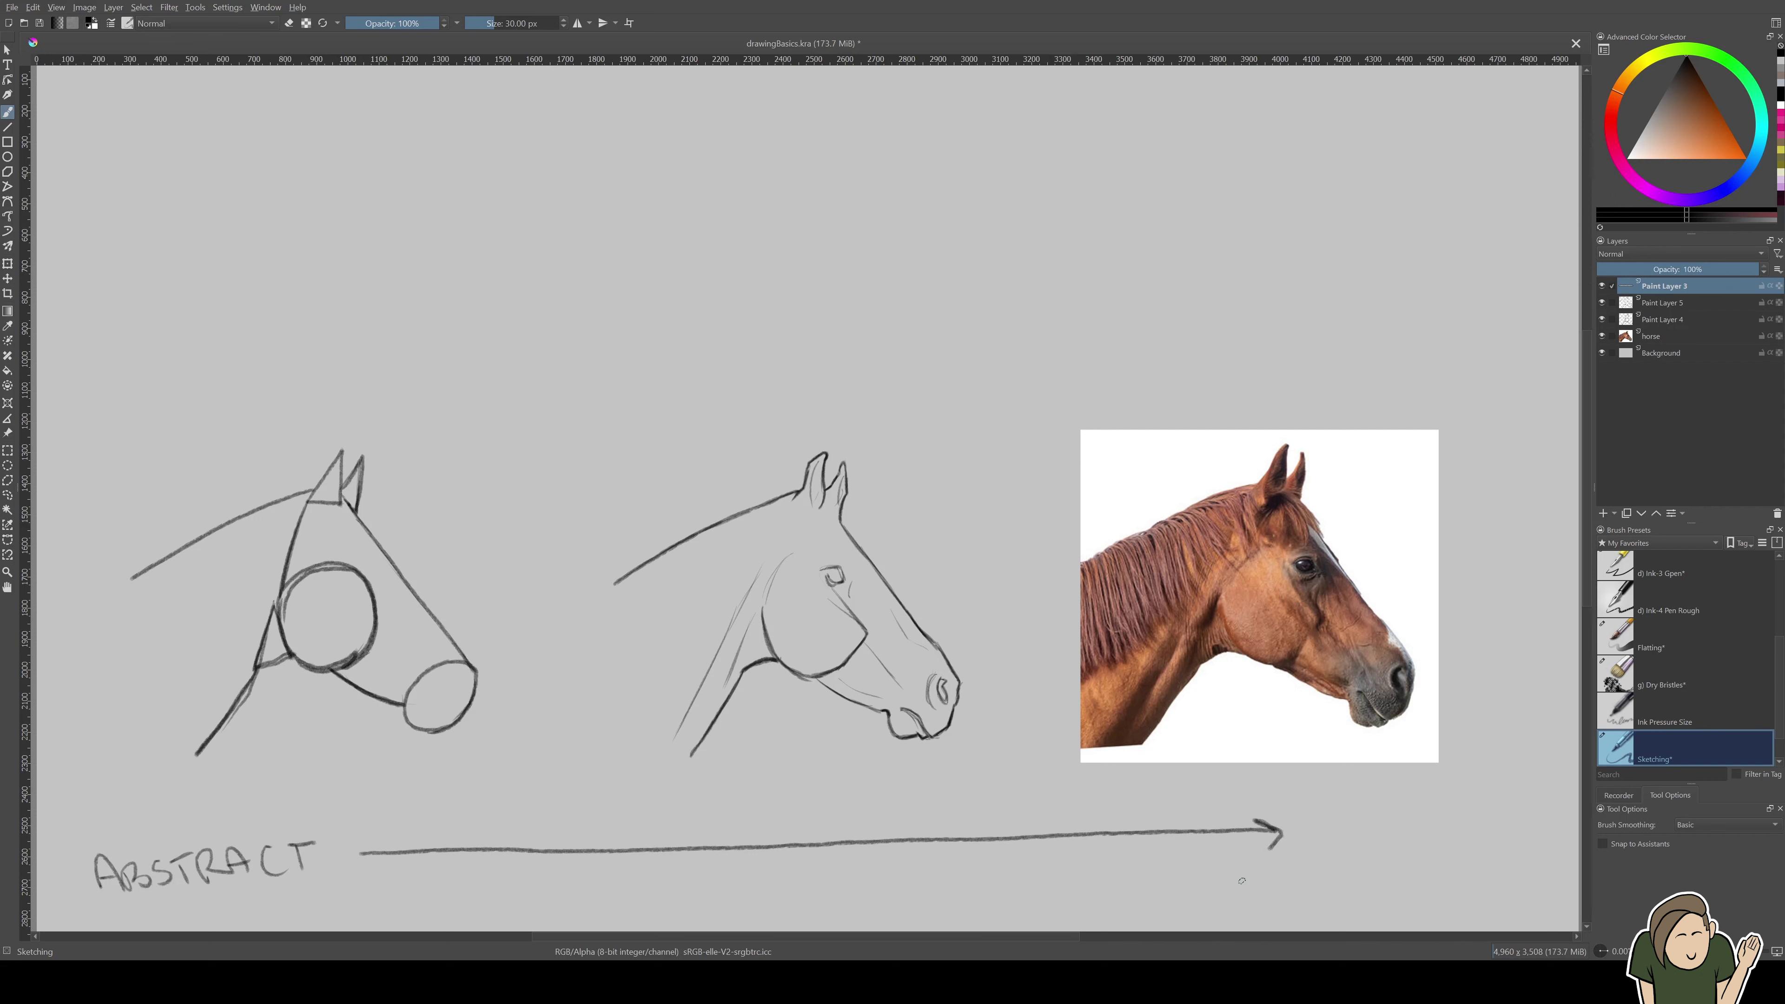
# Undo the arrow below the drawings and hand-letter the label CONCRETE beneath the horse photo
pyautogui.hotkey('ctrl', 'z')
pyautogui.moveTo(1221, 839)
pyautogui.mouseDown()
pyautogui.moveTo(1196, 852)
pyautogui.moveTo(1223, 869)
pyautogui.mouseUp()
pyautogui.moveTo(1243, 838)
pyautogui.mouseDown()
pyautogui.moveTo(1277, 837)
pyautogui.moveTo(1299, 867)
pyautogui.mouseUp()
pyautogui.moveTo(1308, 868)
pyautogui.mouseDown()
pyautogui.moveTo(1309, 848)
pyautogui.moveTo(1360, 859)
pyautogui.moveTo(1394, 833)
pyautogui.moveTo(1357, 834)
pyautogui.moveTo(1364, 859)
pyautogui.mouseUp()
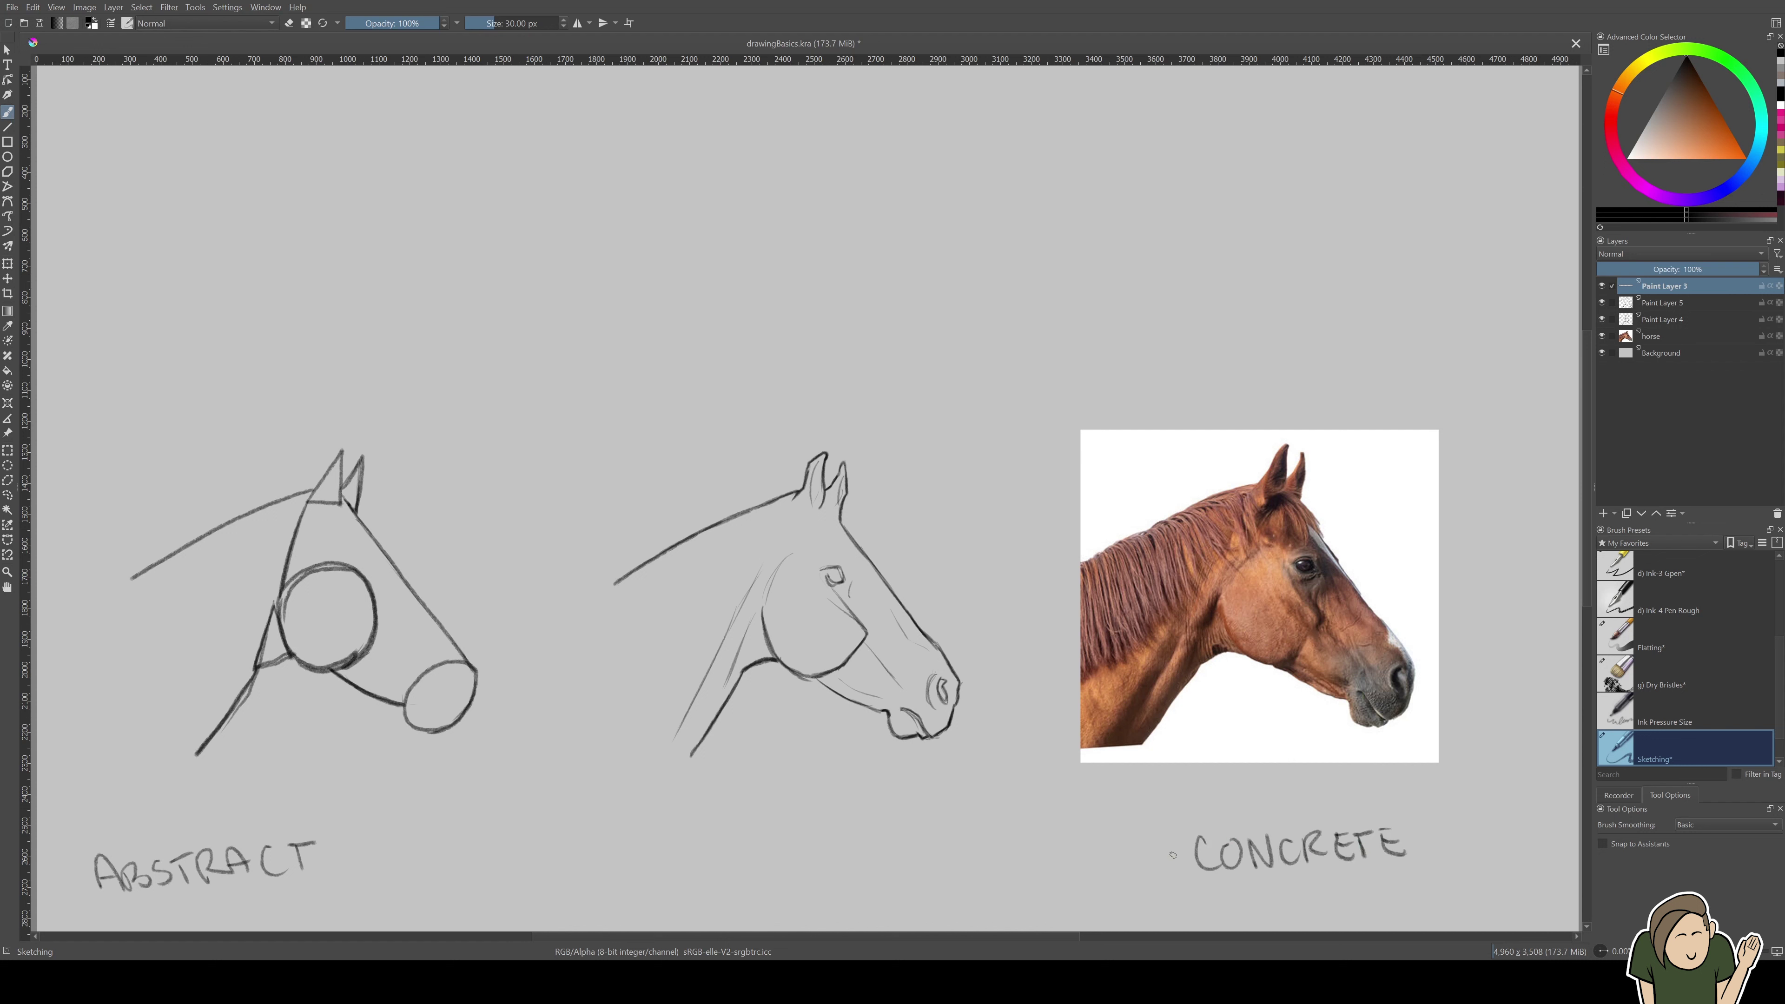
# Draw trial arrows between the ABSTRACT and CONCRETE labels in both directions, undoing each one
pyautogui.moveTo(1172, 855)
pyautogui.mouseDown()
pyautogui.moveTo(586, 897)
pyautogui.moveTo(384, 878)
pyautogui.moveTo(398, 861)
pyautogui.mouseUp()
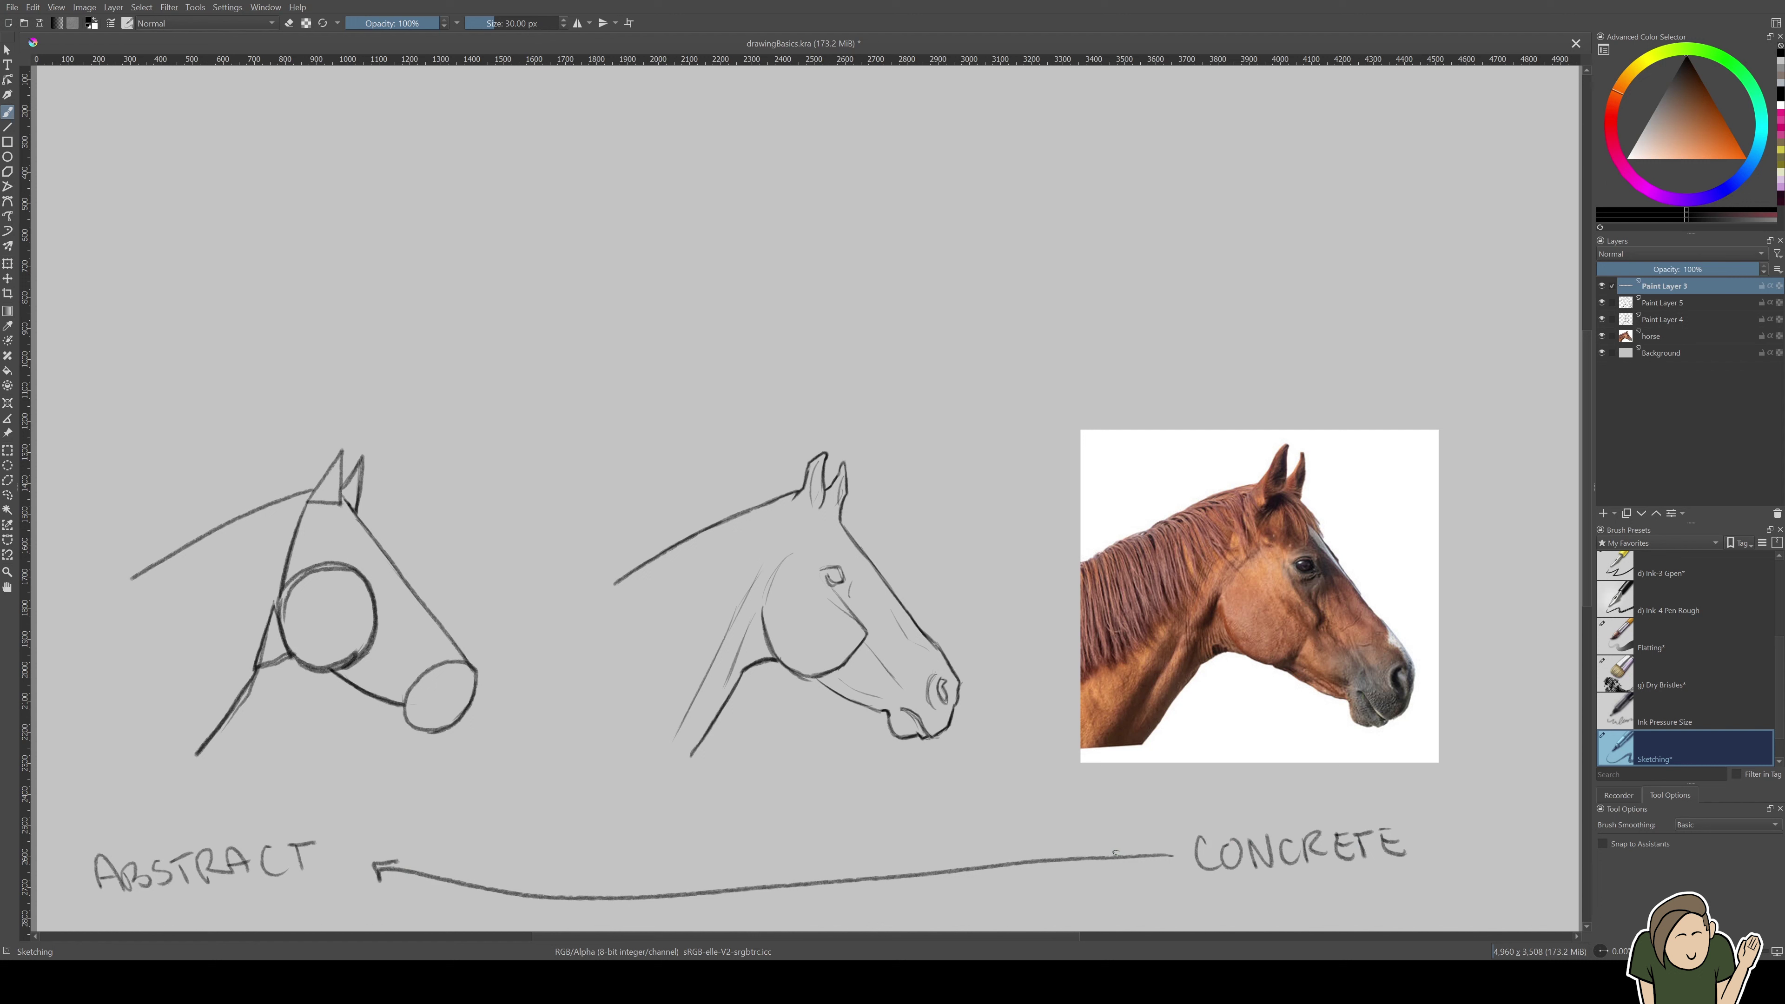
pyautogui.hotkey('ctrl', 'z')
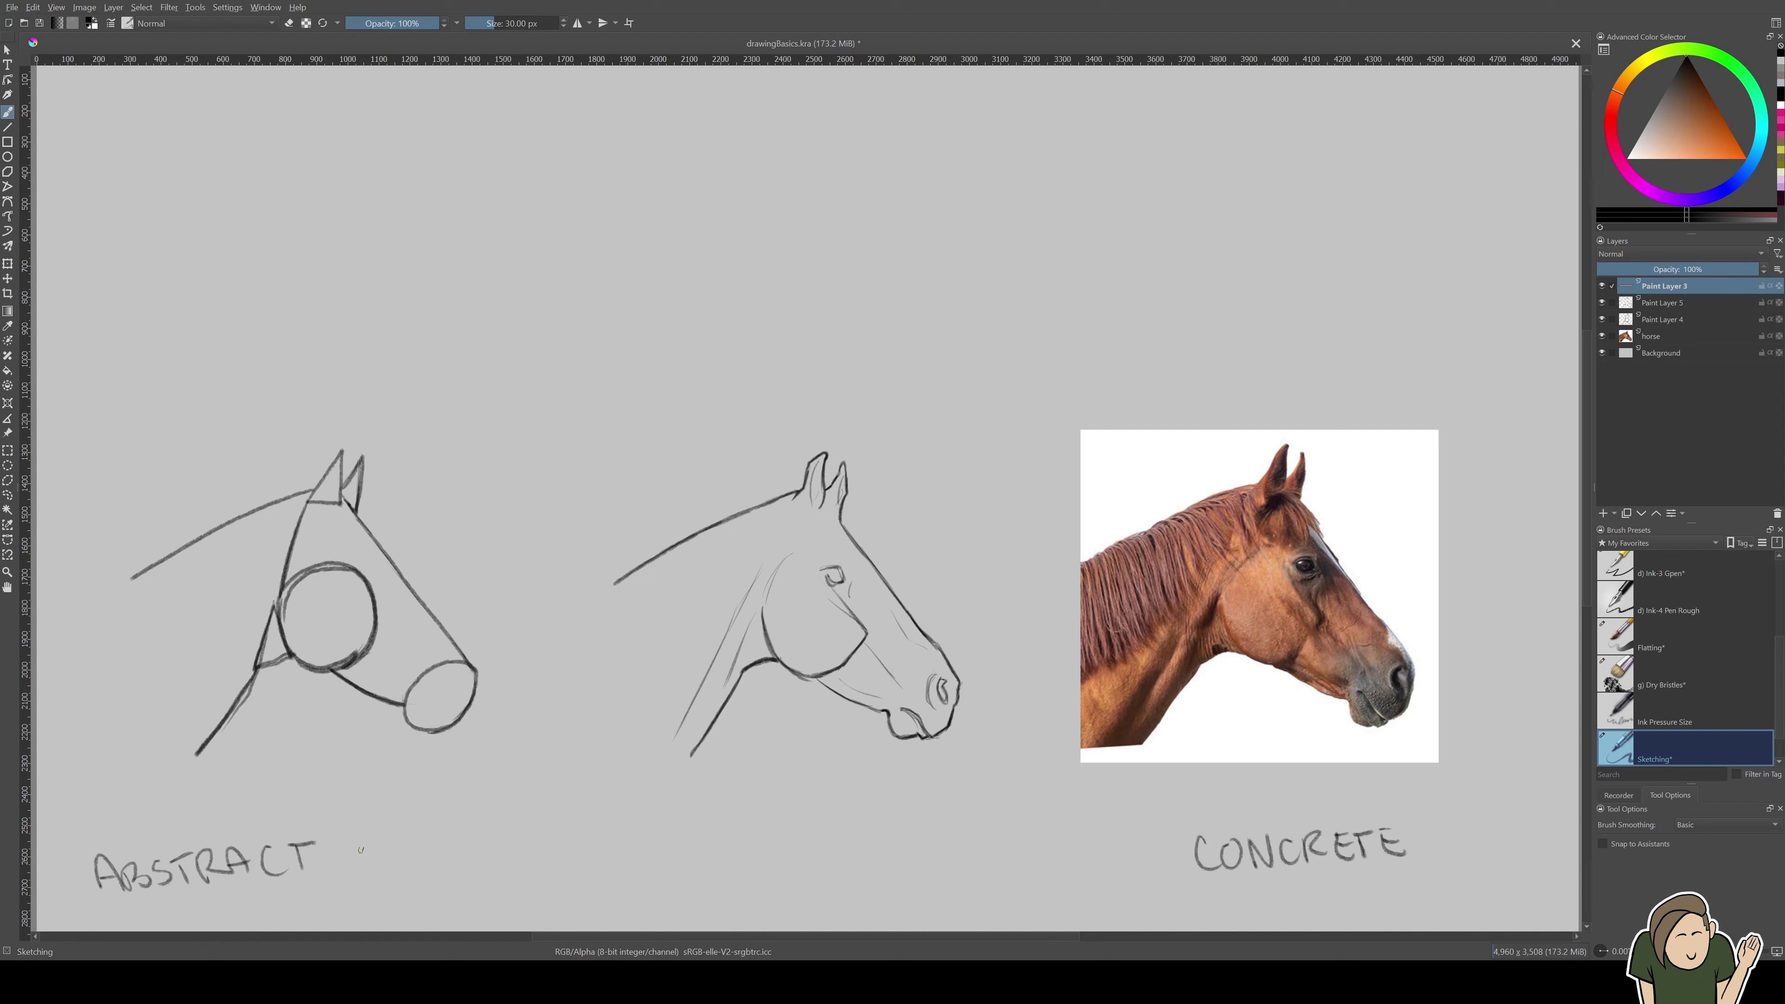
pyautogui.moveTo(362, 852); pyautogui.dragTo(692, 849)
pyautogui.moveTo(647, 837); pyautogui.dragTo(675, 861)
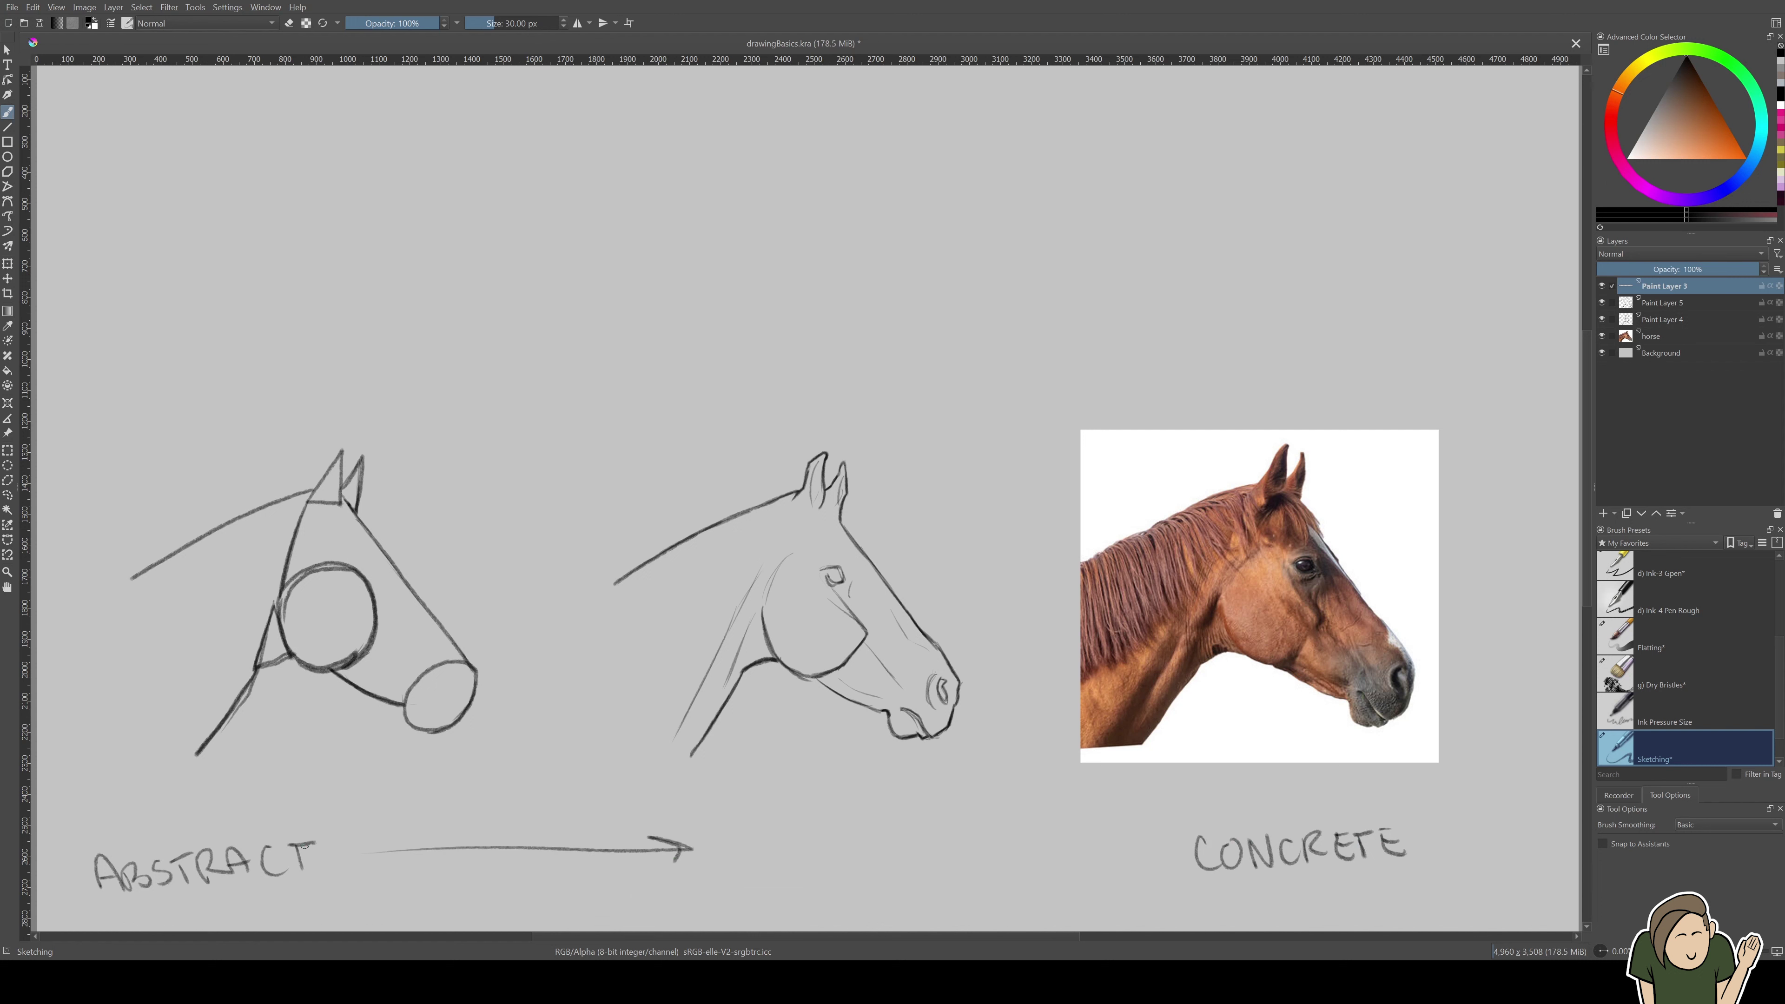
pyautogui.hotkey('ctrl', 'z')
pyautogui.hotkey('ctrl', 'z')
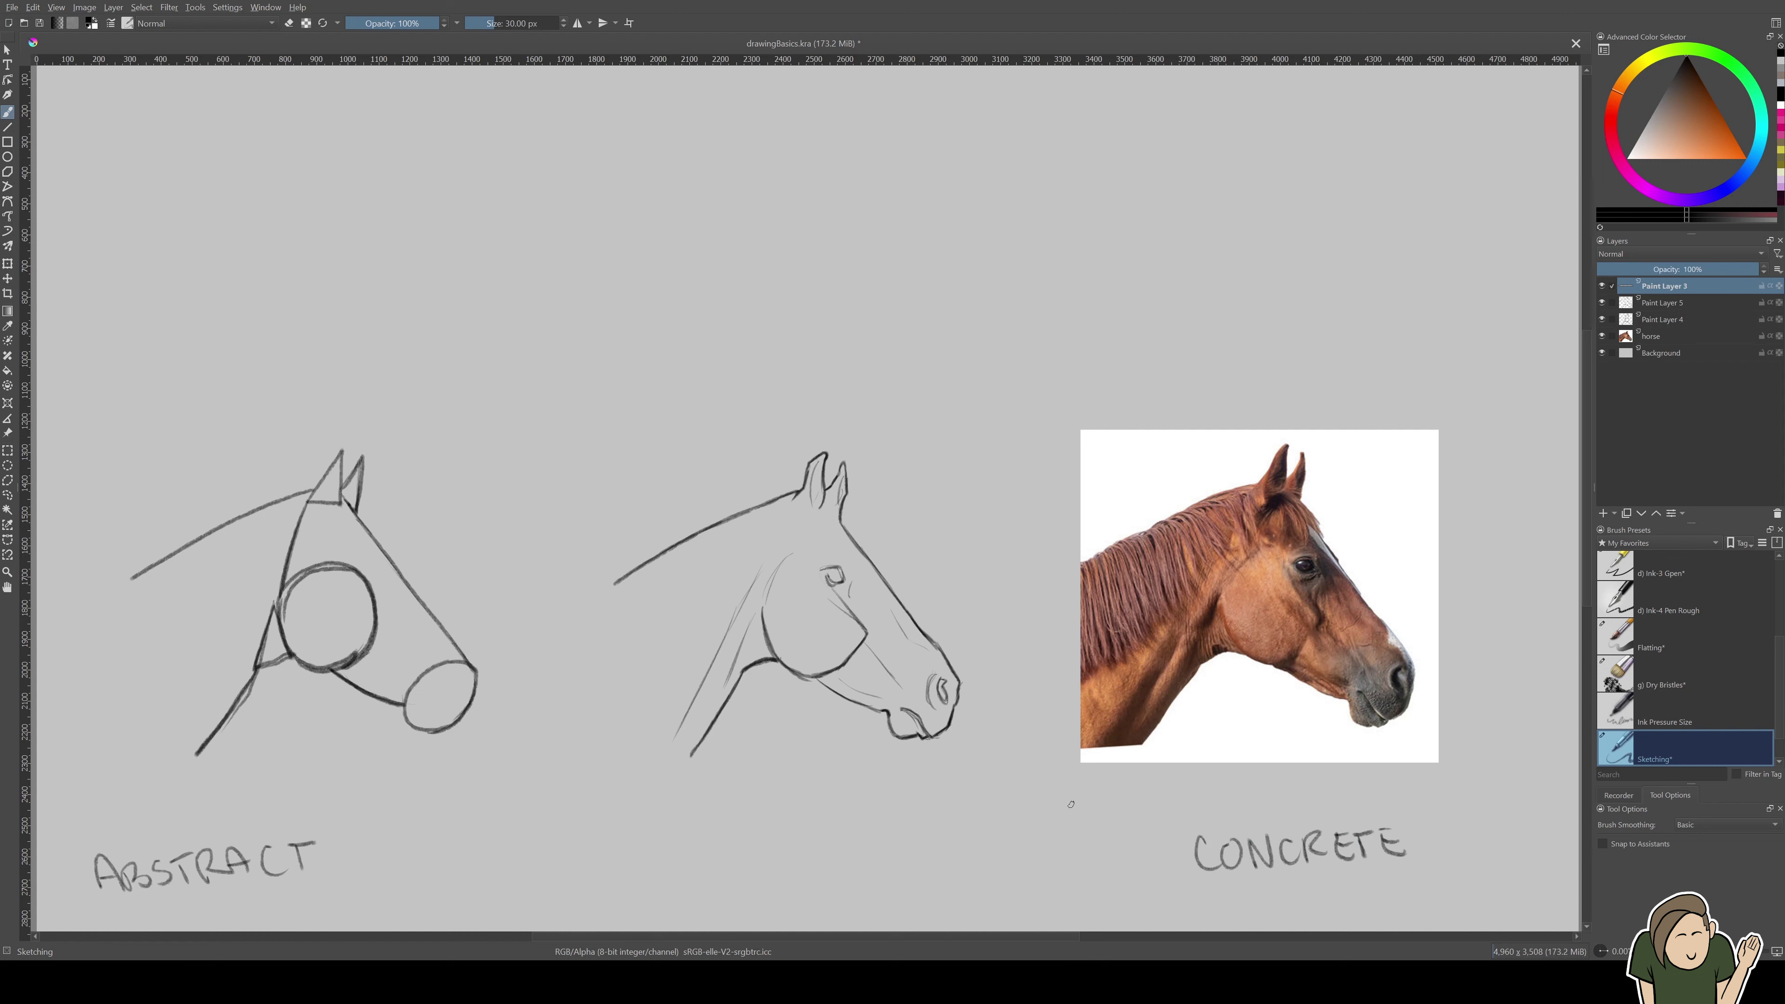
pyautogui.moveTo(1158, 848)
pyautogui.mouseDown()
pyautogui.moveTo(844, 832)
pyautogui.moveTo(574, 864)
pyautogui.mouseUp()
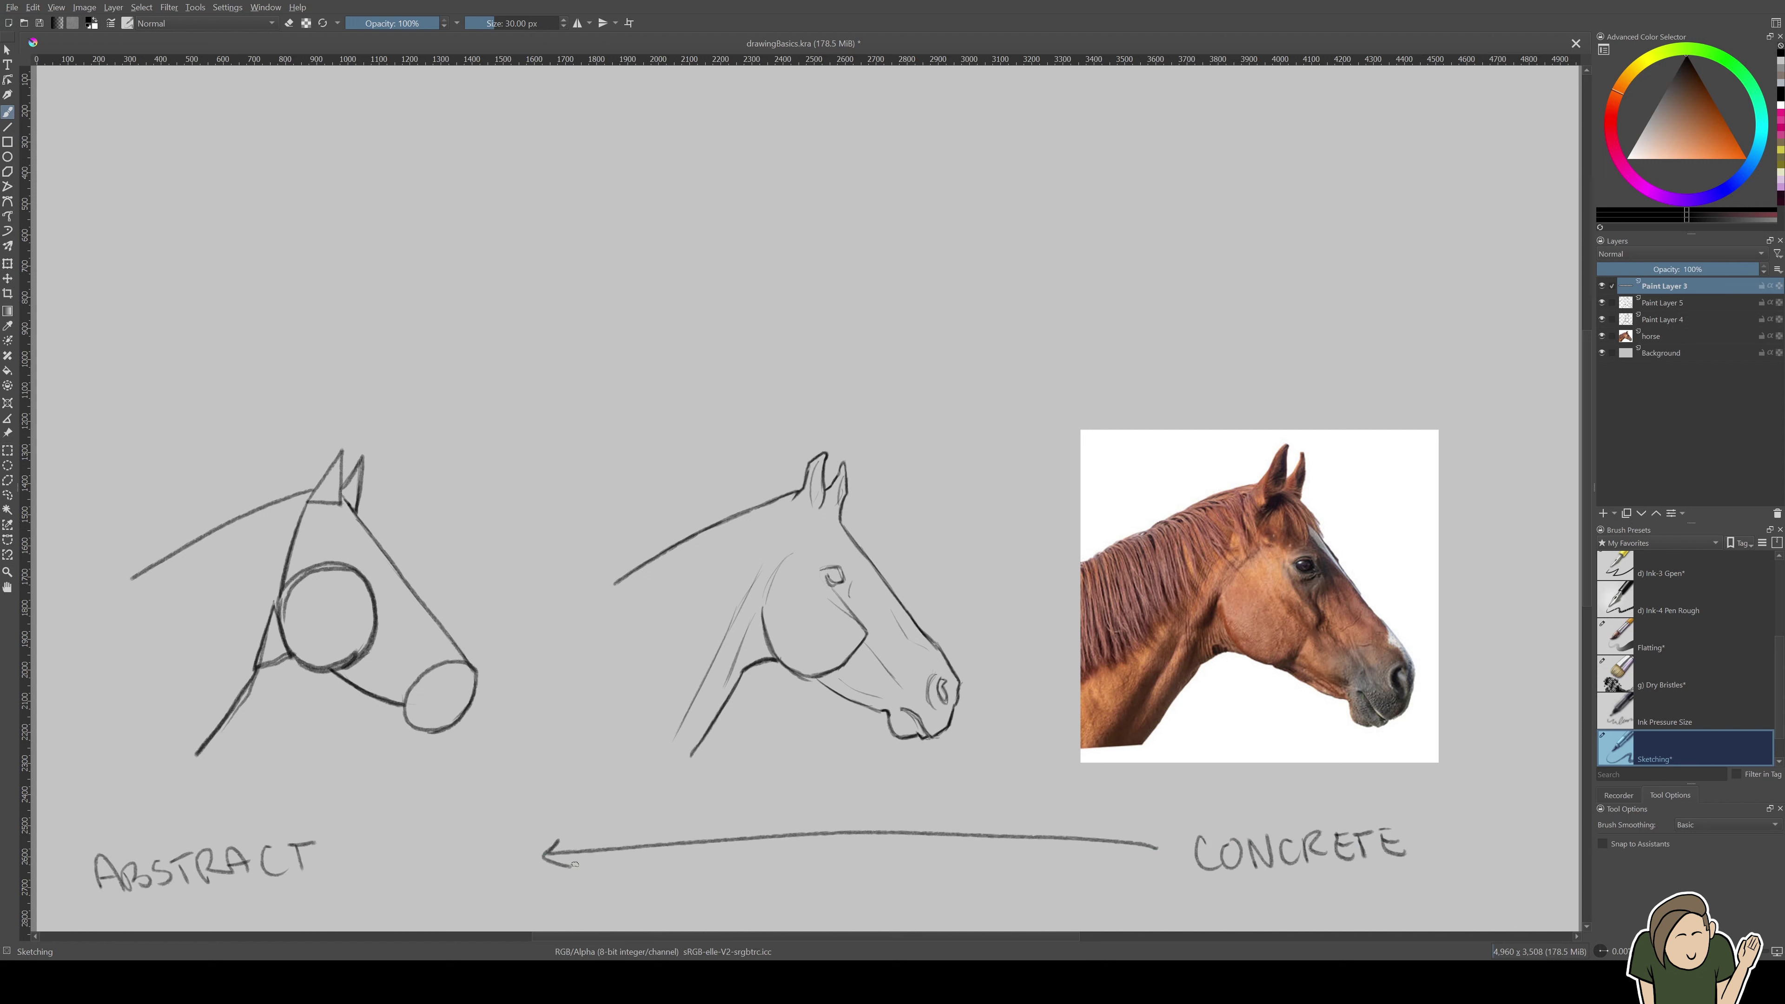
pyautogui.hotkey('ctrl', 'z')
pyautogui.hotkey('ctrl', 'z')
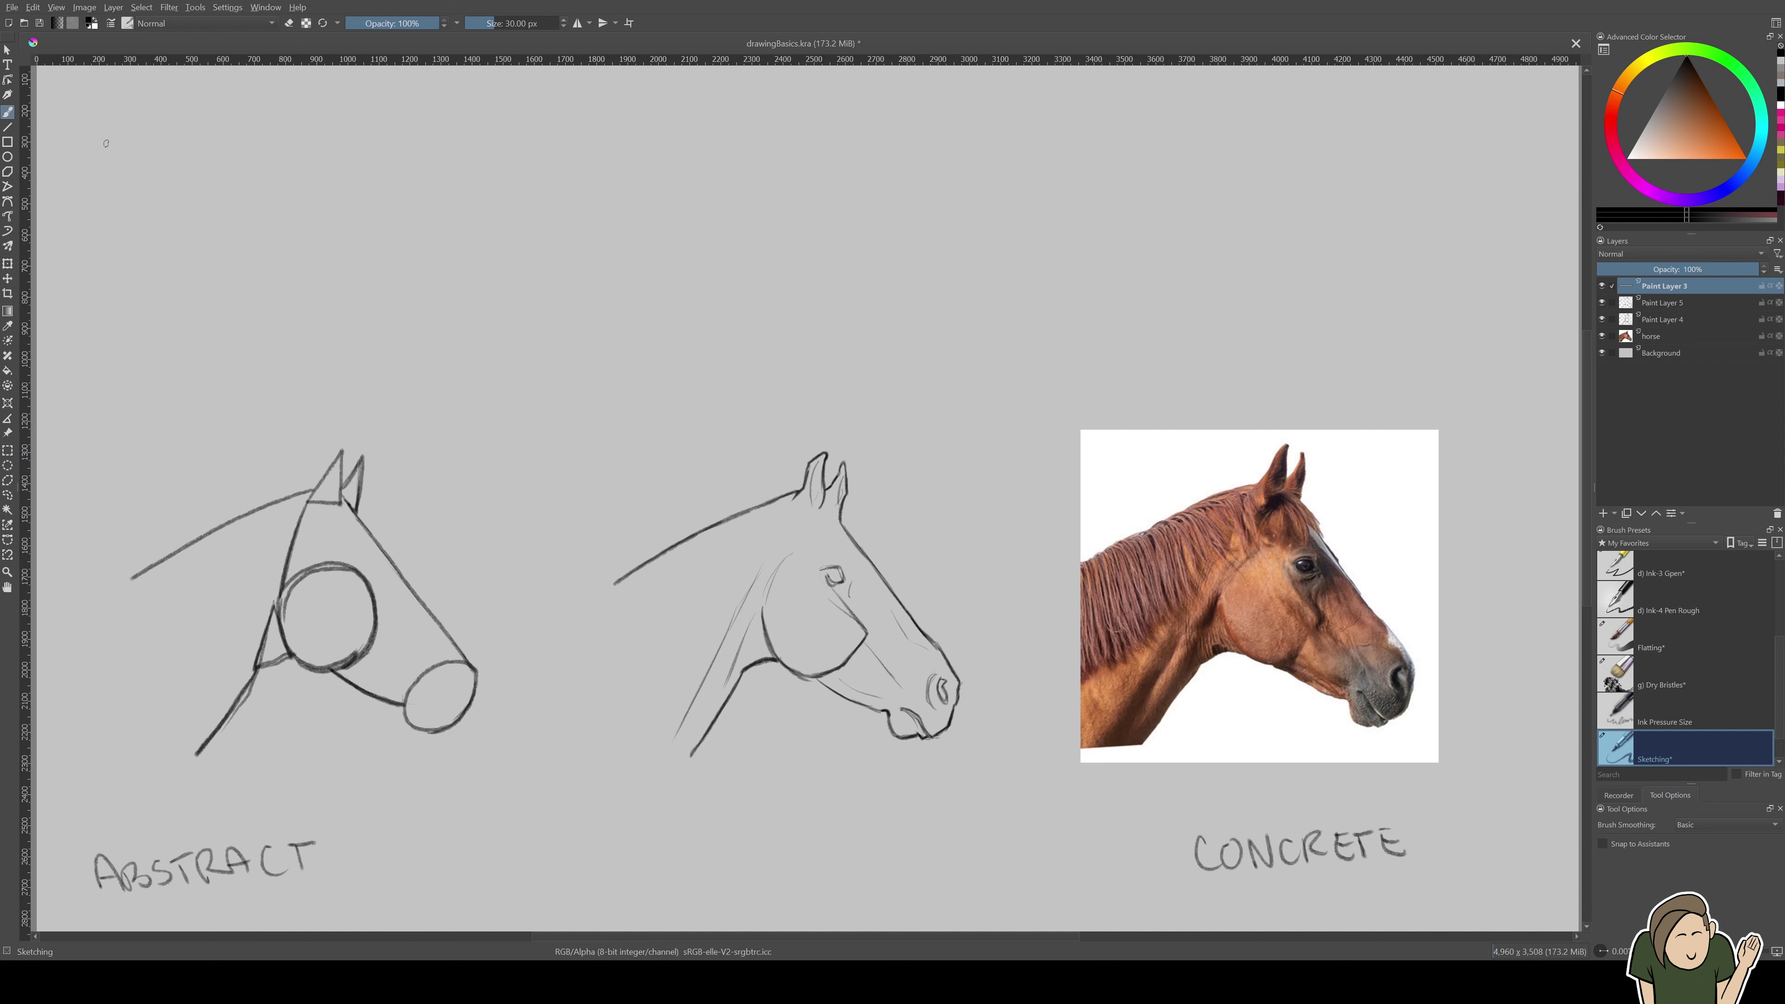
# Sketch a vertical straight line, a curved line and a rightward arrow in the empty area above the abstract horse
pyautogui.moveTo(107, 125); pyautogui.dragTo(106, 237)
pyautogui.moveTo(200, 130); pyautogui.dragTo(207, 239)
pyautogui.moveTo(267, 166)
pyautogui.mouseDown()
pyautogui.moveTo(257, 177)
pyautogui.moveTo(316, 194)
pyautogui.mouseUp()
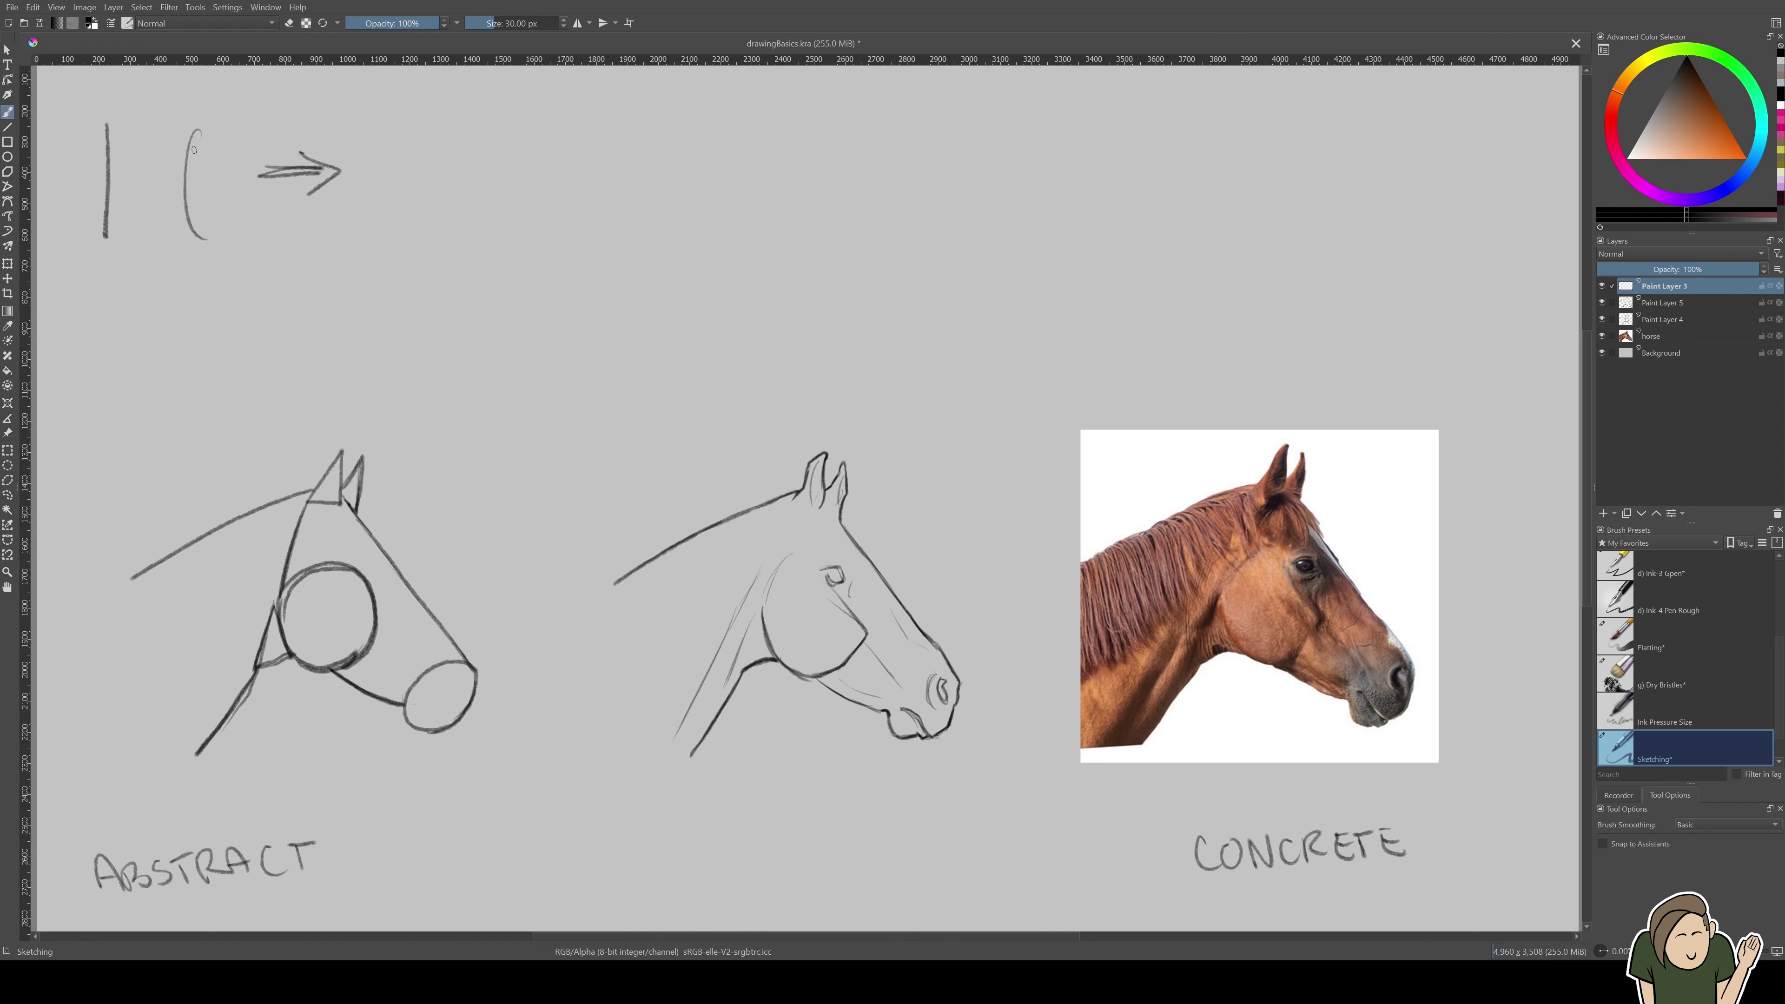
pyautogui.moveTo(192, 139); pyautogui.dragTo(206, 241)
# Draw a circle, a square and a triangle in a row after the arrow
pyautogui.moveTo(456, 136)
pyautogui.mouseDown()
pyautogui.moveTo(478, 223)
pyautogui.moveTo(461, 131)
pyautogui.mouseUp()
pyautogui.moveTo(585, 125)
pyautogui.mouseDown()
pyautogui.moveTo(588, 215)
pyautogui.moveTo(701, 215)
pyautogui.moveTo(696, 130)
pyautogui.moveTo(703, 222)
pyautogui.mouseUp()
pyautogui.moveTo(784, 118)
pyautogui.mouseDown()
pyautogui.moveTo(756, 212)
pyautogui.moveTo(843, 203)
pyautogui.mouseUp()
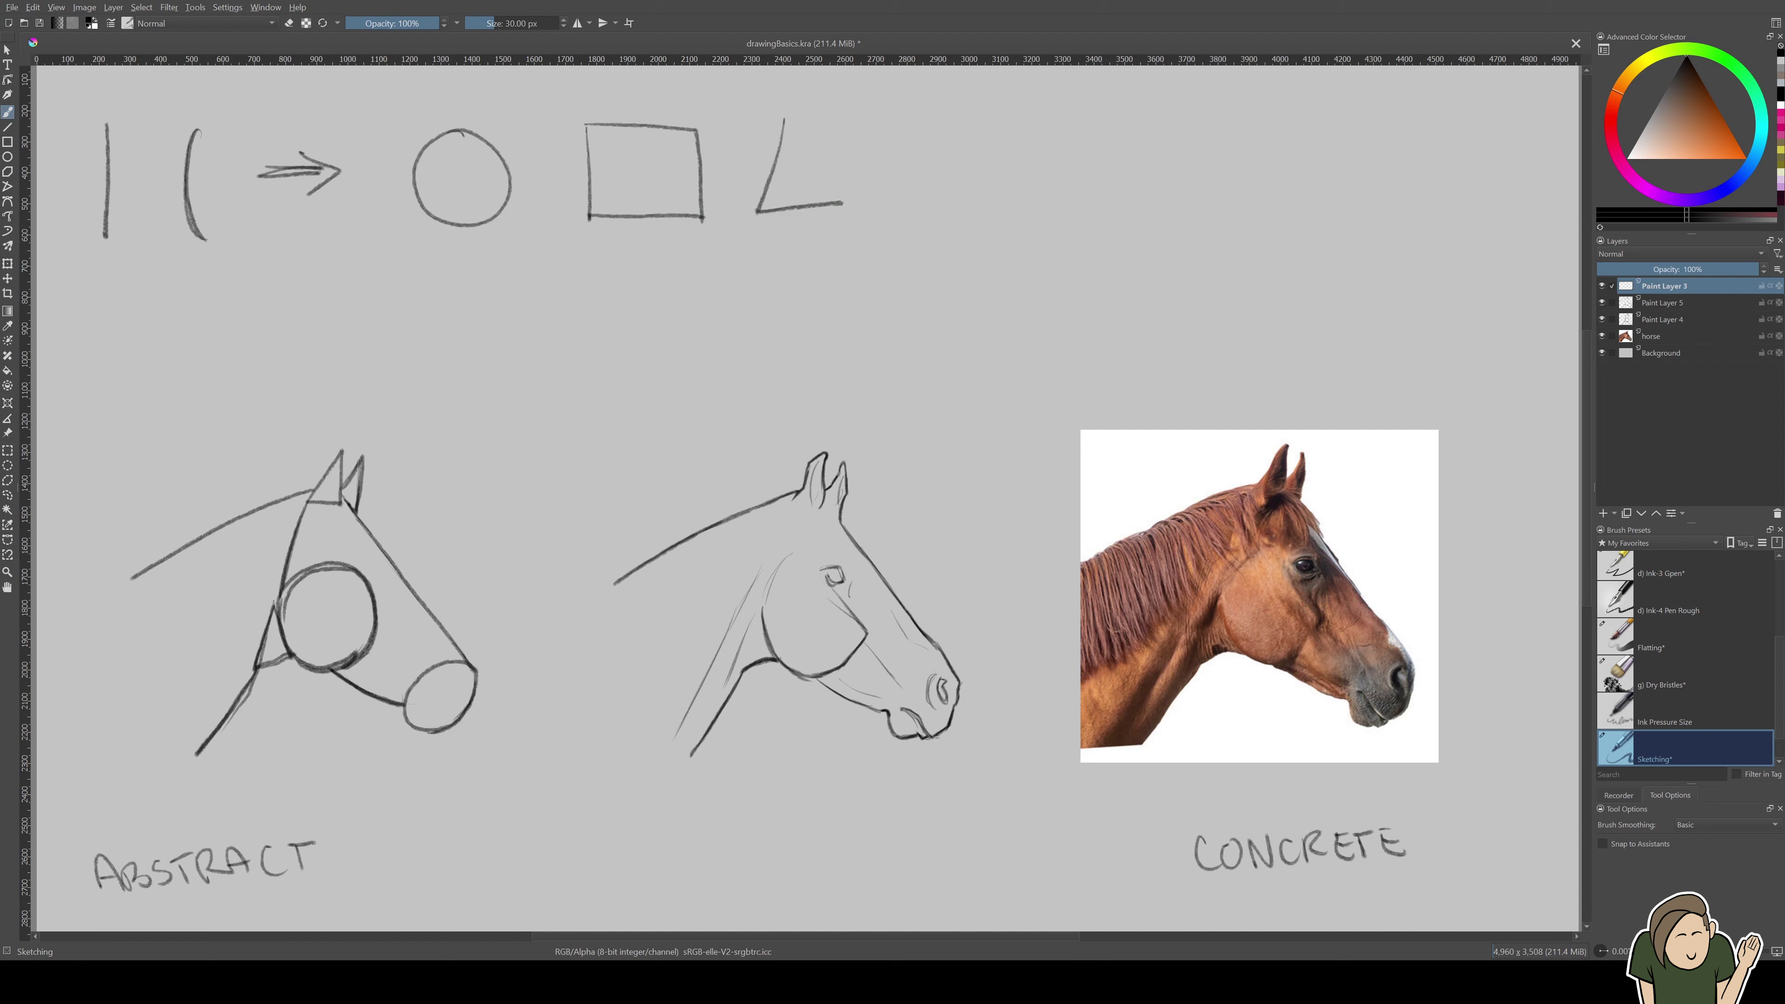
pyautogui.moveTo(783, 116); pyautogui.dragTo(840, 199)
# Add a second arrow after the triangle, followed by a small house group and a cat's face built from basic shapes
pyautogui.moveTo(911, 141)
pyautogui.mouseDown()
pyautogui.moveTo(949, 142)
pyautogui.moveTo(955, 171)
pyautogui.mouseUp()
pyautogui.moveTo(1064, 94)
pyautogui.mouseDown()
pyautogui.moveTo(1032, 152)
pyautogui.moveTo(1093, 145)
pyautogui.moveTo(1040, 198)
pyautogui.moveTo(1088, 199)
pyautogui.mouseUp()
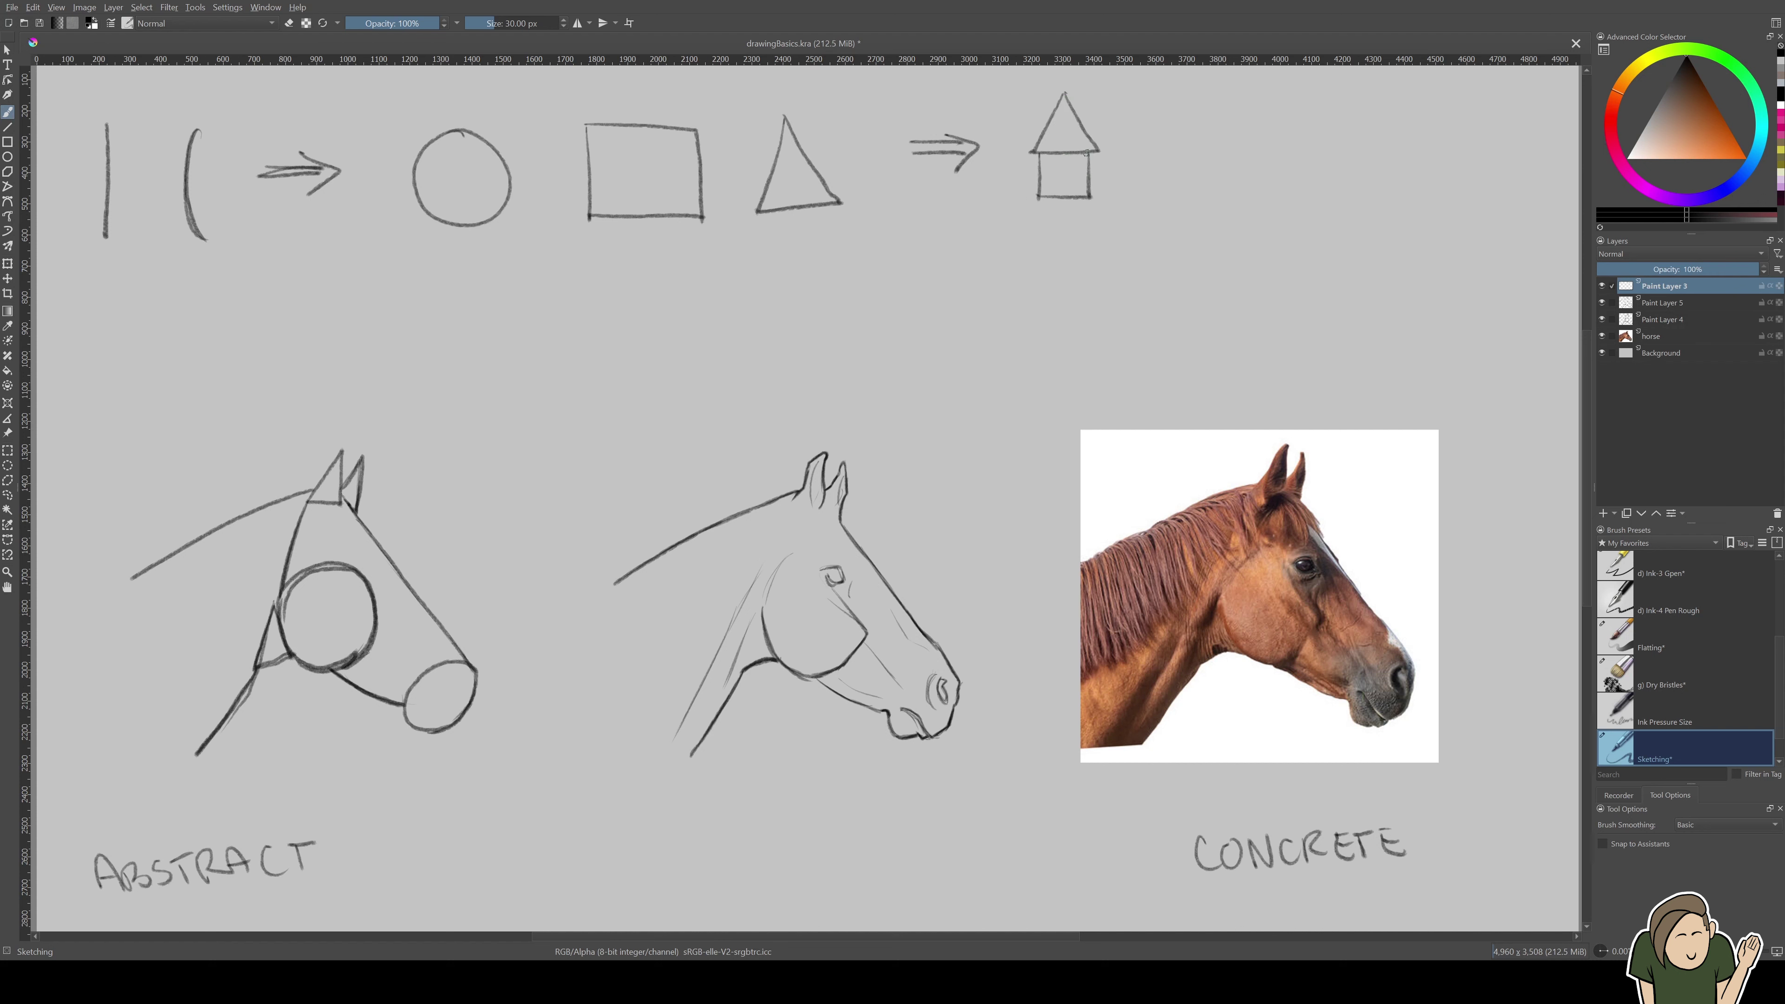
pyautogui.moveTo(1221, 131)
pyautogui.mouseDown()
pyautogui.moveTo(1187, 144)
pyautogui.moveTo(1229, 184)
pyautogui.moveTo(1240, 158)
pyautogui.moveTo(1213, 123)
pyautogui.moveTo(1259, 115)
pyautogui.moveTo(1243, 141)
pyautogui.moveTo(1171, 115)
pyautogui.moveTo(1181, 154)
pyautogui.mouseUp()
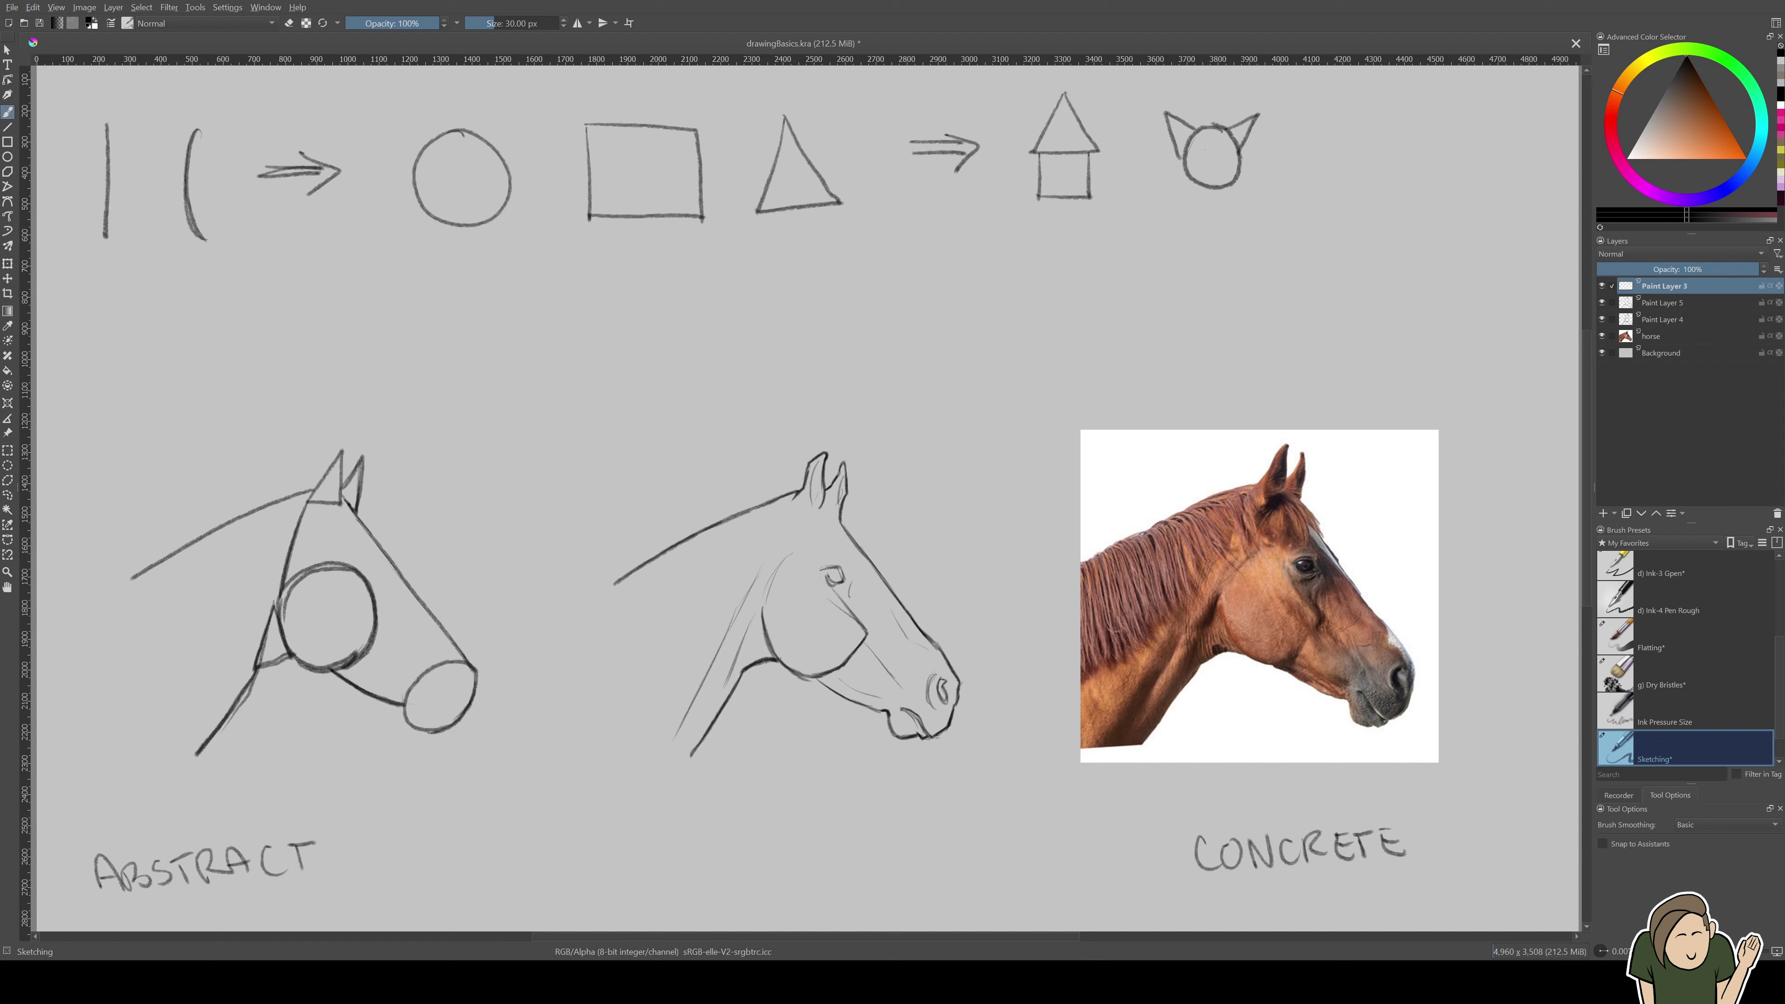
pyautogui.moveTo(1204, 150)
pyautogui.mouseDown()
pyautogui.moveTo(1222, 152)
pyautogui.moveTo(1215, 174)
pyautogui.mouseUp()
pyautogui.moveTo(1060, 195)
pyautogui.mouseDown()
pyautogui.moveTo(1070, 169)
pyautogui.moveTo(1072, 194)
pyautogui.moveTo(1009, 130)
pyautogui.moveTo(986, 154)
pyautogui.moveTo(1038, 159)
pyautogui.moveTo(992, 198)
pyautogui.moveTo(1037, 196)
pyautogui.moveTo(1033, 169)
pyautogui.moveTo(1033, 197)
pyautogui.mouseUp()
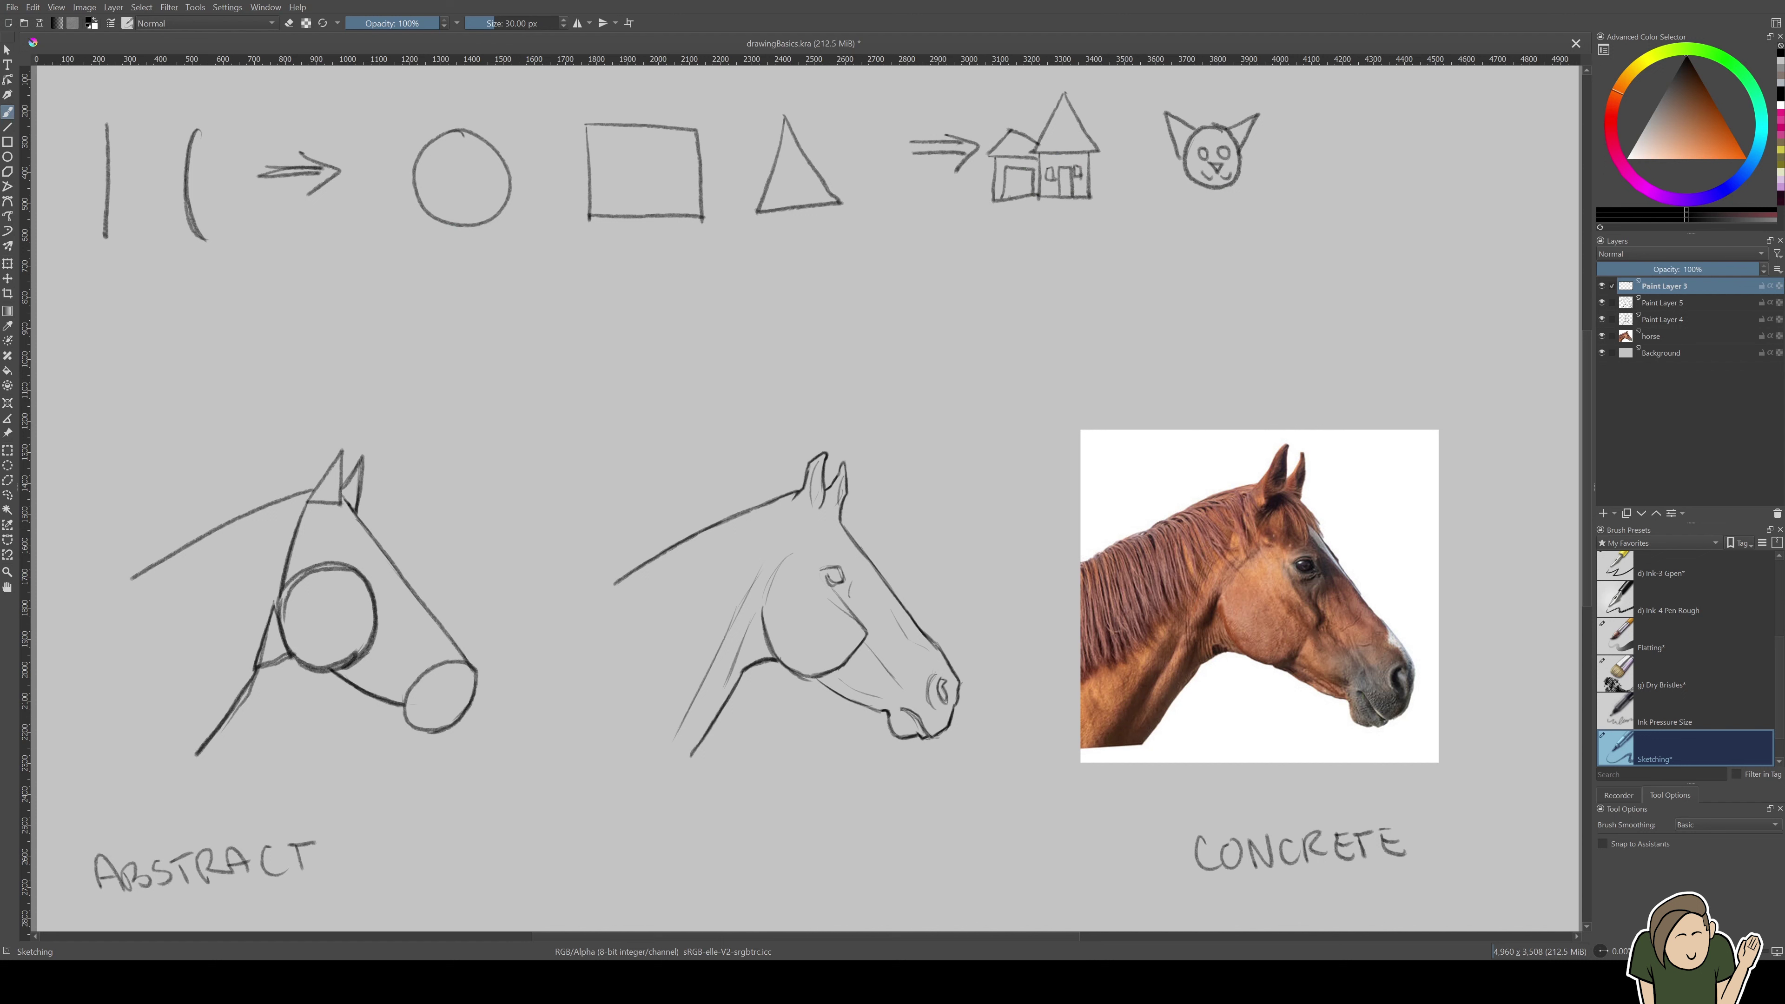
# Draw a line under the basic shapes with an arrow curving up to the house, and undo it
pyautogui.moveTo(437, 265)
pyautogui.mouseDown()
pyautogui.moveTo(832, 260)
pyautogui.moveTo(992, 287)
pyautogui.moveTo(1056, 256)
pyautogui.mouseUp()
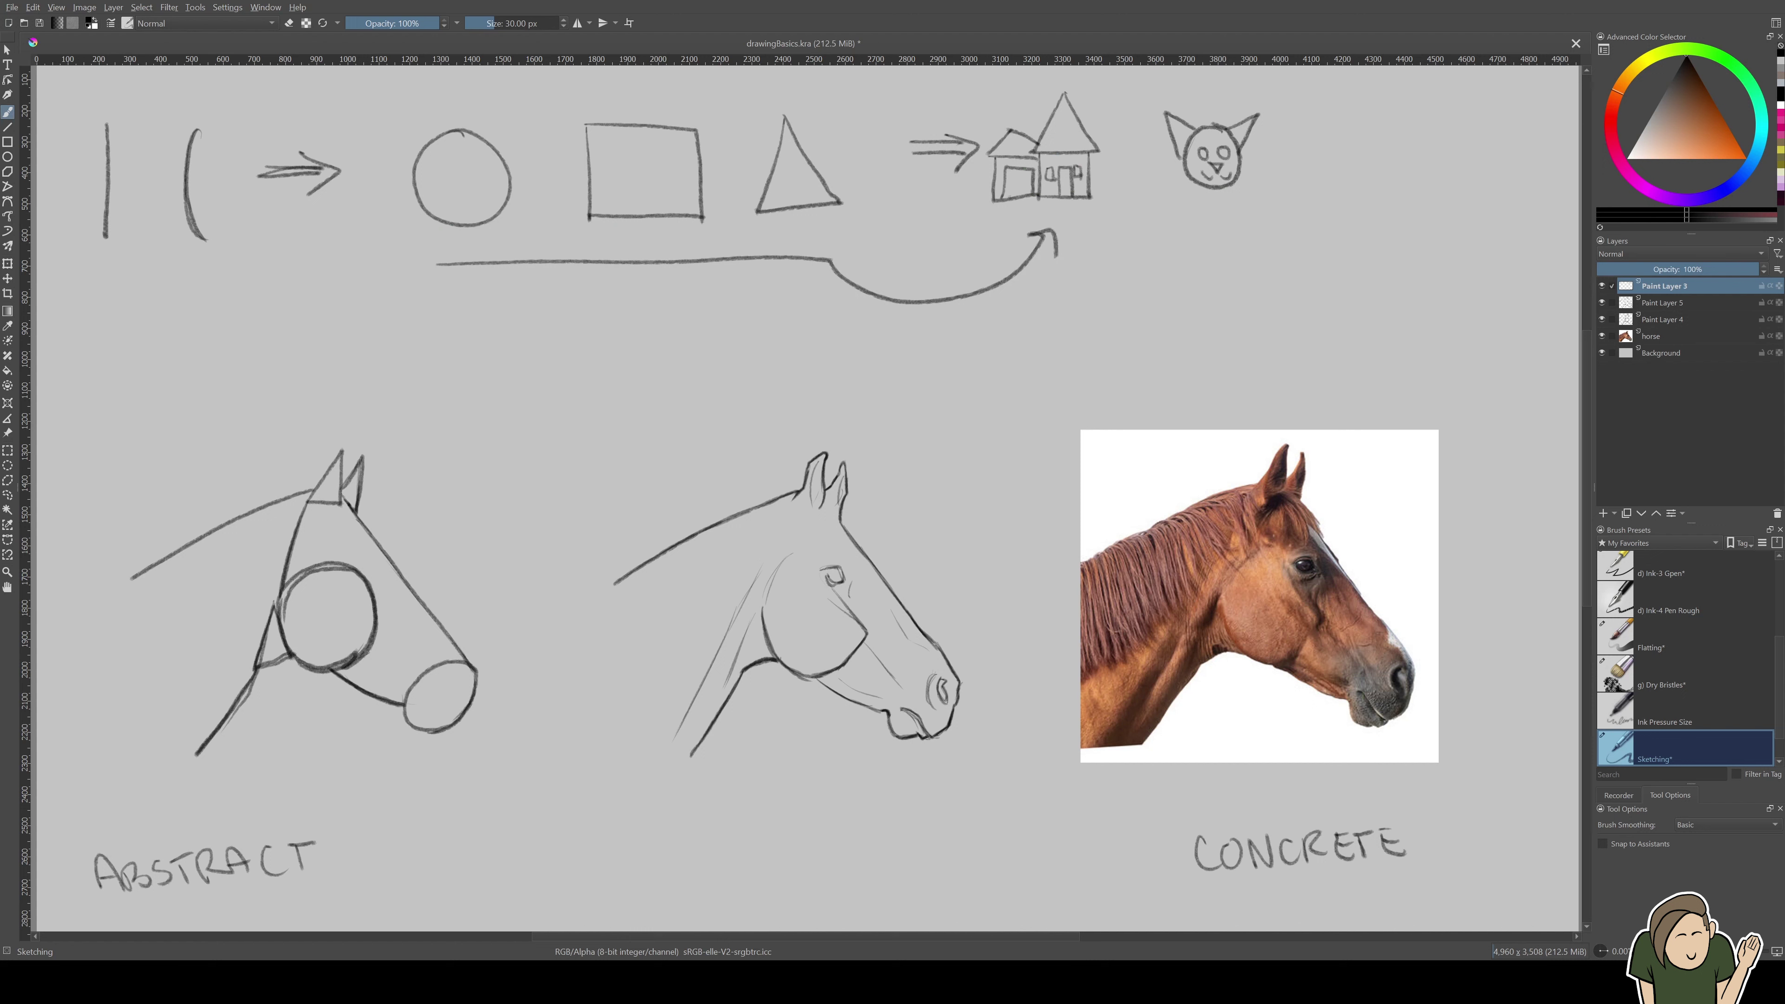
pyautogui.hotkey('ctrl', 'z')
pyautogui.hotkey('ctrl', 'z')
pyautogui.hotkey('ctrl', 'z')
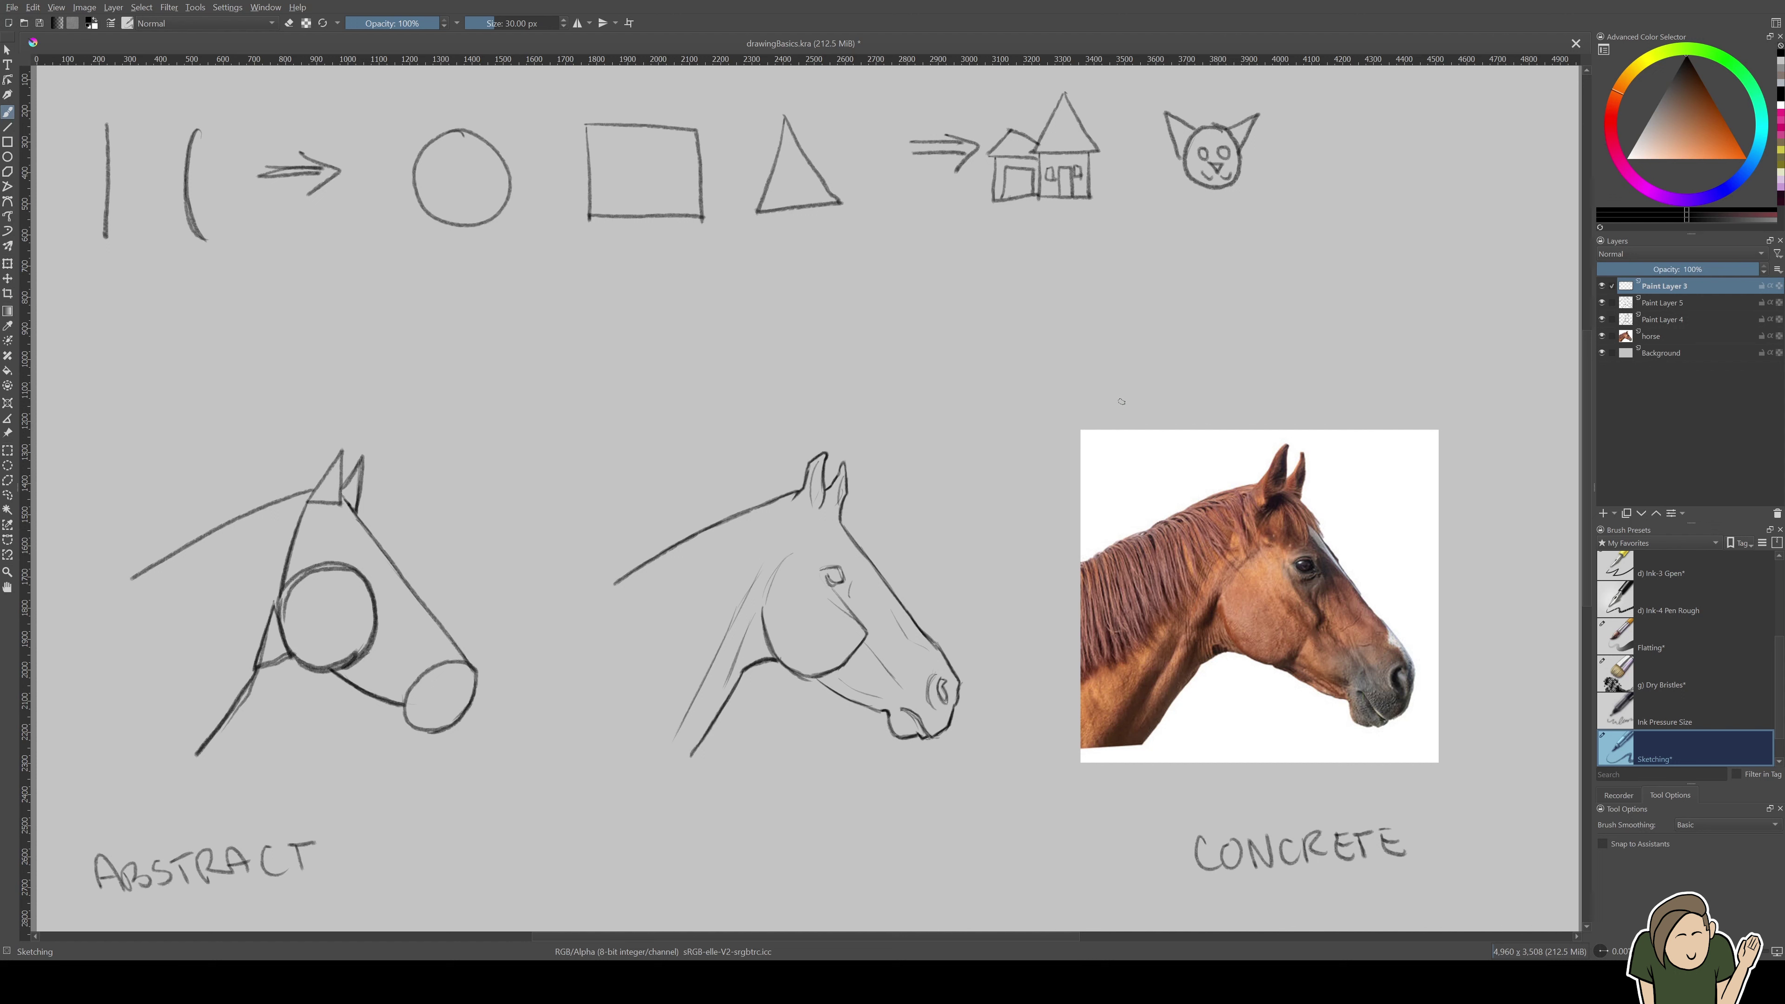
# Draw curves from the circle, square and triangle merging into an arrow to the horse photo, and undo them
pyautogui.moveTo(514, 261)
pyautogui.mouseDown()
pyautogui.moveTo(1155, 399)
pyautogui.moveTo(1166, 385)
pyautogui.mouseUp()
pyautogui.moveTo(665, 239); pyautogui.dragTo(794, 323)
pyautogui.moveTo(791, 223); pyautogui.dragTo(870, 331)
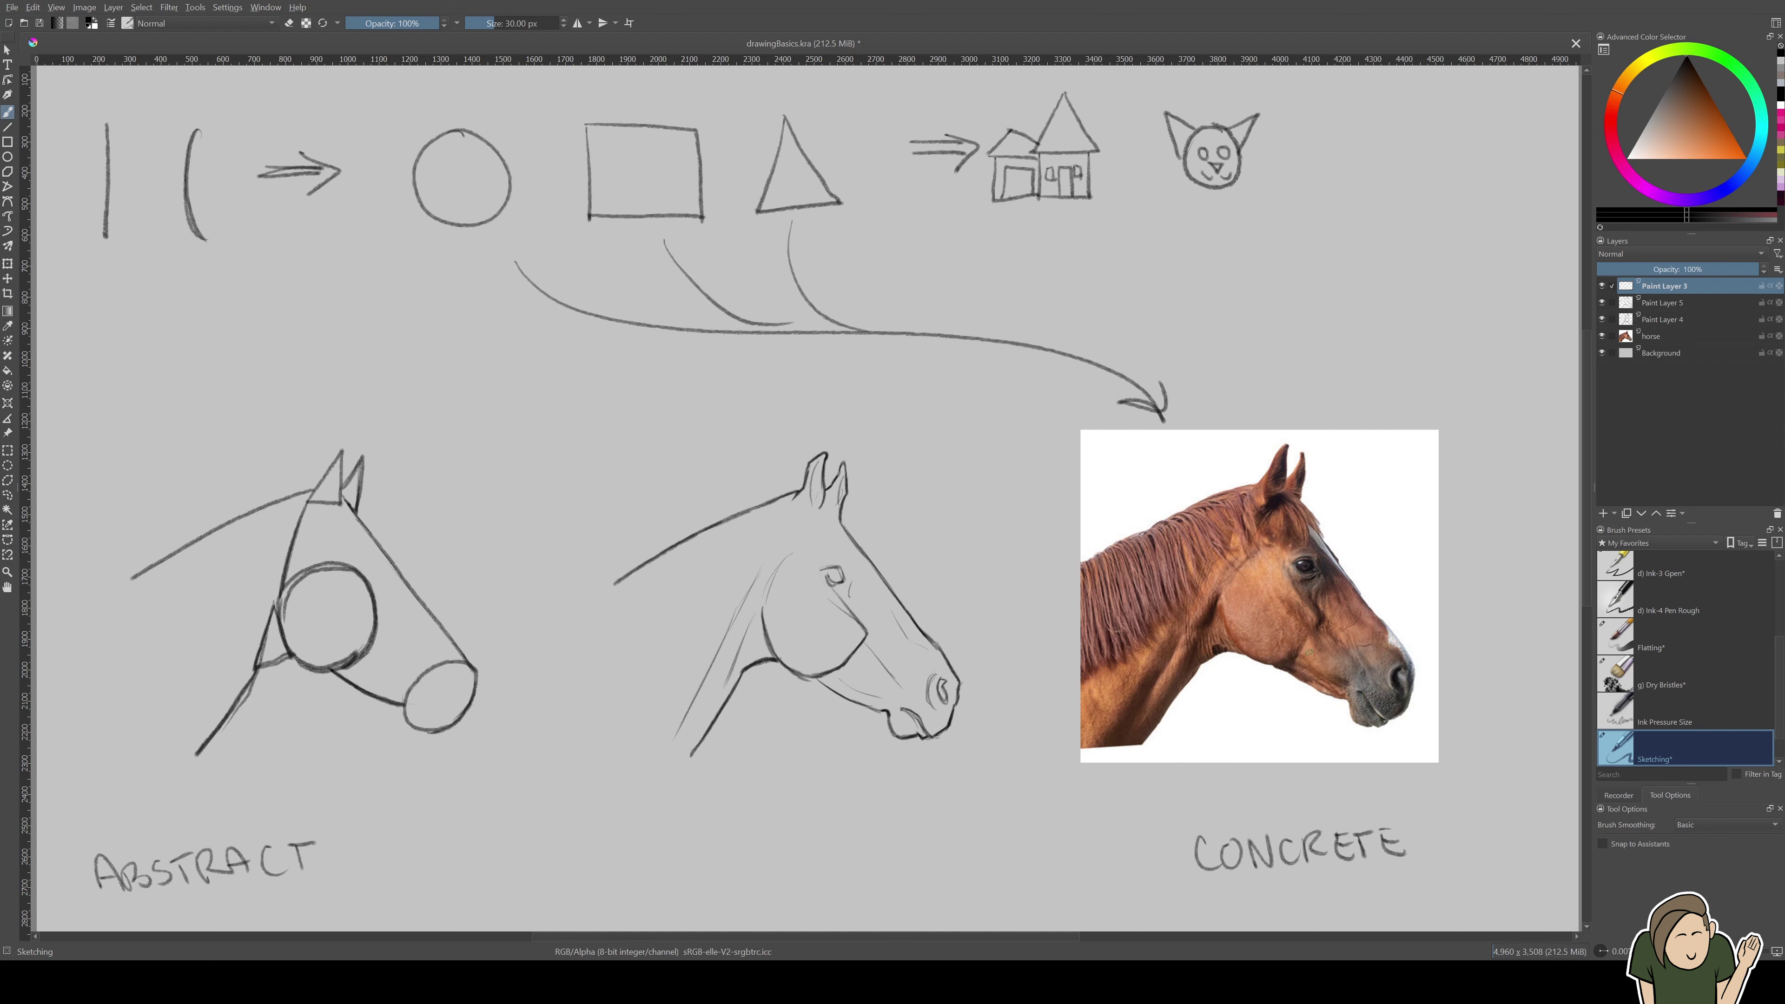
pyautogui.moveTo(442, 445)
pyautogui.mouseDown()
pyautogui.moveTo(398, 516)
pyautogui.moveTo(421, 511)
pyautogui.mouseUp()
pyautogui.hotkey('ctrl', 'z')
pyautogui.hotkey('ctrl', 'z')
pyautogui.hotkey('ctrl', 'z')
pyautogui.hotkey('ctrl', 'z')
pyautogui.hotkey('ctrl', 'z')
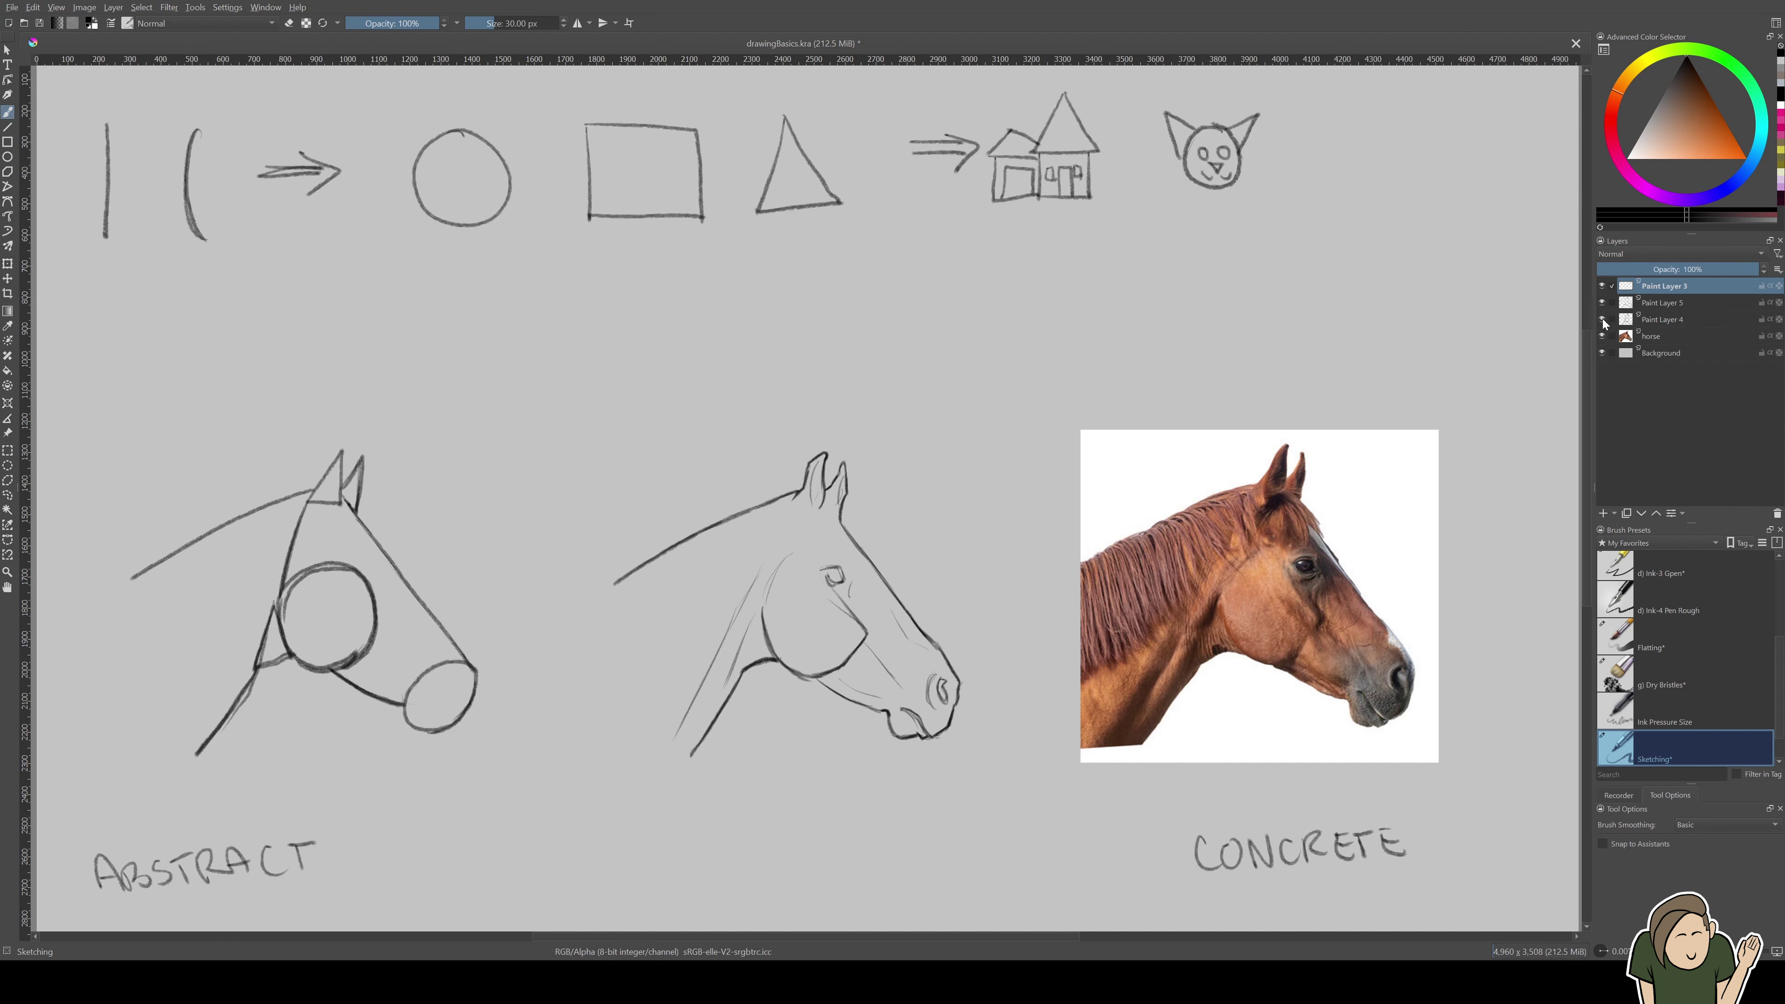
# Hide the three sketch layers and add a new paint layer directly above the horse layer
pyautogui.moveTo(1603, 321); pyautogui.dragTo(1602, 287)
pyautogui.click(1601, 352)
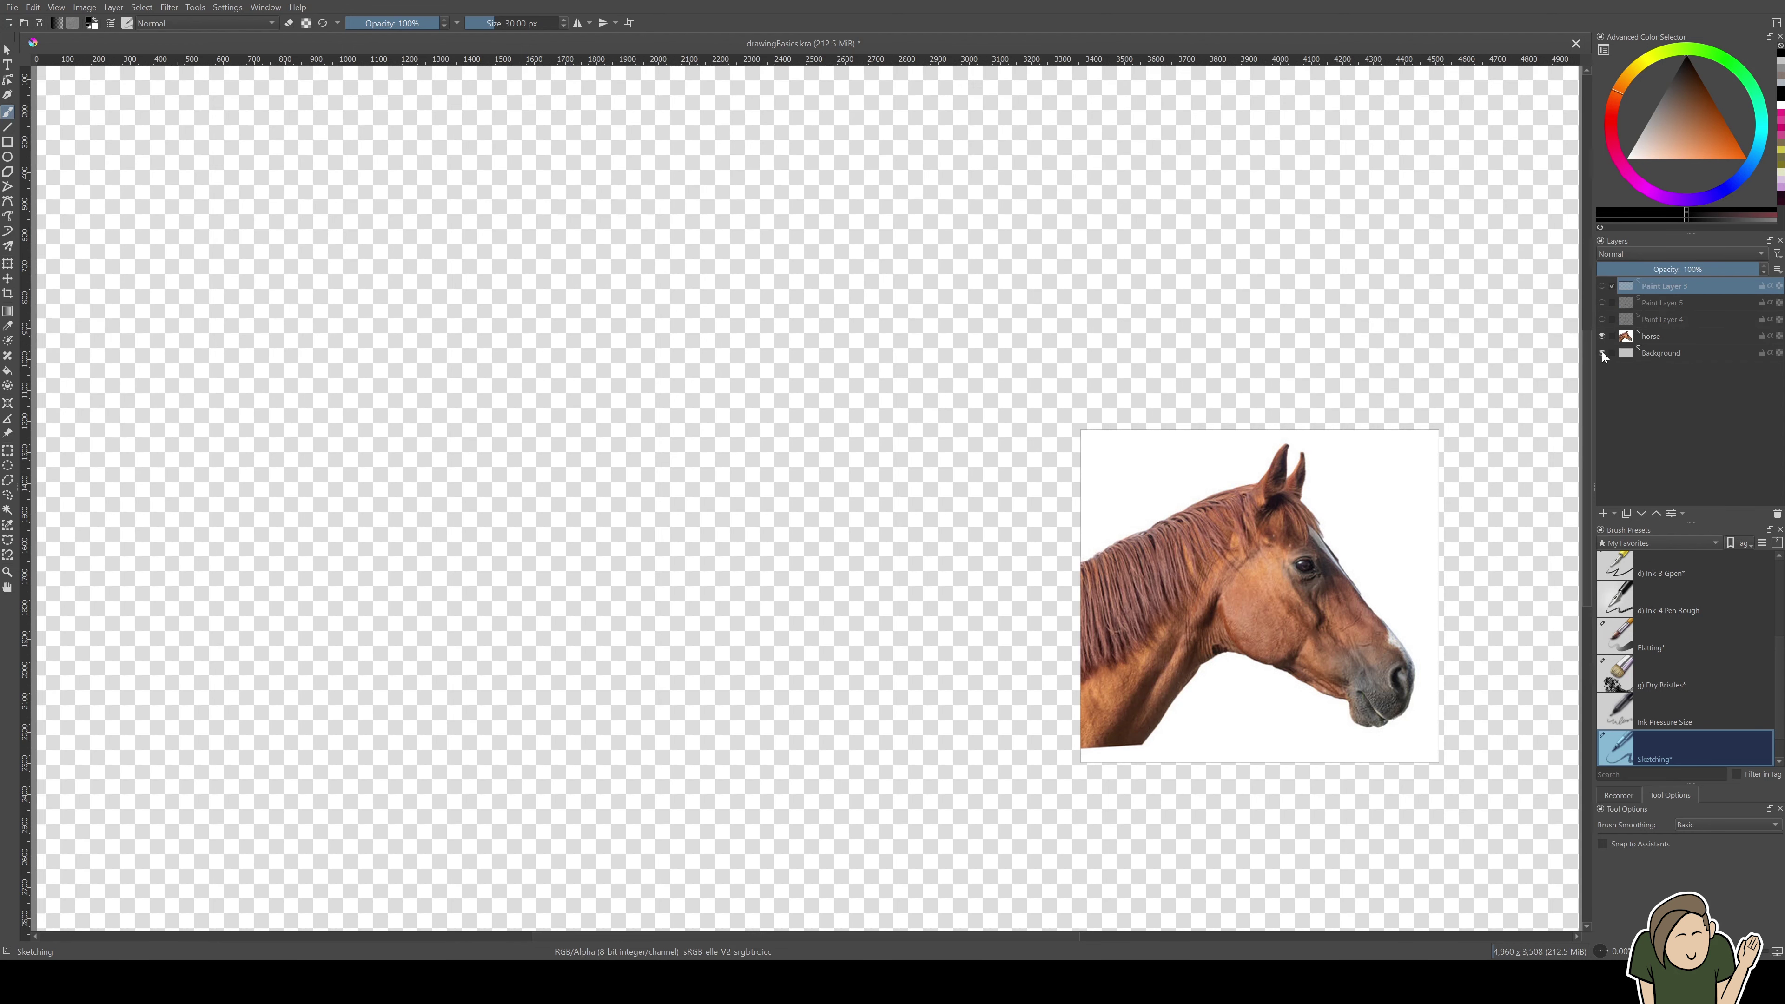
pyautogui.click(1603, 353)
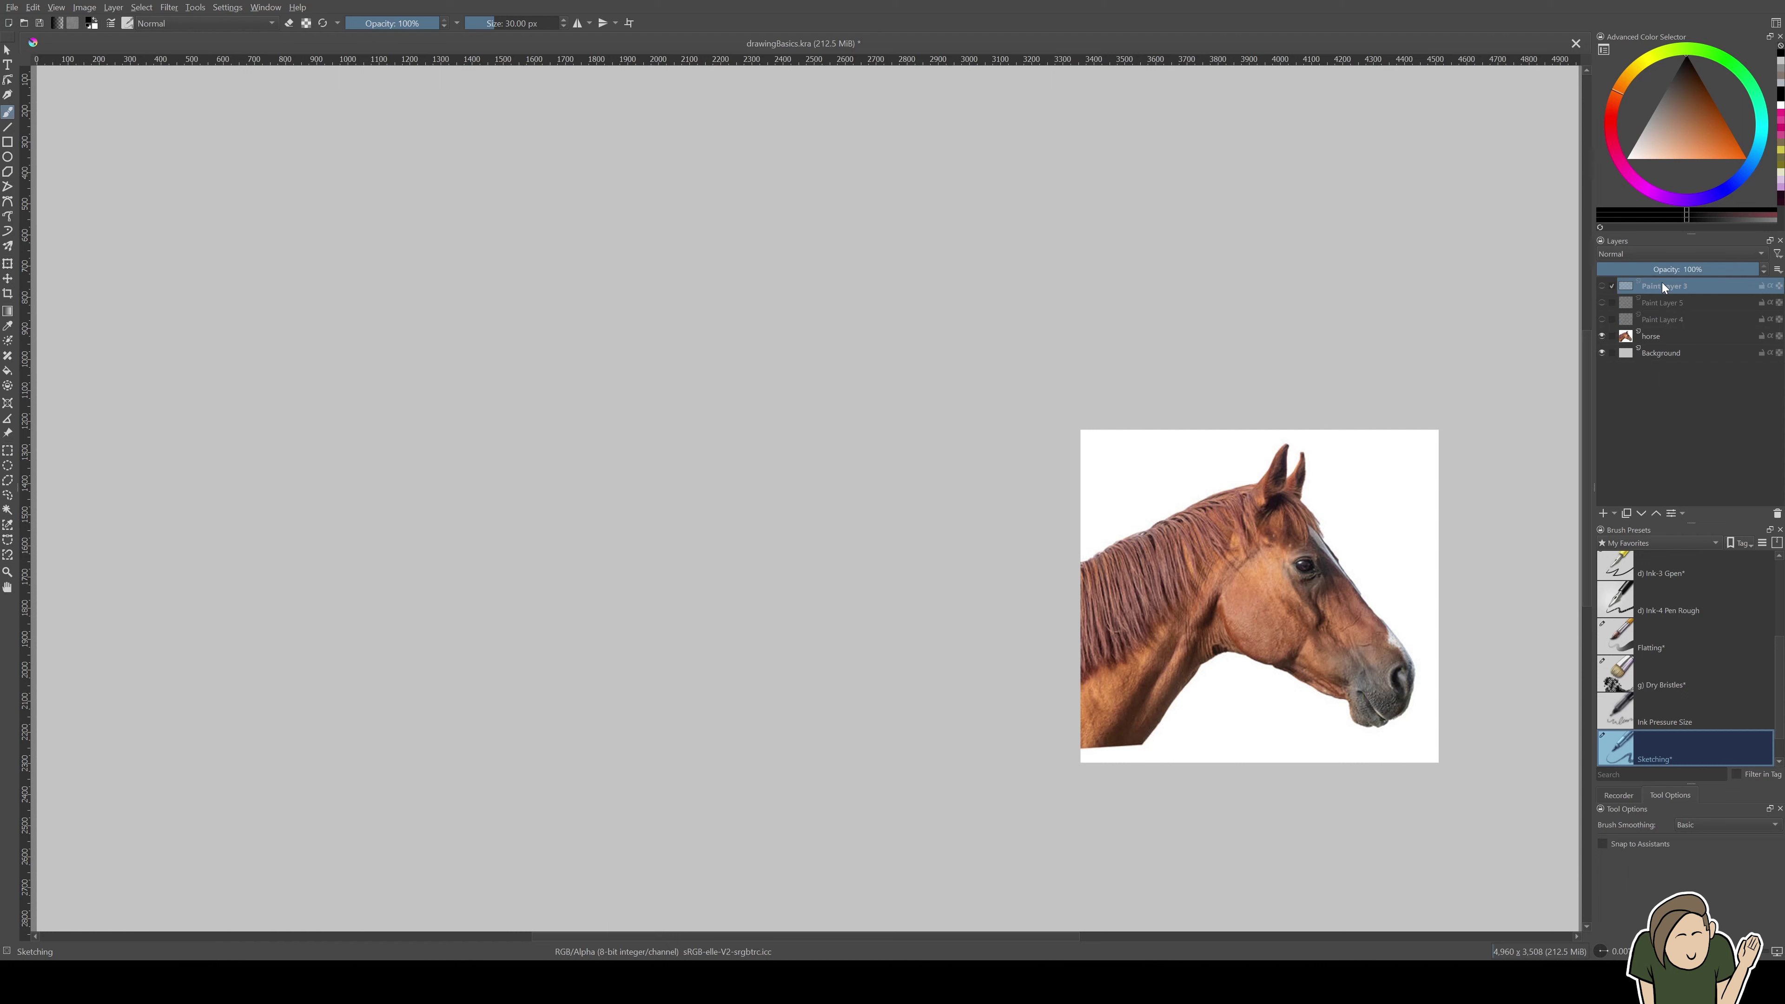
pyautogui.press('Insert')
pyautogui.moveTo(1656, 352); pyautogui.dragTo(1650, 297)
# Move the horse photo to the middle of the canvas
pyautogui.press('t')
pyautogui.moveTo(1293, 609); pyautogui.dragTo(832, 488)
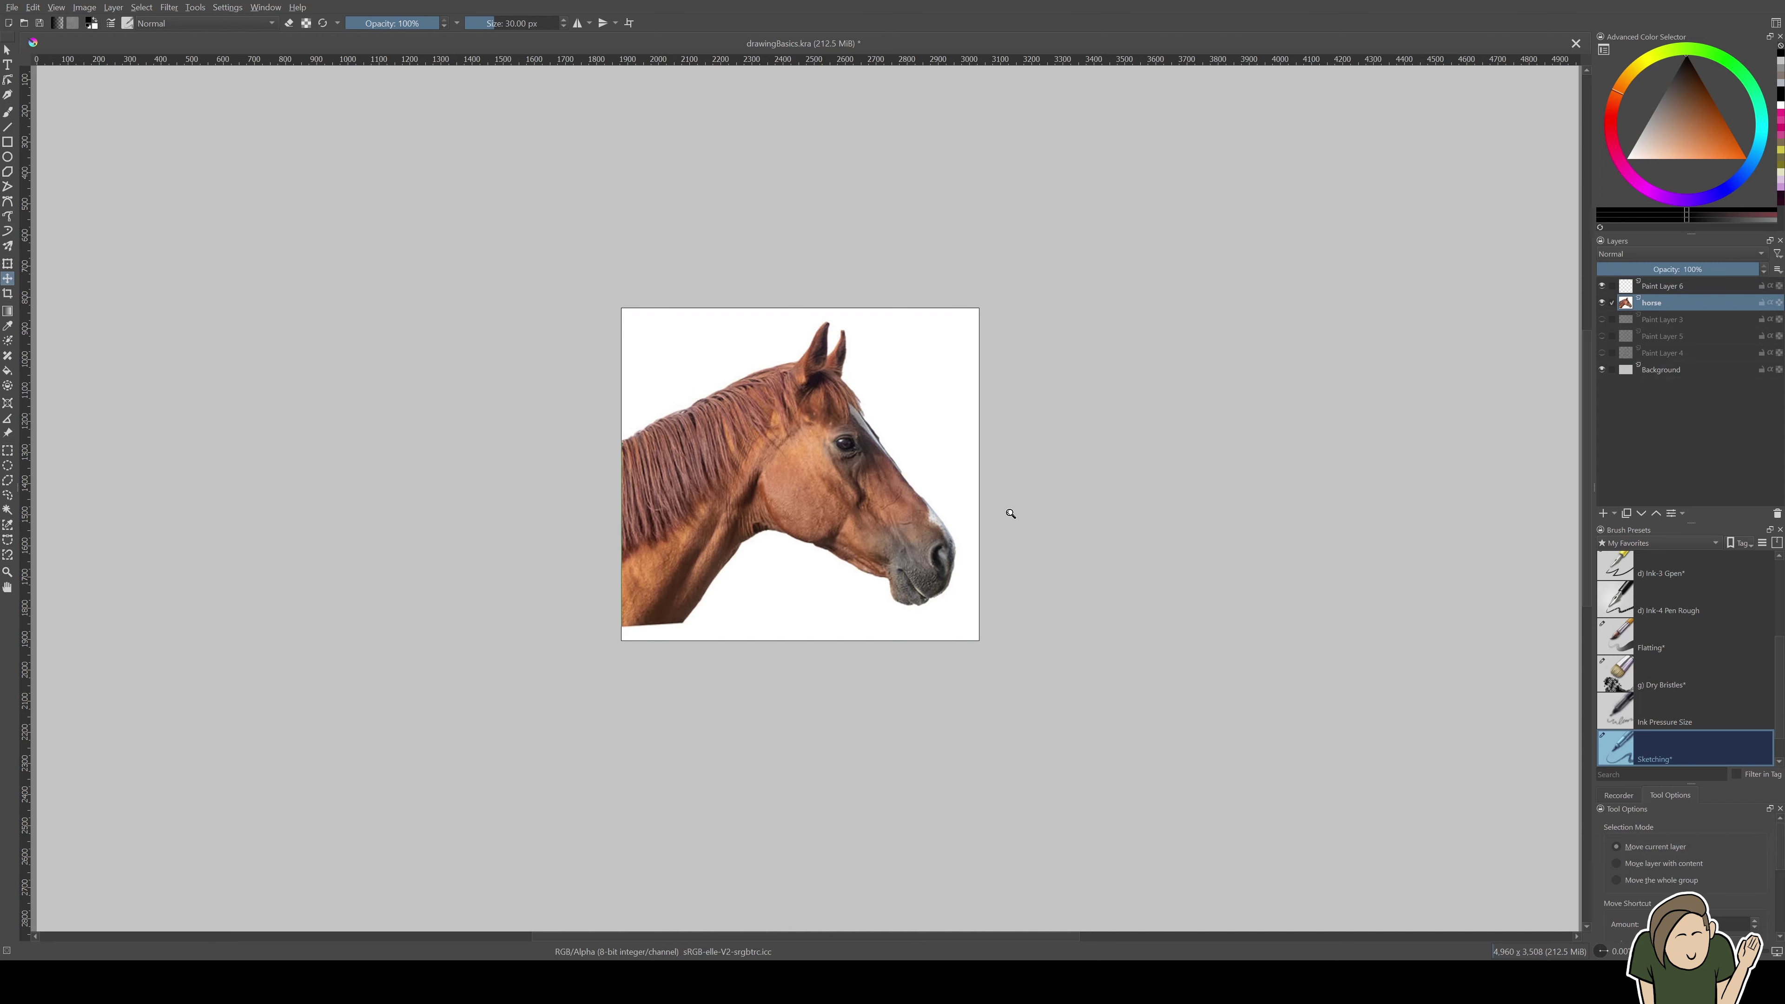
pyautogui.moveTo(1004, 511); pyautogui.dragTo(1015, 484)
pyautogui.moveTo(1052, 476); pyautogui.dragTo(1050, 476)
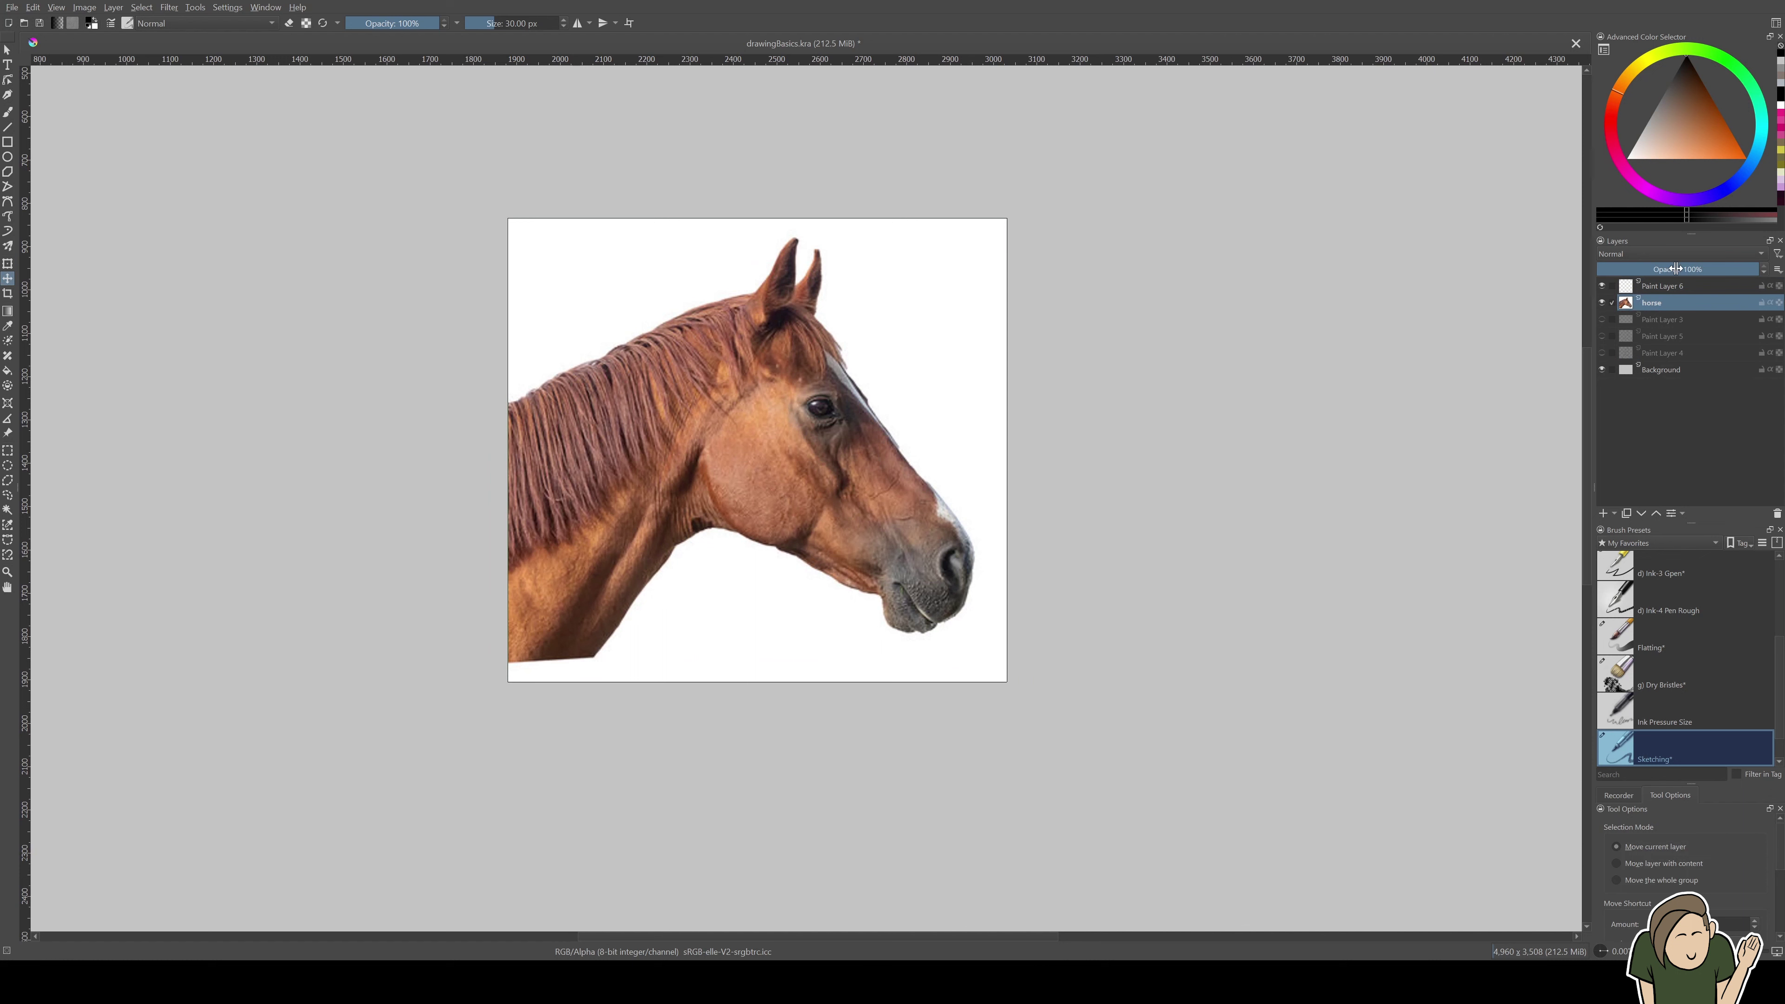
# Lower the horse layer's opacity to 50% and make the new paint layer active for brush drawing
pyautogui.moveTo(1686, 268); pyautogui.dragTo(1679, 287)
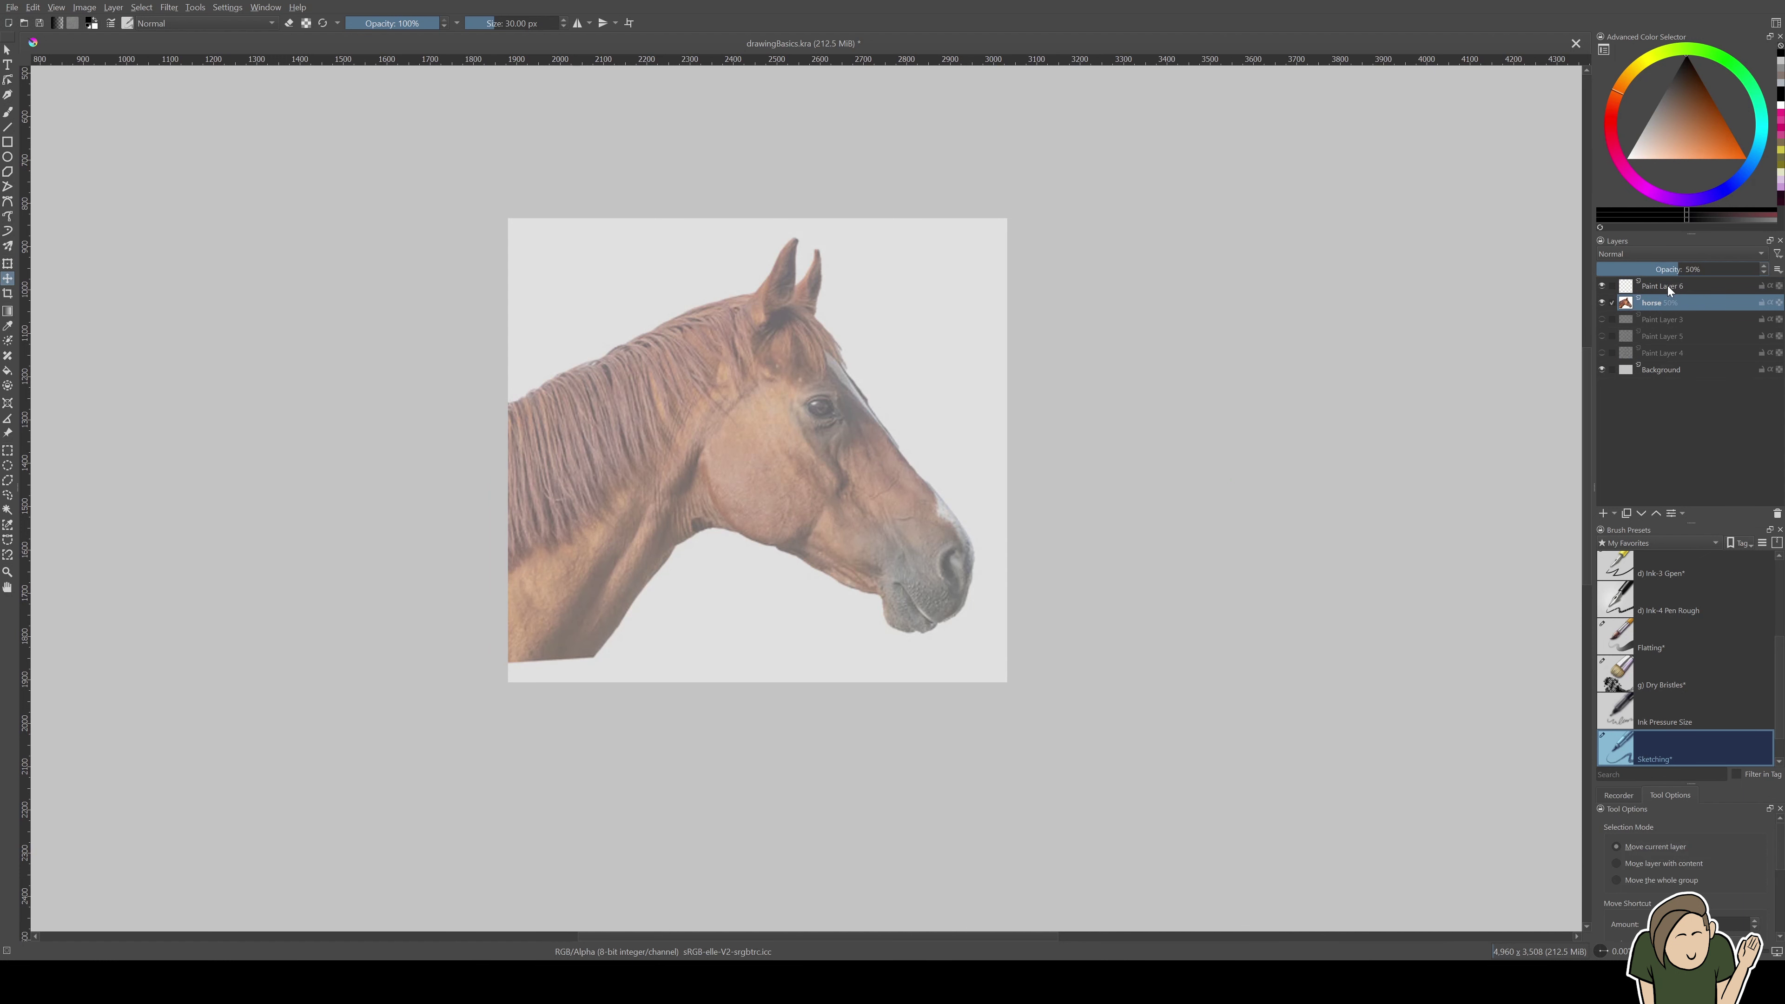
pyautogui.click(1669, 286)
pyautogui.press('b')
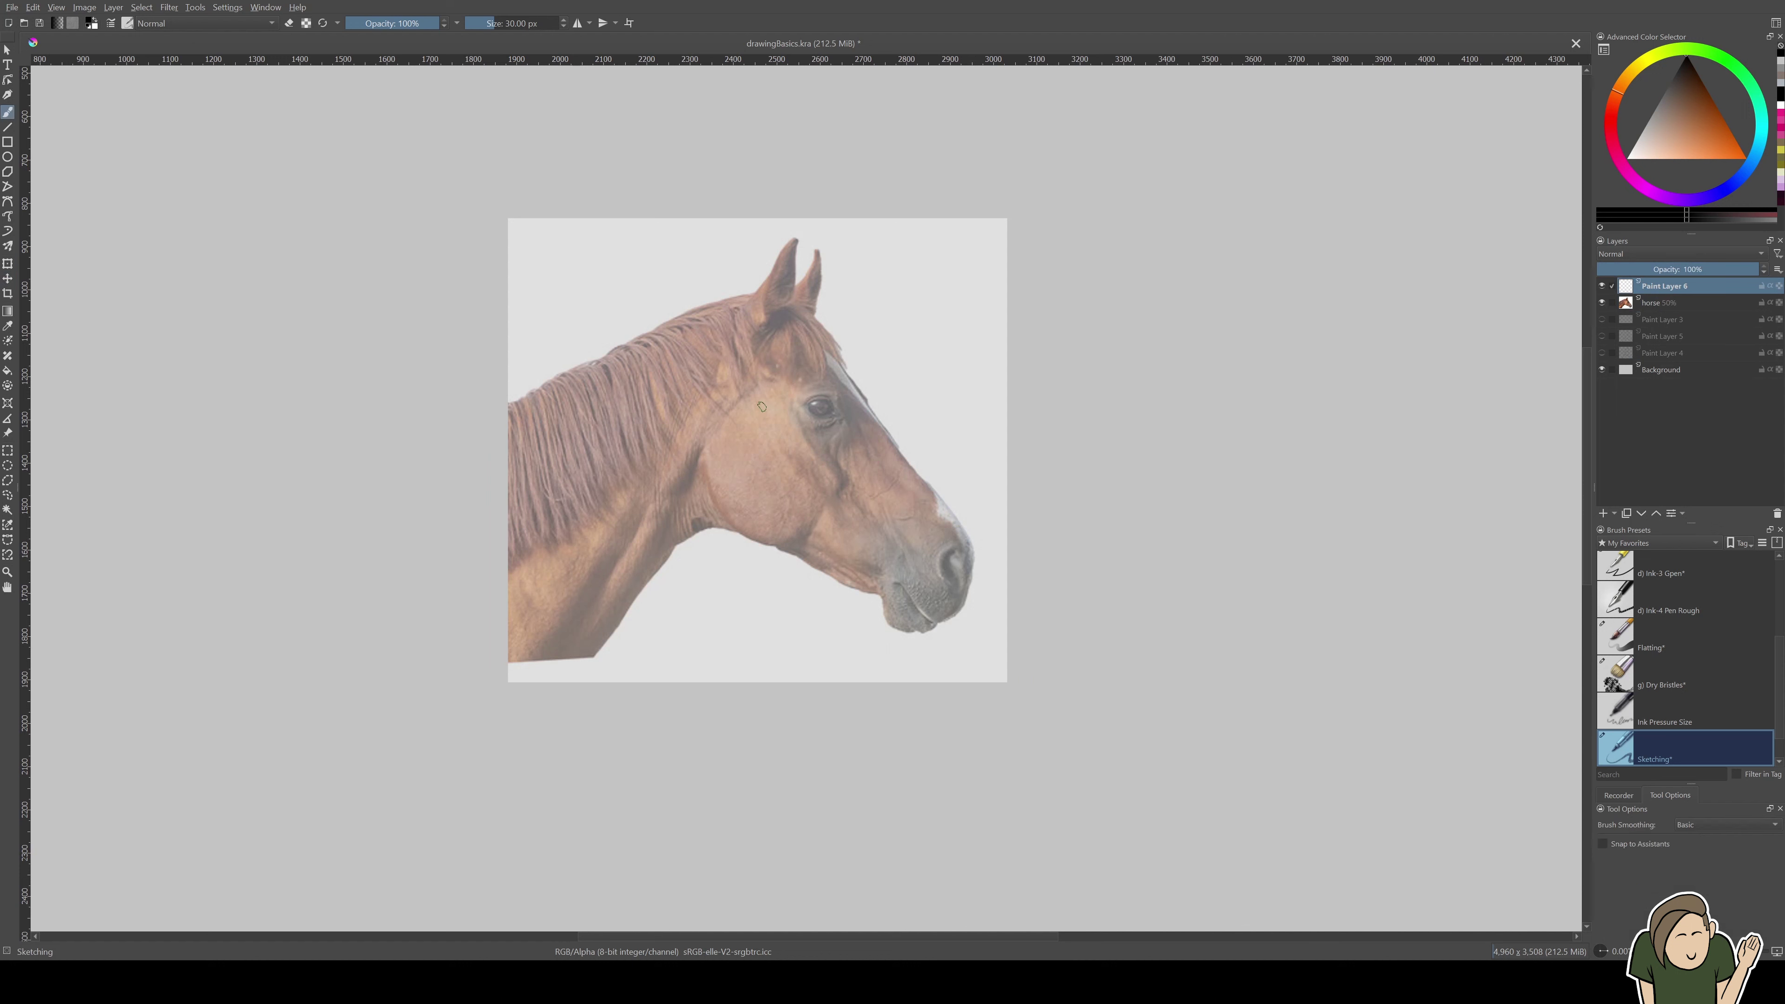
pyautogui.moveTo(366, 482)
pyautogui.mouseDown()
pyautogui.moveTo(439, 533)
pyautogui.moveTo(495, 696)
pyautogui.mouseUp()
pyautogui.hotkey('ctrl', 'z')
pyautogui.moveTo(1138, 451); pyautogui.dragTo(1147, 389)
pyautogui.hotkey('ctrl', 'z')
pyautogui.moveTo(1111, 311); pyautogui.dragTo(1188, 534)
pyautogui.hotkey('ctrl', 'z')
# Draw a triangle, a circle and a rectangle in a row above the horse photo
pyautogui.scroll(3, 948, 430)
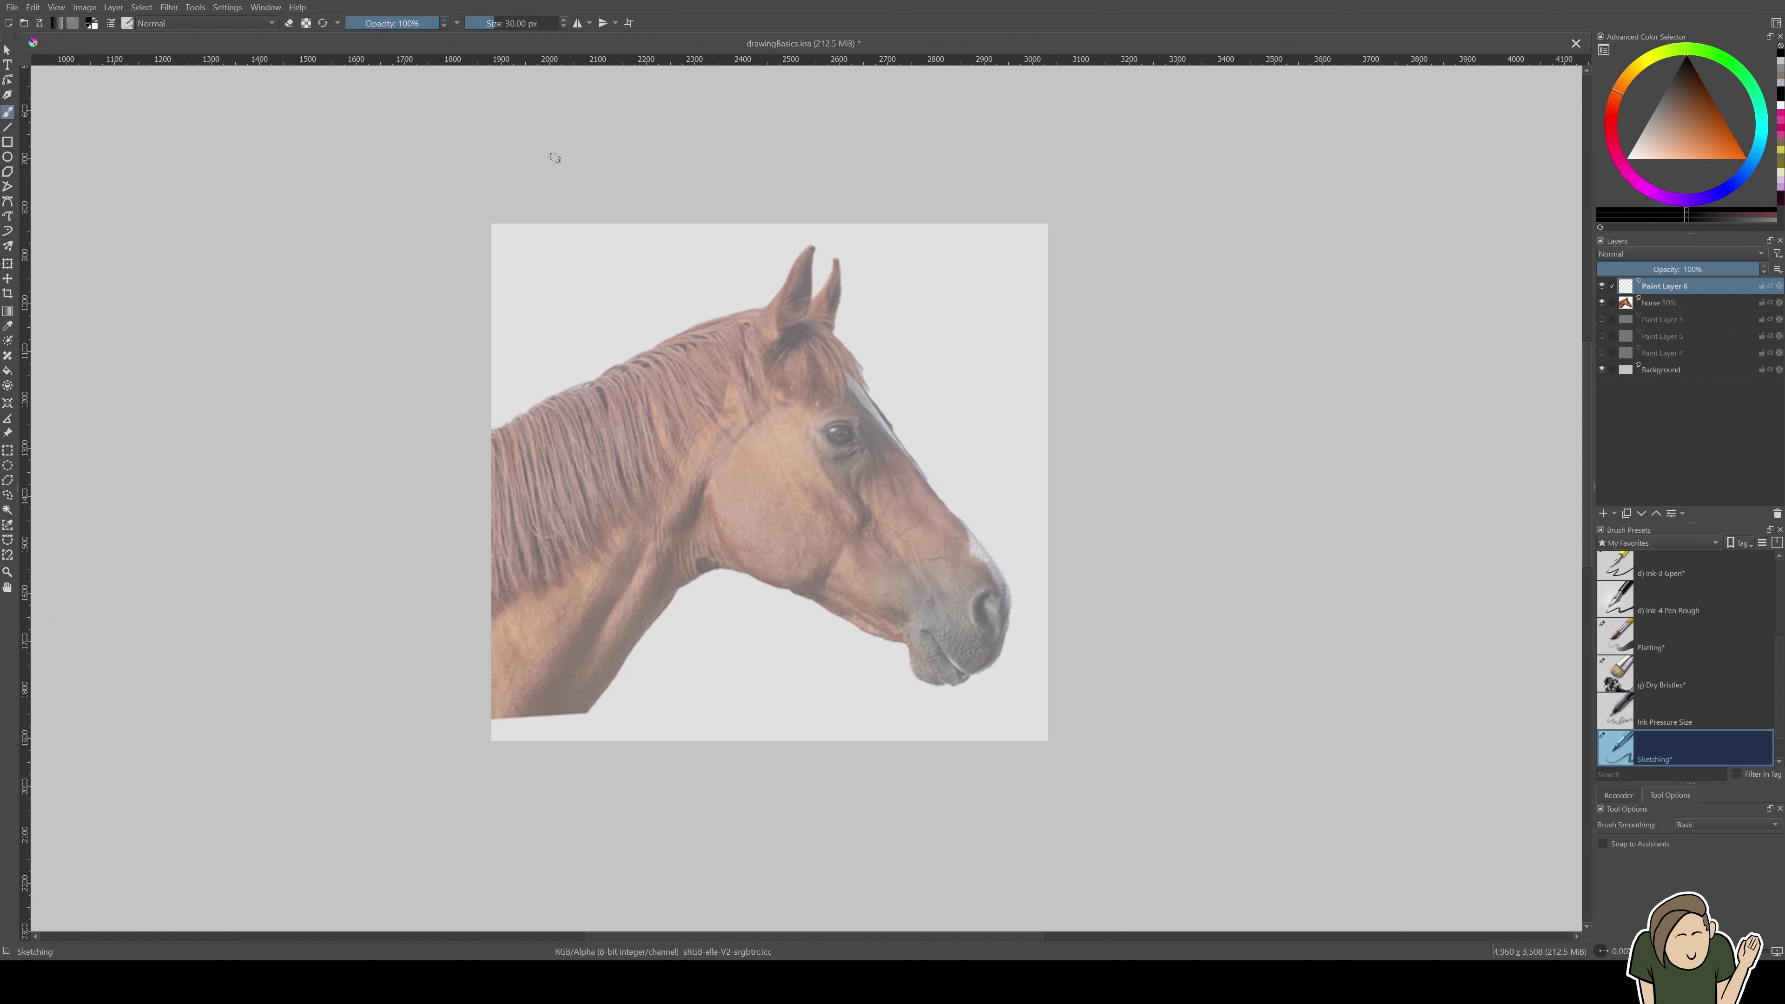
pyautogui.moveTo(566, 106)
pyautogui.mouseDown()
pyautogui.moveTo(545, 179)
pyautogui.moveTo(612, 178)
pyautogui.mouseUp()
pyautogui.moveTo(735, 101)
pyautogui.mouseDown()
pyautogui.moveTo(717, 93)
pyautogui.moveTo(729, 100)
pyautogui.mouseUp()
pyautogui.moveTo(854, 102)
pyautogui.mouseDown()
pyautogui.moveTo(853, 170)
pyautogui.moveTo(941, 100)
pyautogui.moveTo(957, 176)
pyautogui.mouseUp()
# Trace a large circle over the horse's cheek and a smaller ellipse around its muzzle
pyautogui.moveTo(896, 279); pyautogui.dragTo(884, 297)
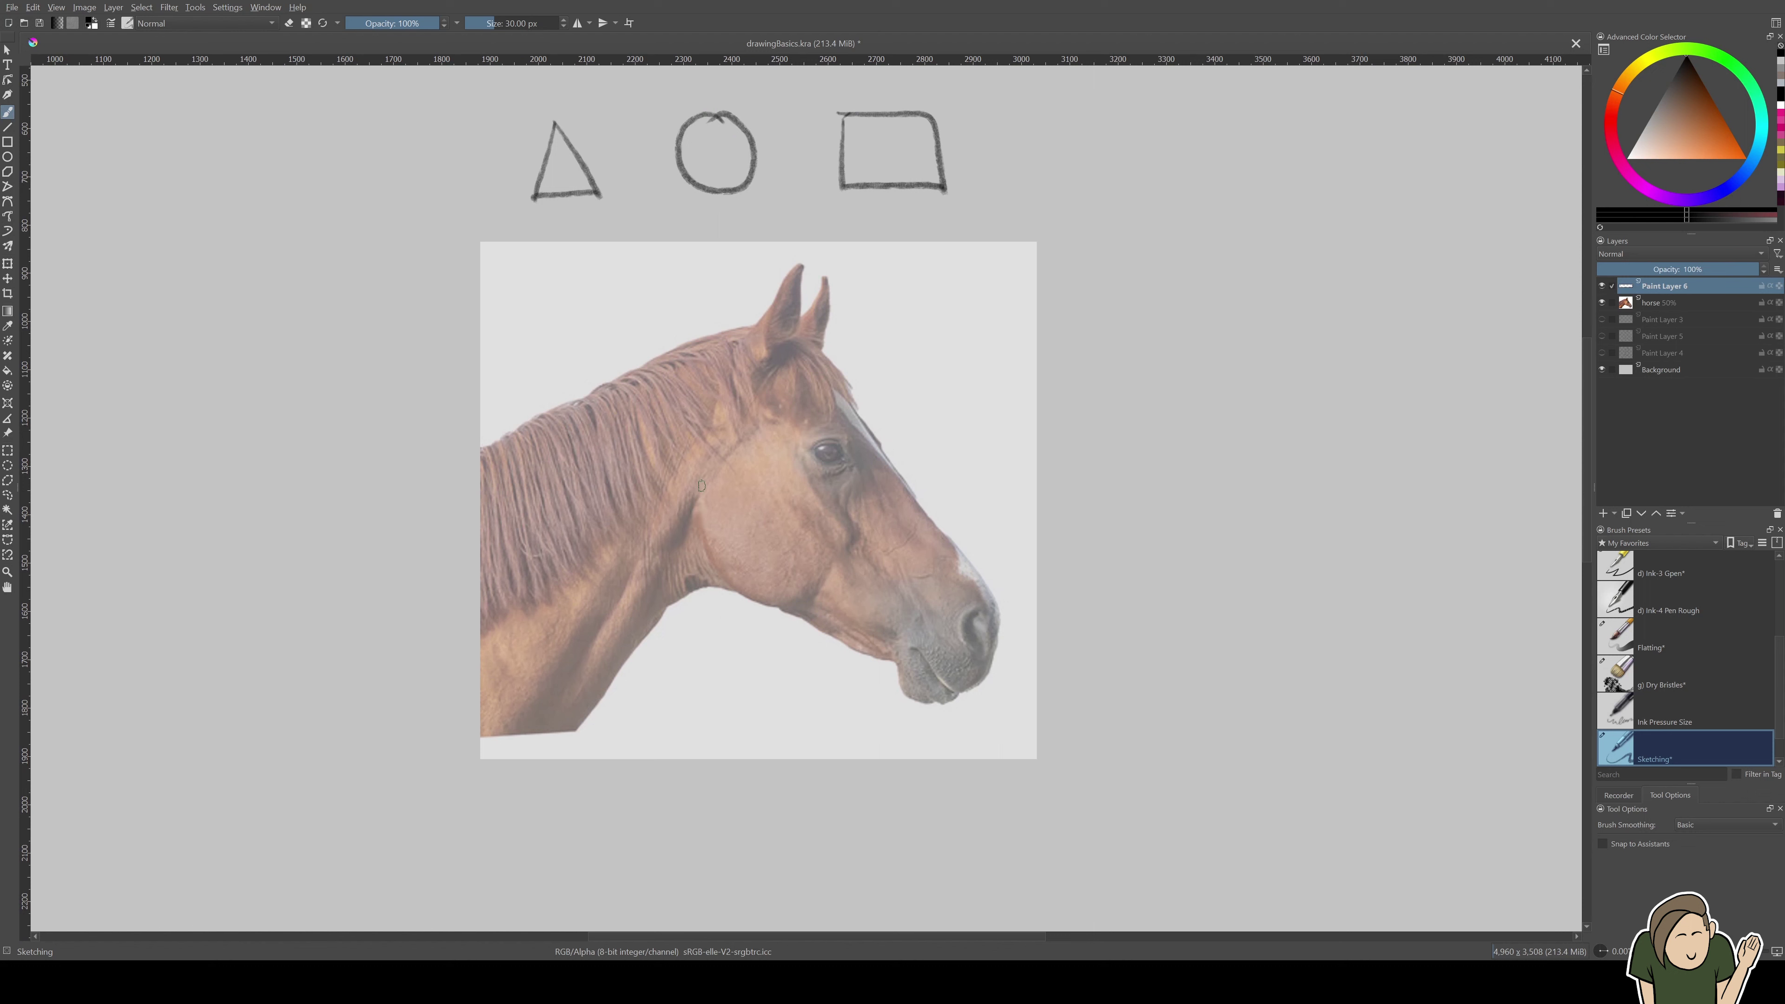
pyautogui.moveTo(710, 474)
pyautogui.mouseDown()
pyautogui.moveTo(708, 555)
pyautogui.moveTo(775, 602)
pyautogui.moveTo(824, 583)
pyautogui.moveTo(700, 506)
pyautogui.moveTo(712, 470)
pyautogui.moveTo(783, 447)
pyautogui.moveTo(824, 471)
pyautogui.moveTo(847, 543)
pyautogui.moveTo(815, 591)
pyautogui.mouseUp()
pyautogui.moveTo(840, 510); pyautogui.dragTo(821, 578)
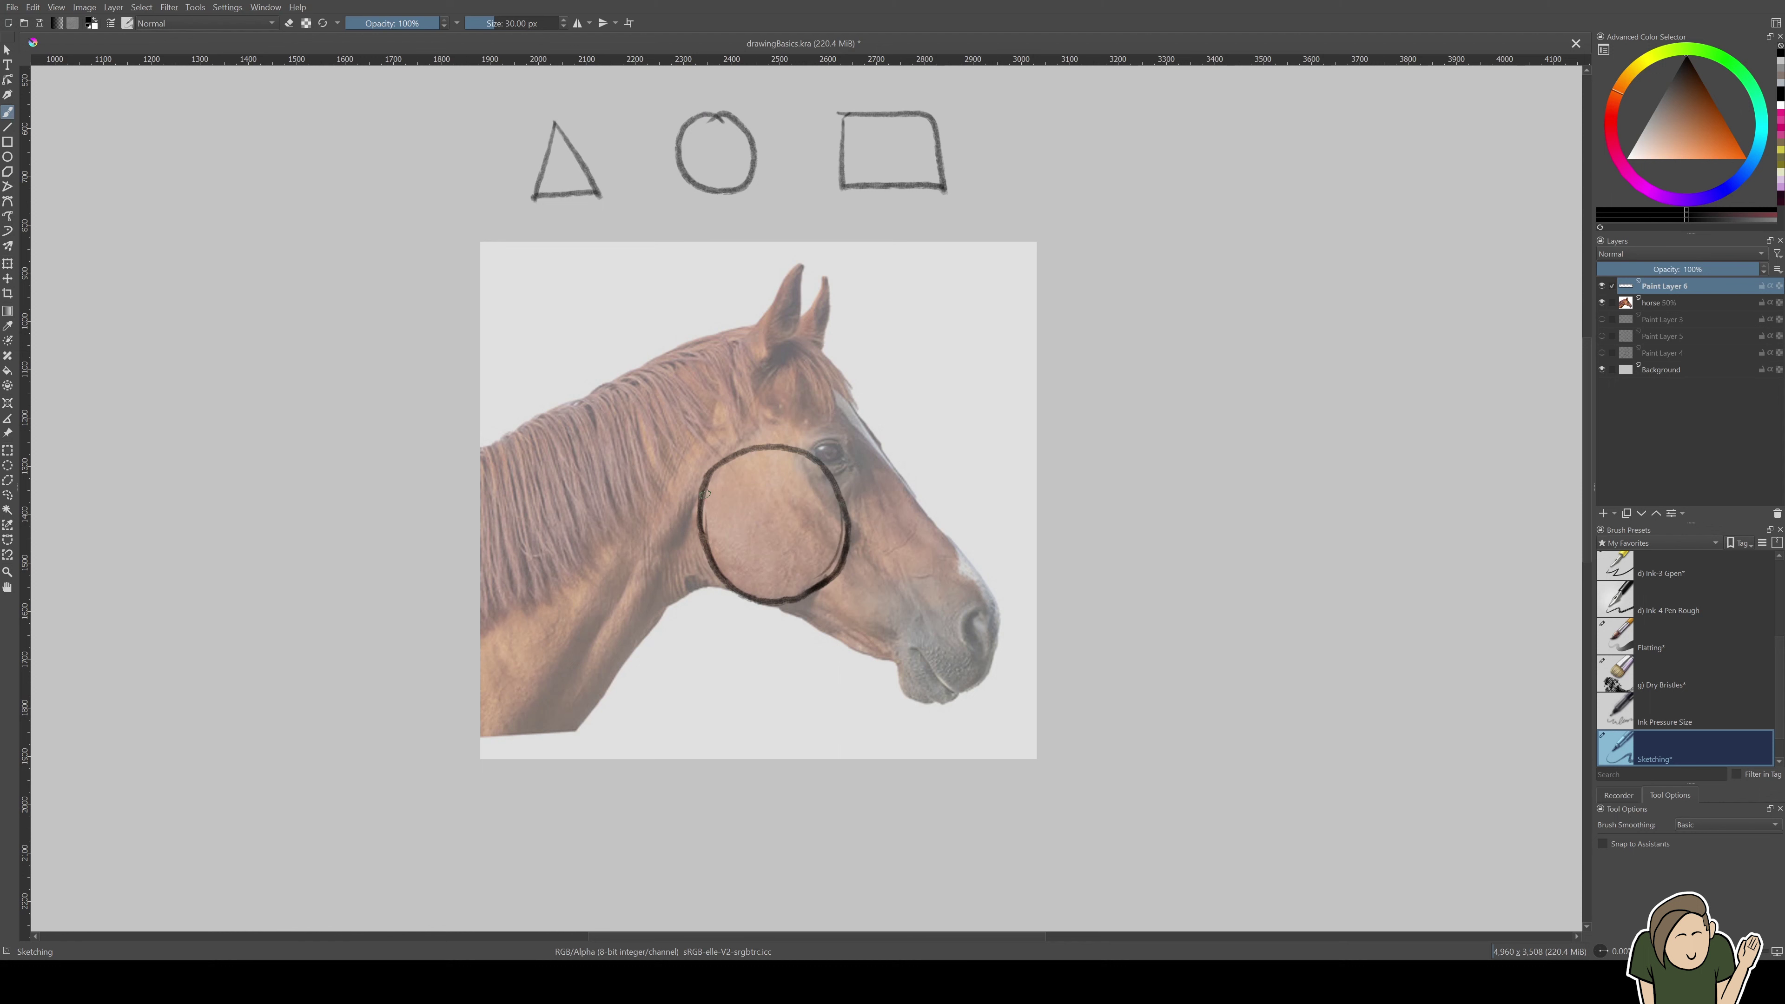
pyautogui.moveTo(704, 494)
pyautogui.mouseDown()
pyautogui.moveTo(781, 449)
pyautogui.moveTo(724, 584)
pyautogui.moveTo(790, 609)
pyautogui.moveTo(731, 600)
pyautogui.mouseUp()
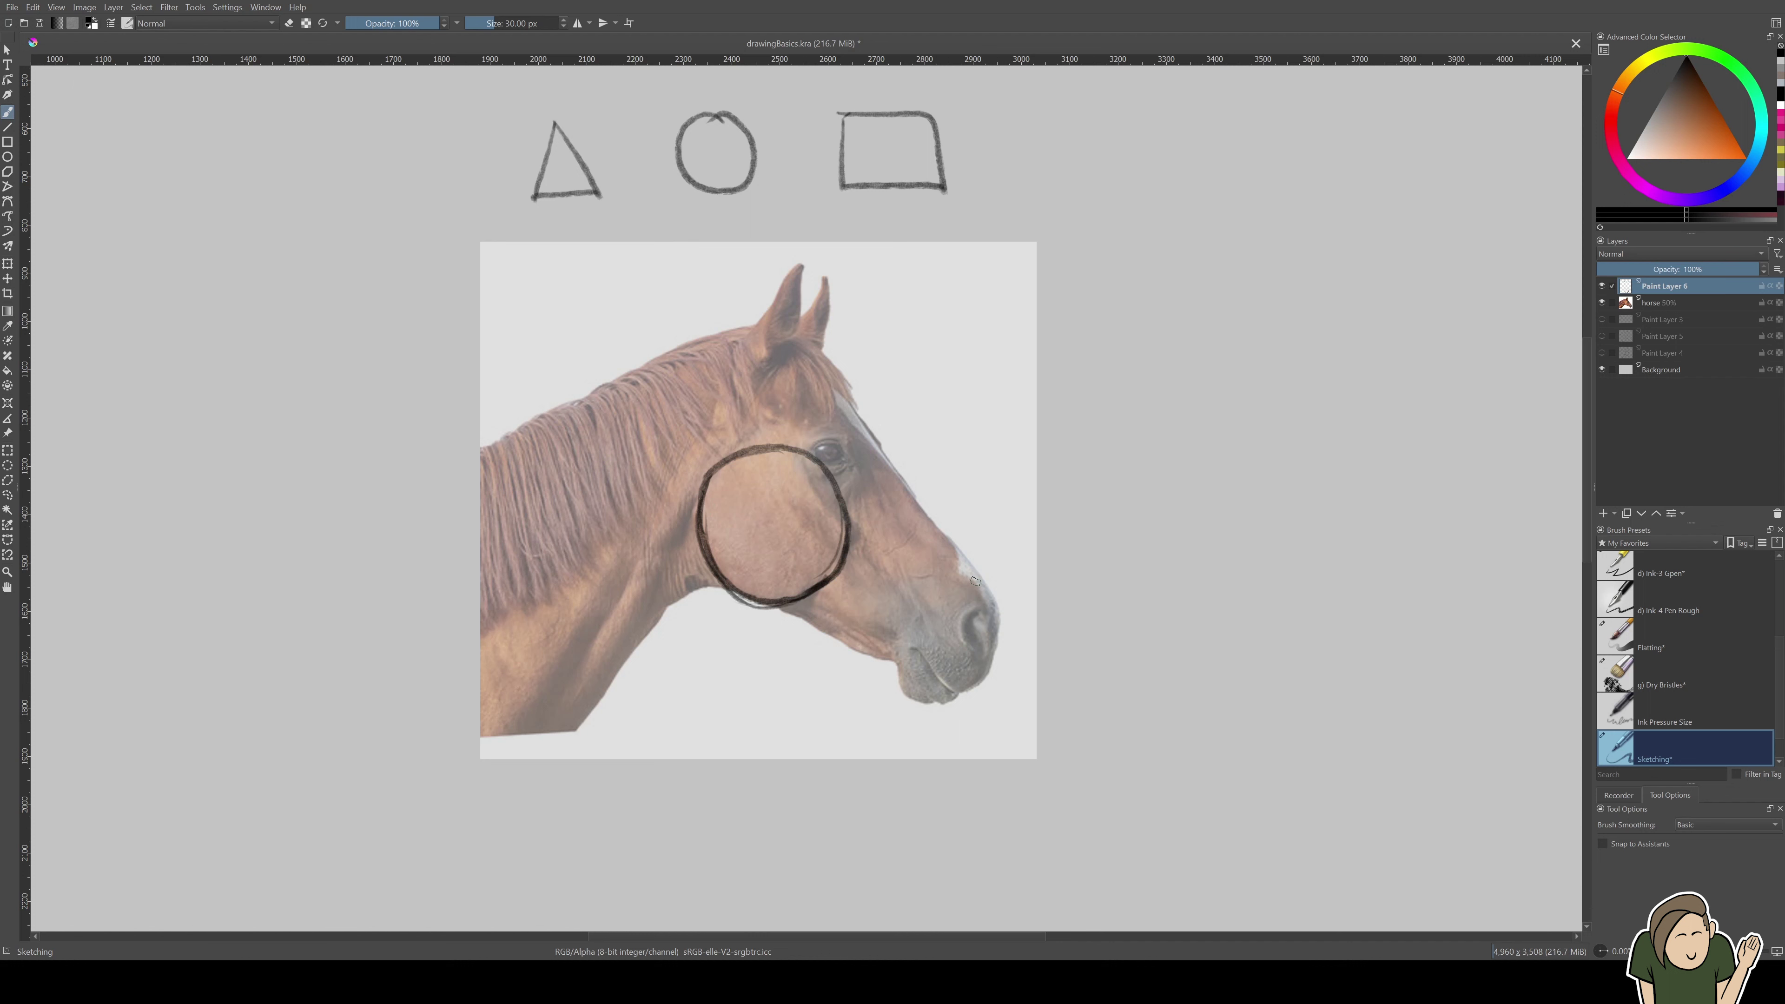
pyautogui.moveTo(997, 612)
pyautogui.mouseDown()
pyautogui.moveTo(957, 593)
pyautogui.moveTo(898, 662)
pyautogui.moveTo(910, 693)
pyautogui.moveTo(964, 689)
pyautogui.moveTo(998, 609)
pyautogui.moveTo(993, 642)
pyautogui.moveTo(939, 696)
pyautogui.moveTo(911, 693)
pyautogui.moveTo(903, 649)
pyautogui.moveTo(923, 613)
pyautogui.moveTo(976, 590)
pyautogui.moveTo(990, 651)
pyautogui.mouseUp()
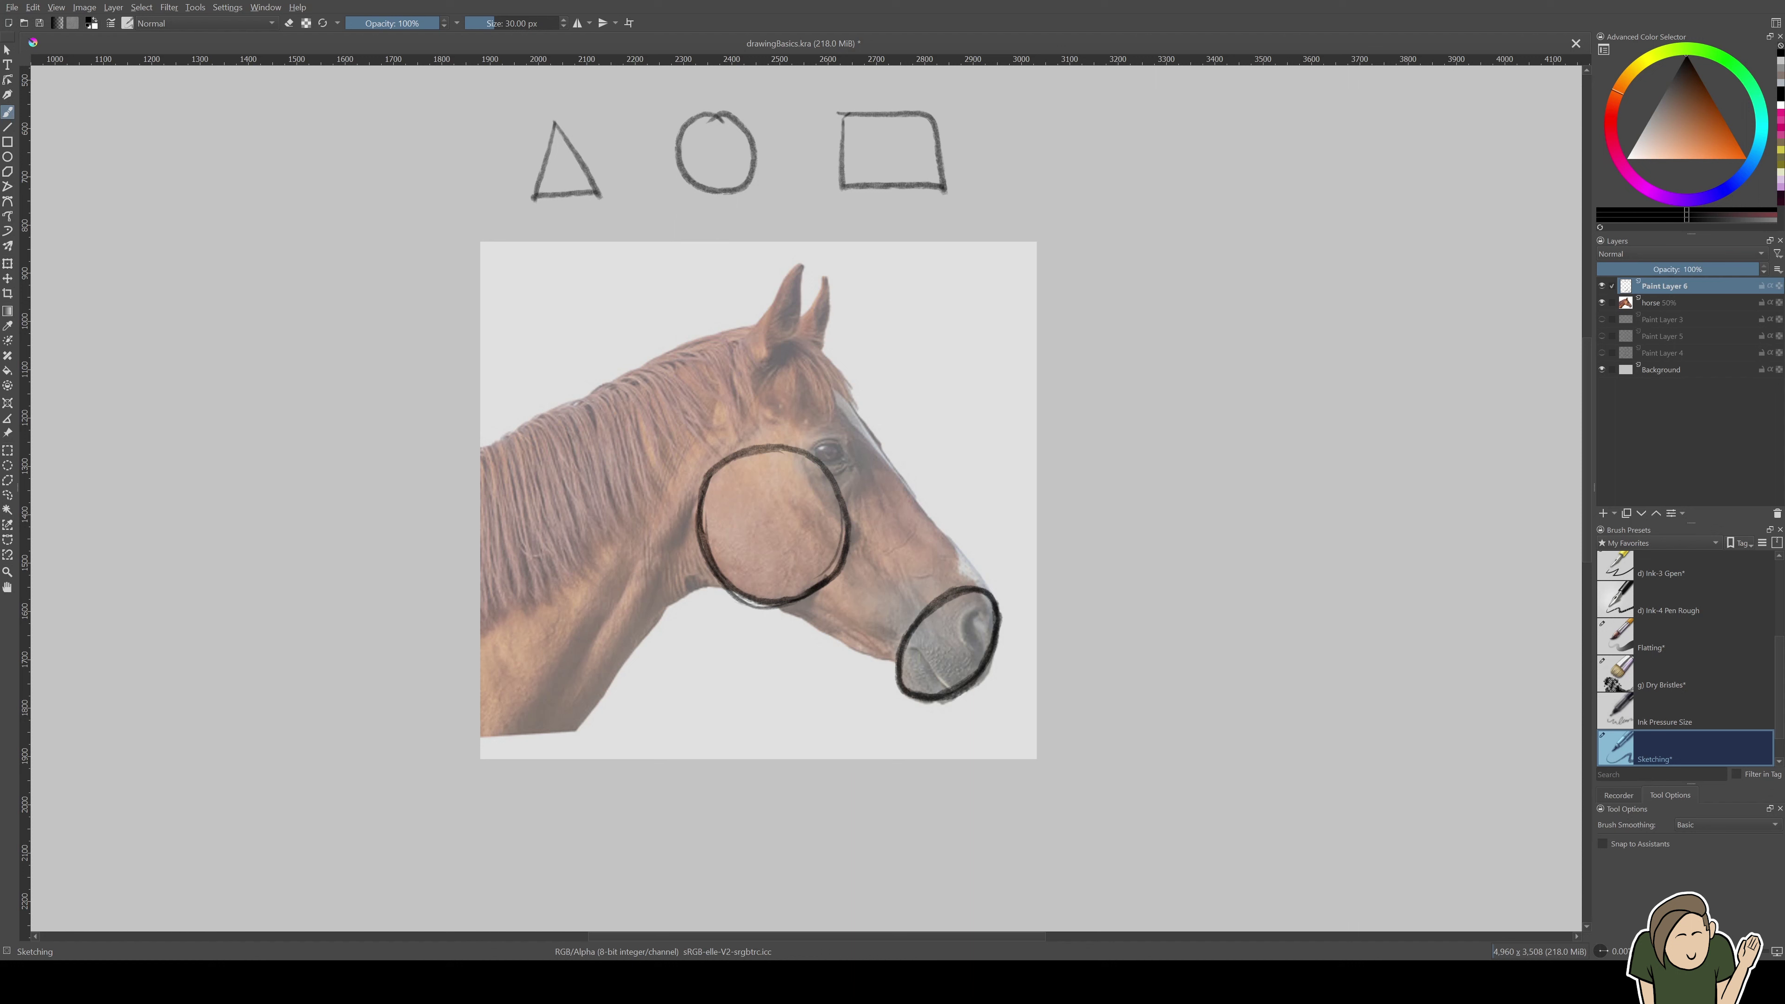
# Draw straight lines along the lower jaw and front of the face, plus one from the forehead to the cheek circle
pyautogui.moveTo(776, 607); pyautogui.dragTo(900, 667)
pyautogui.moveTo(822, 362); pyautogui.dragTo(998, 602)
pyautogui.moveTo(998, 601); pyautogui.dragTo(873, 446)
pyautogui.moveTo(825, 368)
pyautogui.mouseDown()
pyautogui.moveTo(995, 594)
pyautogui.moveTo(931, 524)
pyautogui.mouseUp()
pyautogui.moveTo(819, 353)
pyautogui.mouseDown()
pyautogui.moveTo(797, 334)
pyautogui.moveTo(957, 574)
pyautogui.mouseUp()
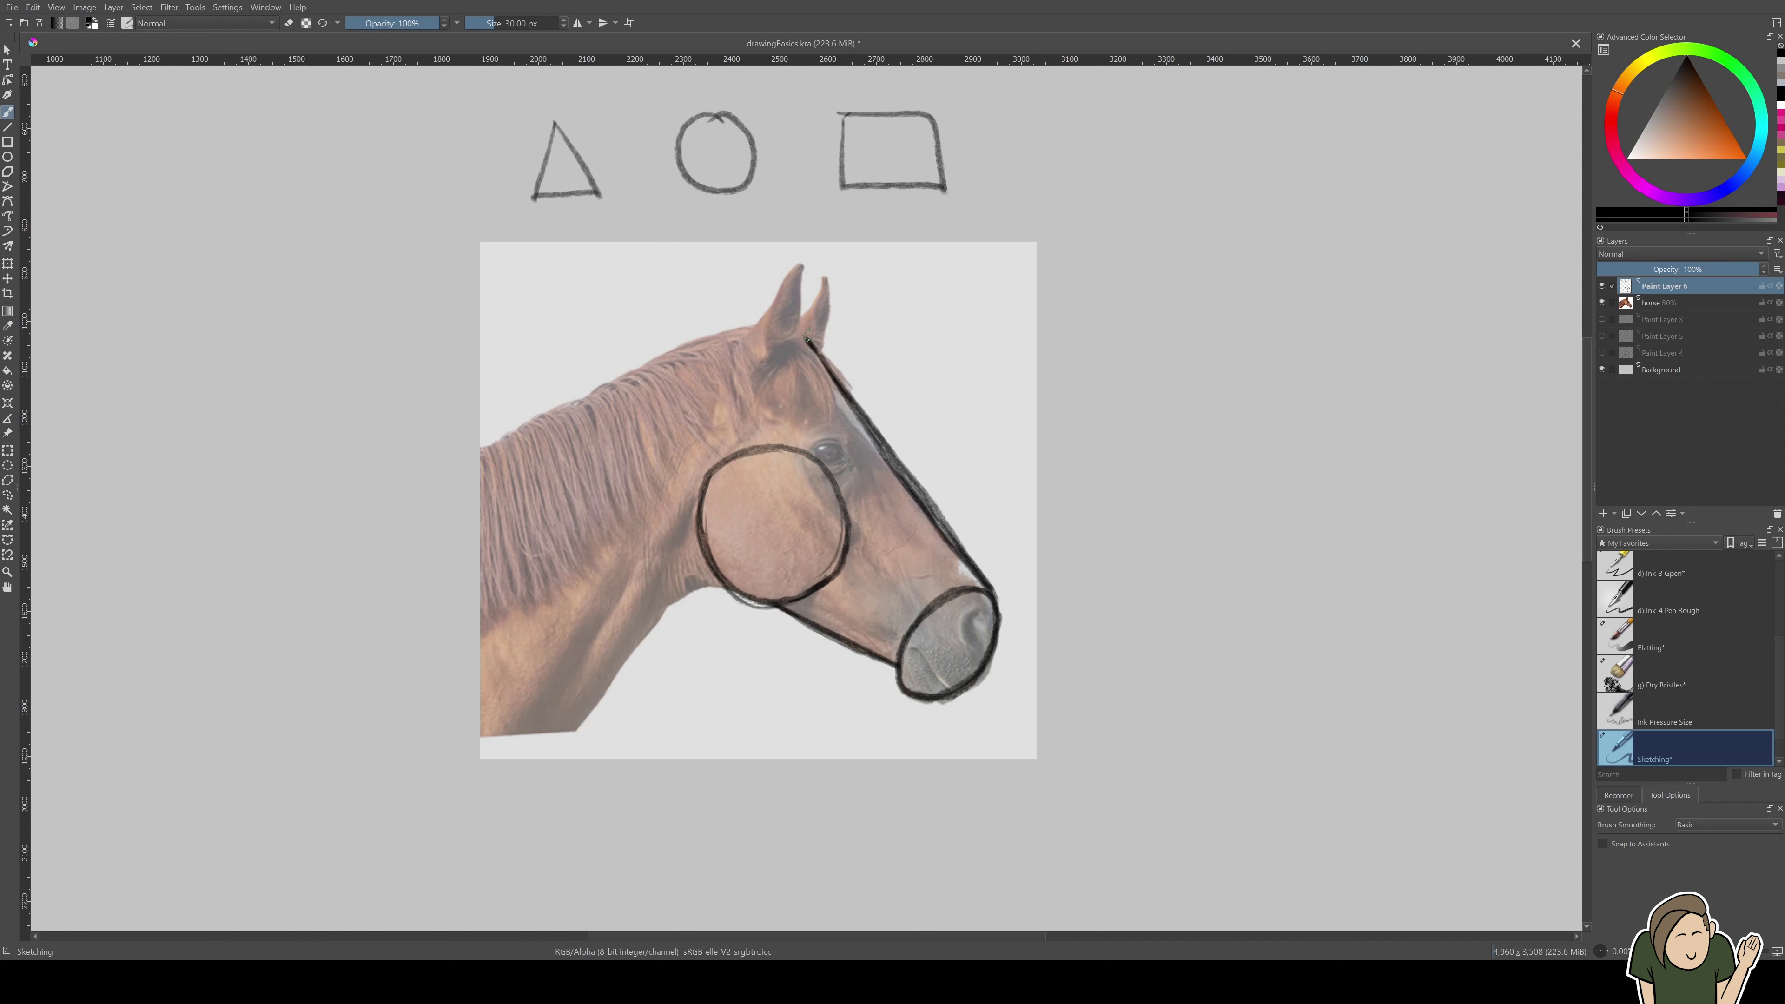
pyautogui.moveTo(793, 354); pyautogui.dragTo(714, 463)
# Outline both of the horse's ears as simple triangles
pyautogui.moveTo(805, 311)
pyautogui.mouseDown()
pyautogui.moveTo(827, 274)
pyautogui.moveTo(822, 358)
pyautogui.mouseUp()
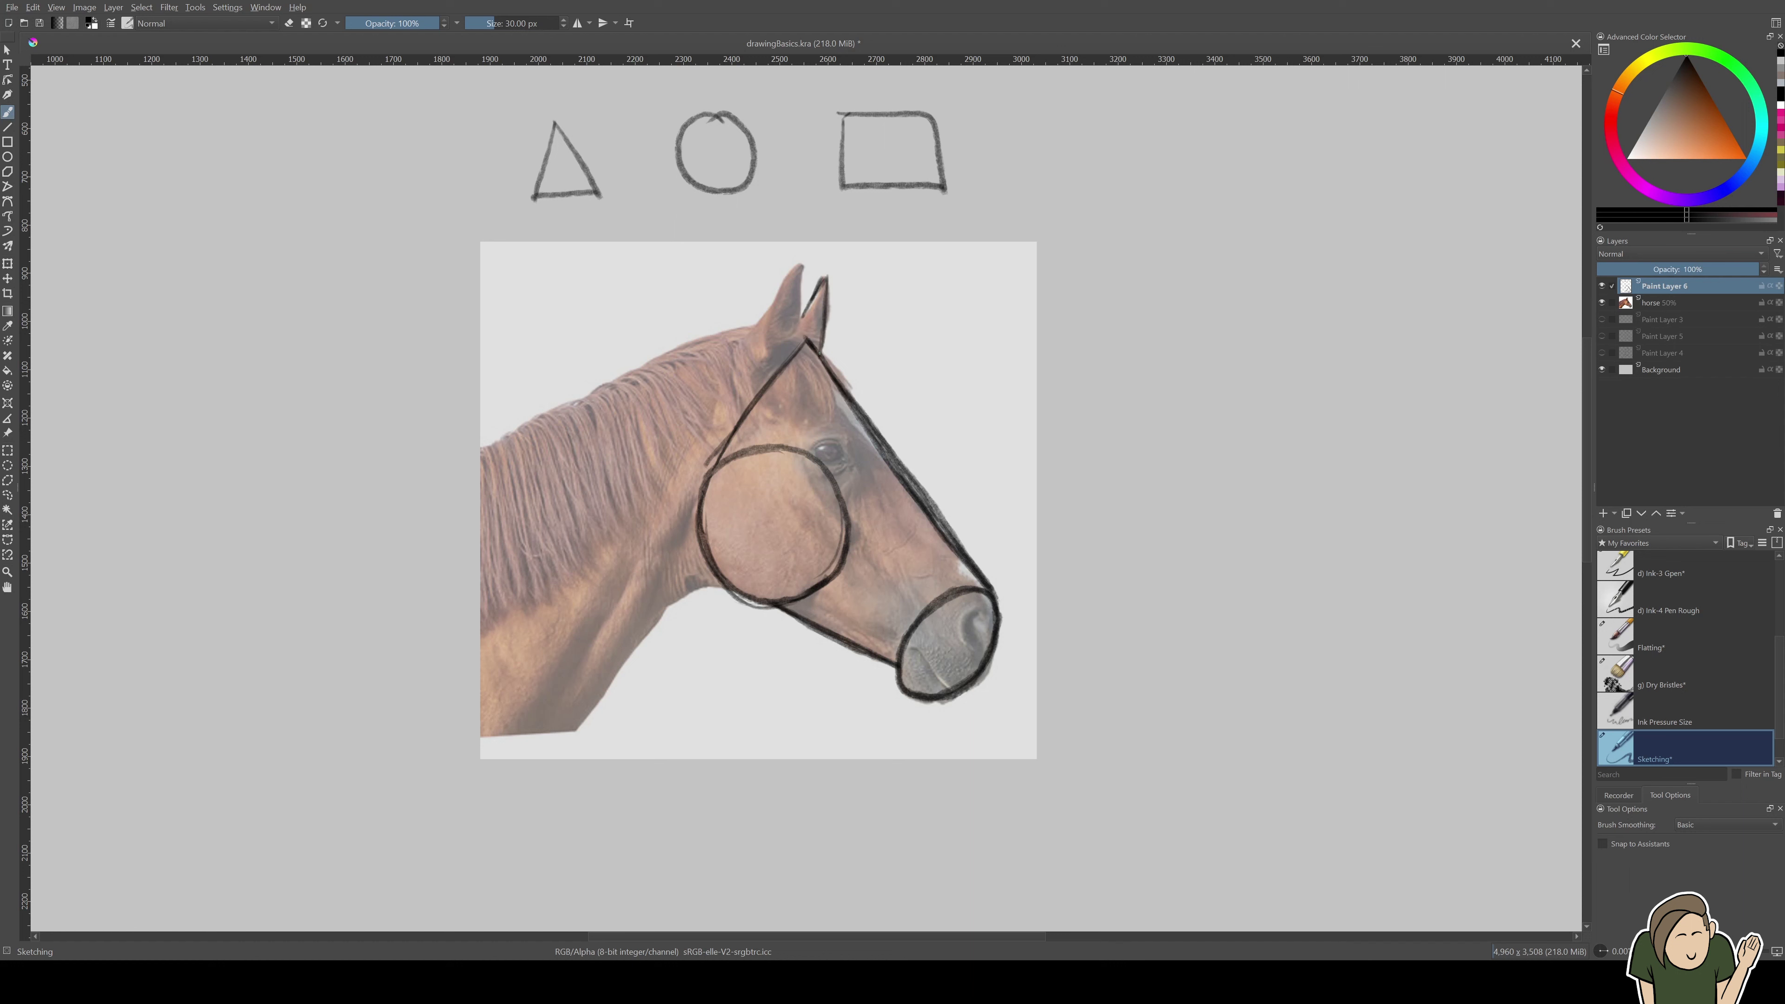
pyautogui.moveTo(826, 282)
pyautogui.mouseDown()
pyautogui.moveTo(820, 348)
pyautogui.moveTo(822, 285)
pyautogui.moveTo(821, 315)
pyautogui.mouseUp()
pyautogui.moveTo(749, 330)
pyautogui.mouseDown()
pyautogui.moveTo(782, 282)
pyautogui.moveTo(802, 333)
pyautogui.mouseUp()
pyautogui.moveTo(805, 266); pyautogui.dragTo(806, 334)
pyautogui.moveTo(803, 272)
pyautogui.mouseDown()
pyautogui.moveTo(802, 344)
pyautogui.moveTo(748, 345)
pyautogui.moveTo(803, 343)
pyautogui.moveTo(758, 344)
pyautogui.moveTo(797, 347)
pyautogui.moveTo(756, 353)
pyautogui.moveTo(772, 378)
pyautogui.moveTo(802, 344)
pyautogui.mouseUp()
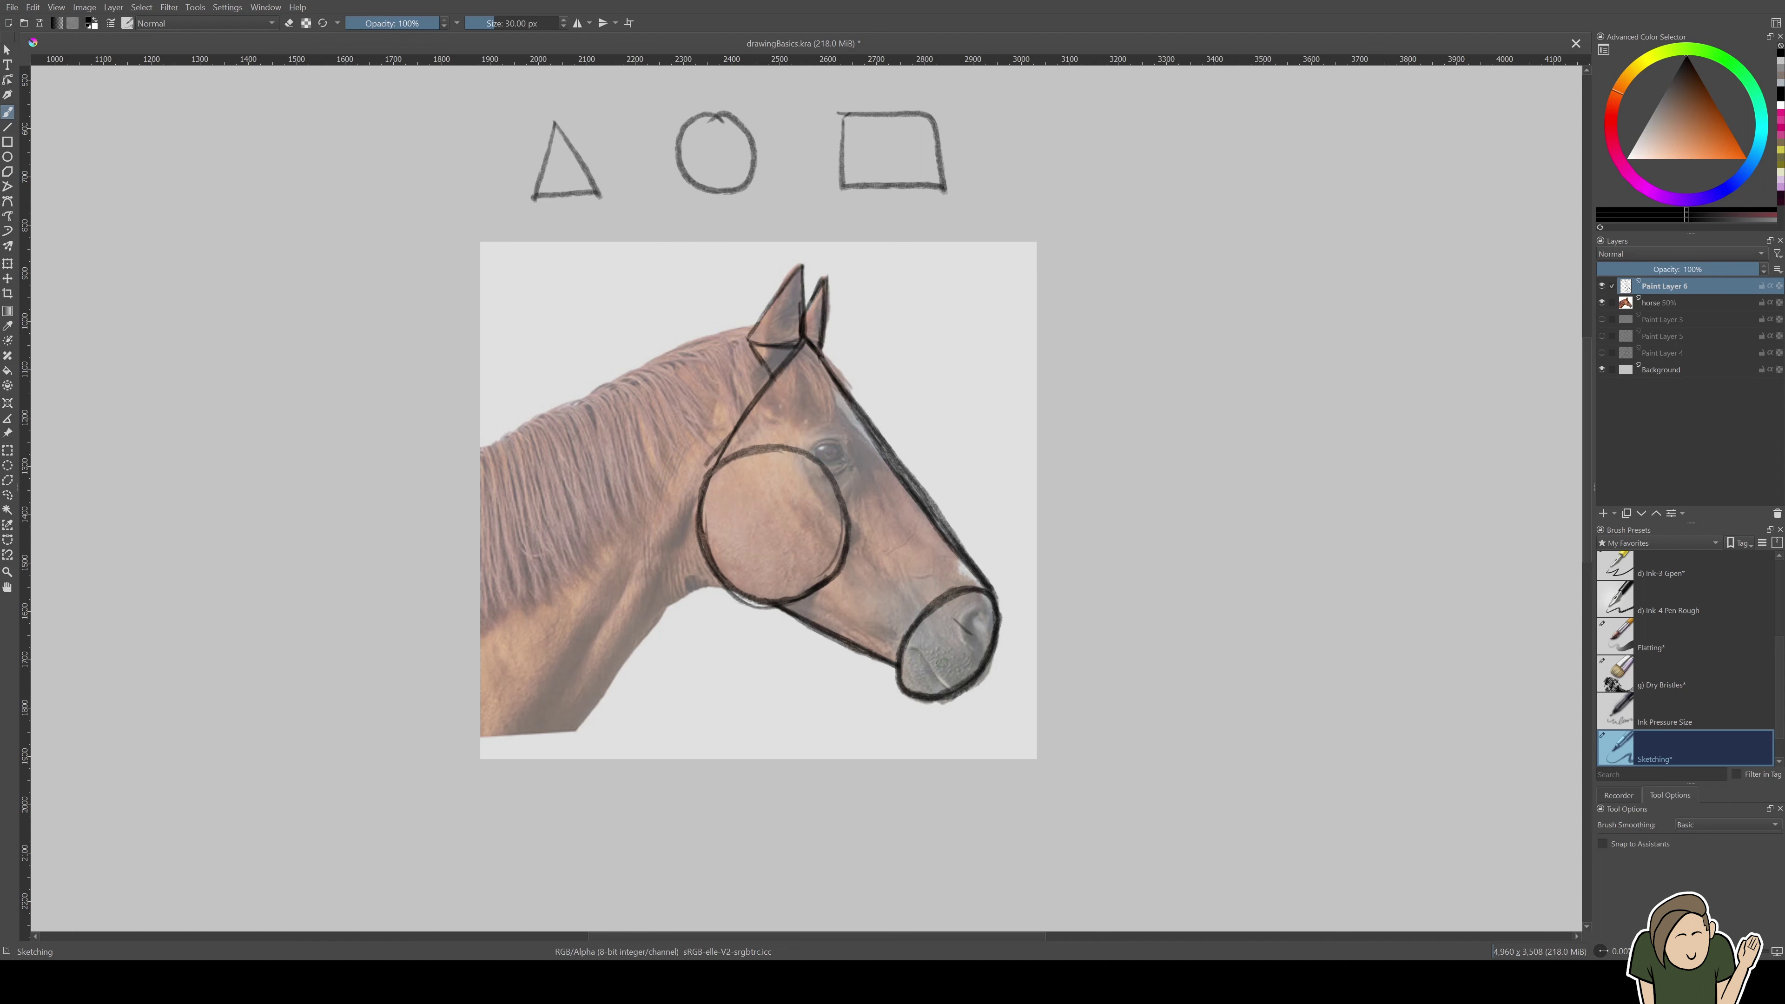
pyautogui.hotkey('ctrl', 'z')
# Trace the upper curve of the neck along the mane and add a small triangle at the throat behind the cheek circle
pyautogui.moveTo(482, 446); pyautogui.dragTo(754, 324)
pyautogui.moveTo(496, 447); pyautogui.dragTo(704, 344)
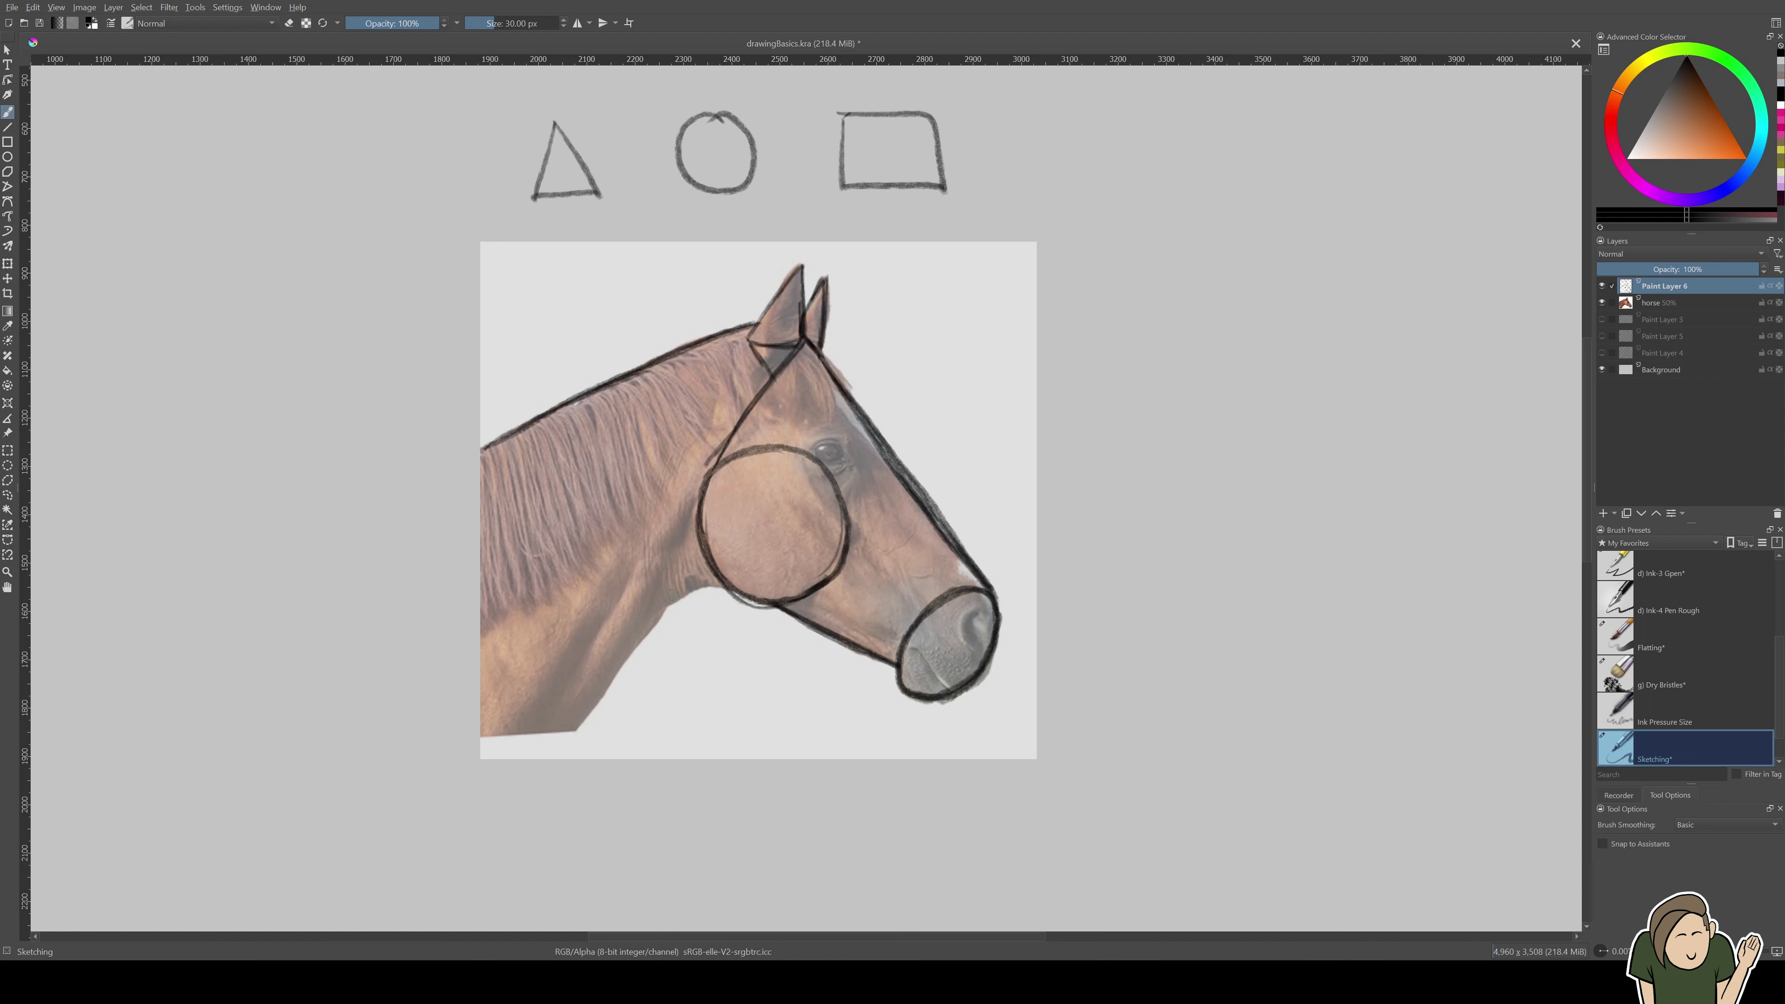
pyautogui.moveTo(693, 515); pyautogui.dragTo(667, 581)
pyautogui.moveTo(692, 516)
pyautogui.mouseDown()
pyautogui.moveTo(661, 606)
pyautogui.moveTo(719, 580)
pyautogui.mouseUp()
pyautogui.moveTo(693, 510)
pyautogui.mouseDown()
pyautogui.moveTo(721, 588)
pyautogui.moveTo(658, 609)
pyautogui.moveTo(716, 592)
pyautogui.mouseUp()
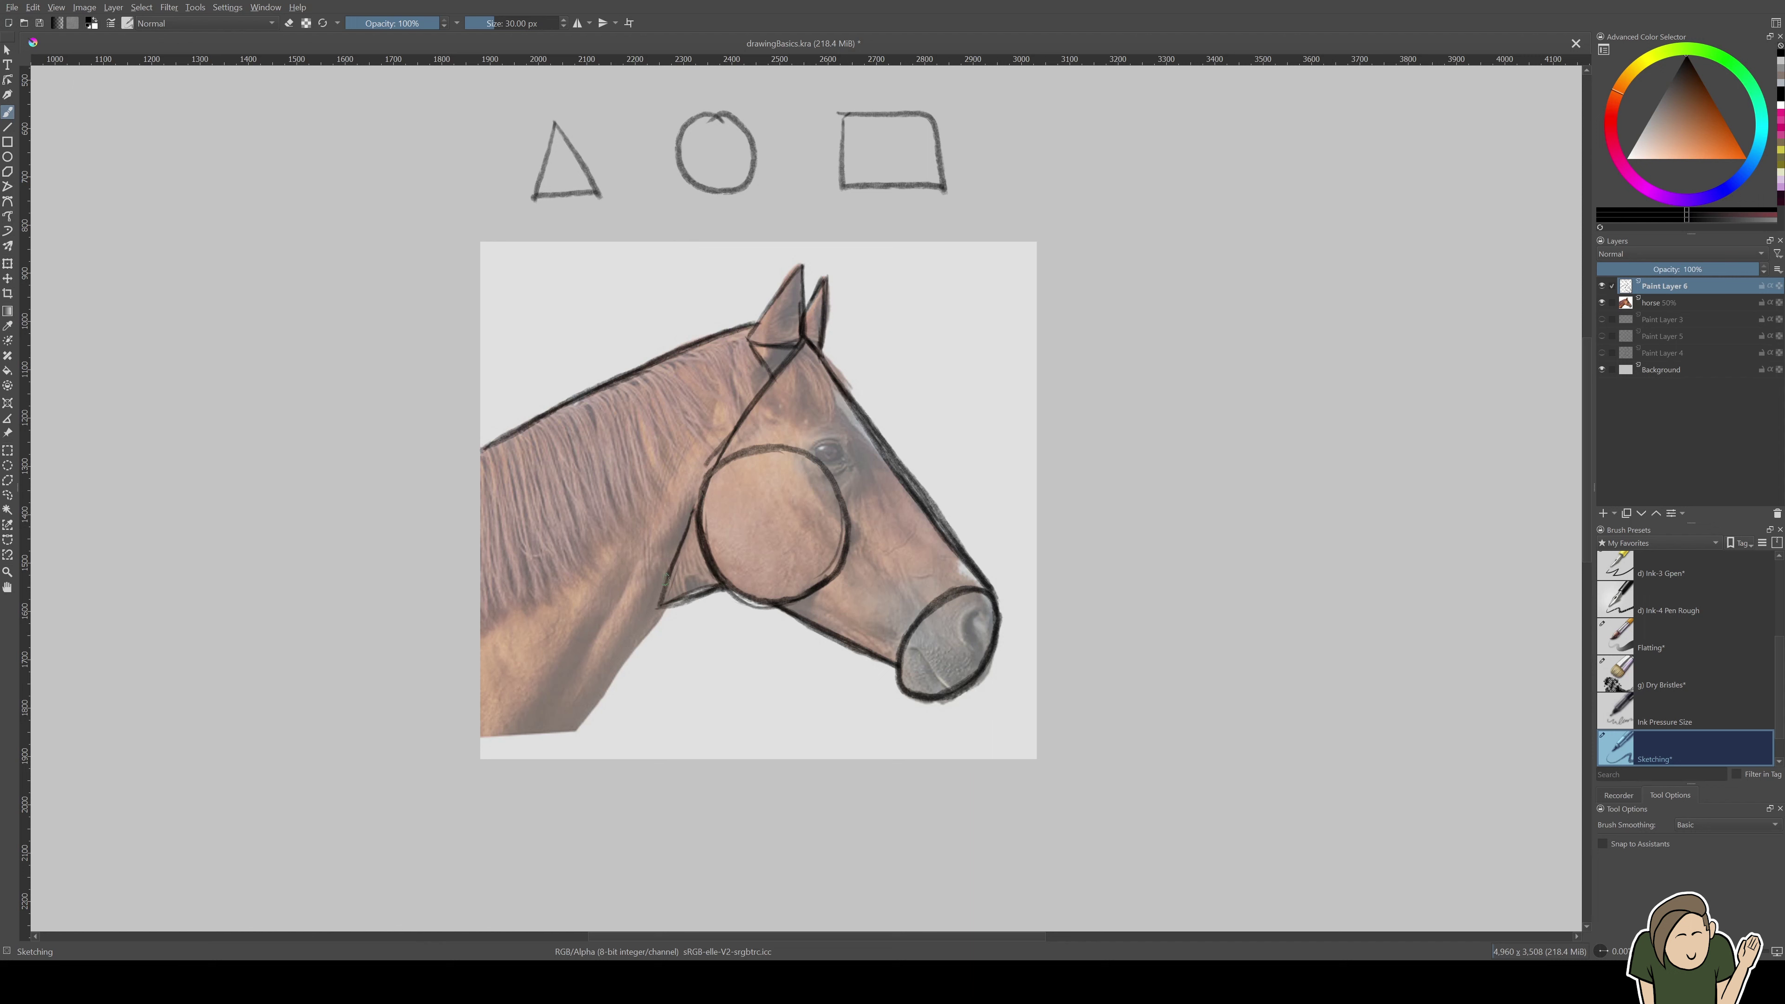
pyautogui.moveTo(715, 454); pyautogui.dragTo(667, 585)
pyautogui.moveTo(701, 525); pyautogui.dragTo(735, 592)
pyautogui.moveTo(708, 482); pyautogui.dragTo(704, 534)
# Trace the underside of the neck from the throat triangle down to the photo's cut-off lower edge
pyautogui.moveTo(666, 609); pyautogui.dragTo(575, 731)
pyautogui.moveTo(666, 606); pyautogui.dragTo(589, 718)
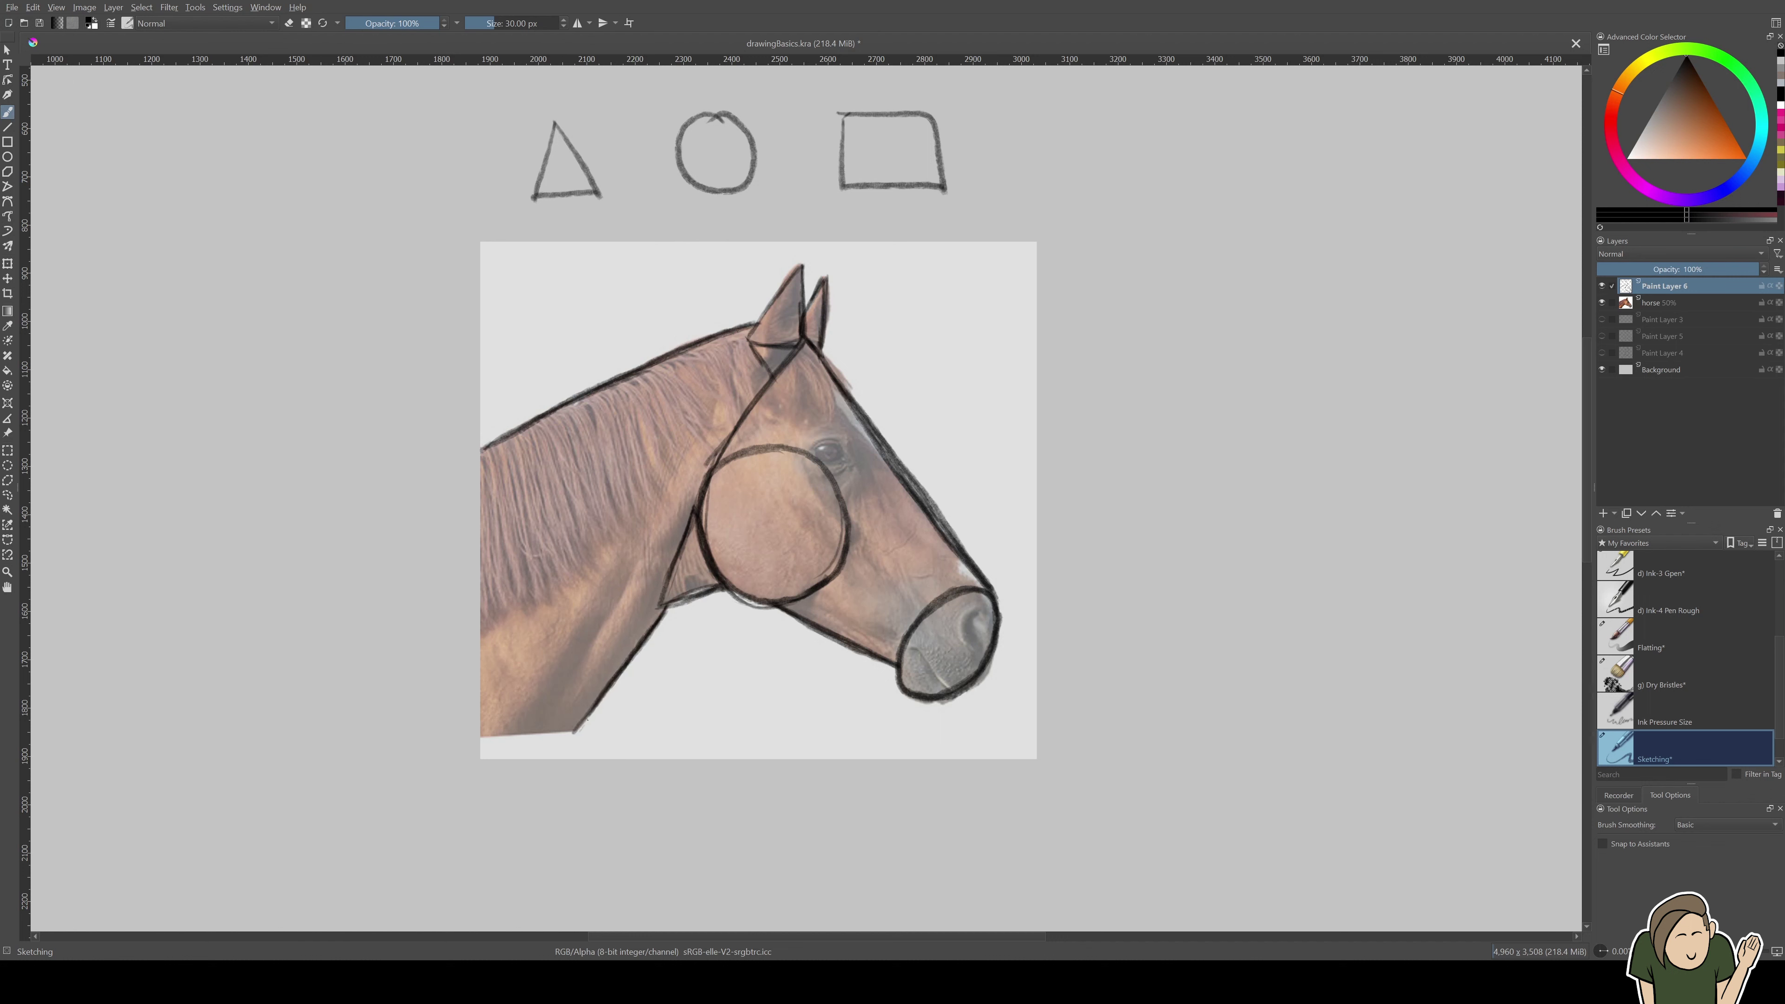
pyautogui.moveTo(650, 636); pyautogui.dragTo(589, 719)
# Sketch a tilted four-sided shape beside the horse's head and undo it
pyautogui.moveTo(949, 268)
pyautogui.mouseDown()
pyautogui.moveTo(900, 346)
pyautogui.moveTo(1018, 400)
pyautogui.moveTo(979, 302)
pyautogui.moveTo(1036, 360)
pyautogui.moveTo(1017, 400)
pyautogui.mouseUp()
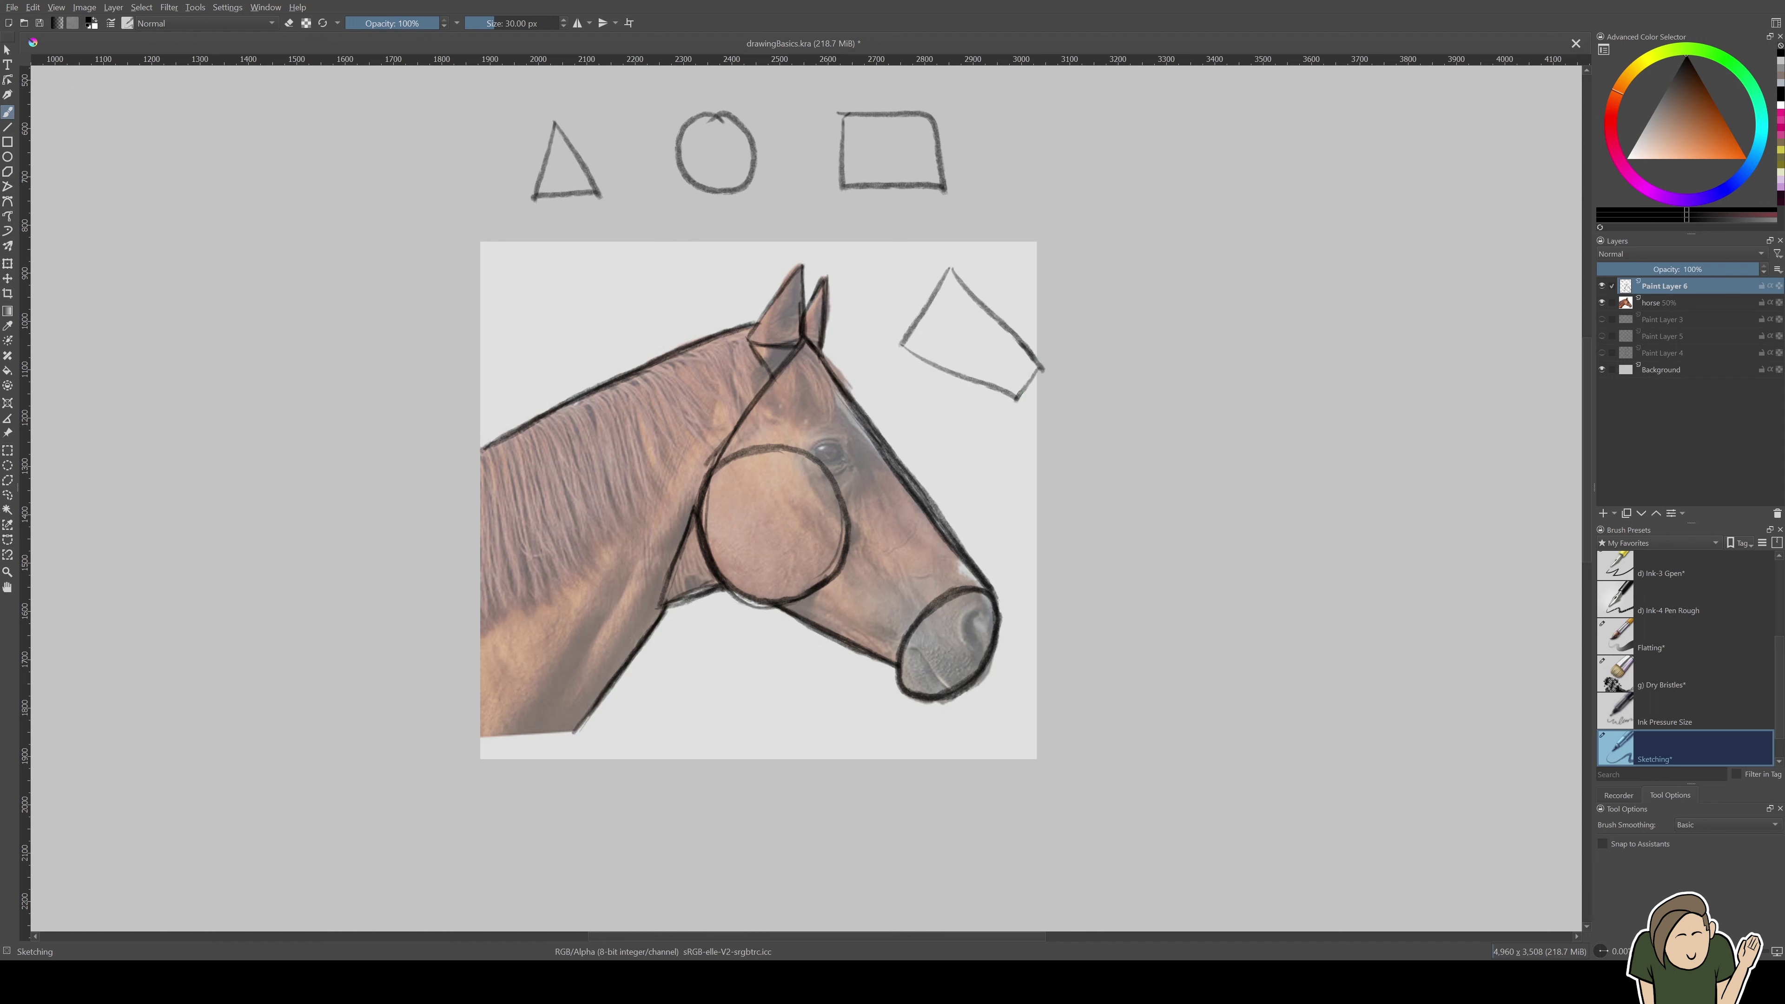
pyautogui.moveTo(950, 273)
pyautogui.mouseDown()
pyautogui.moveTo(1047, 367)
pyautogui.moveTo(901, 343)
pyautogui.mouseUp()
pyautogui.hotkey('ctrl', 'z')
pyautogui.hotkey('ctrl', 'z')
pyautogui.hotkey('ctrl', 'z')
pyautogui.hotkey('ctrl', 'z')
pyautogui.hotkey('ctrl', 'z')
pyautogui.hotkey('ctrl', 'z')
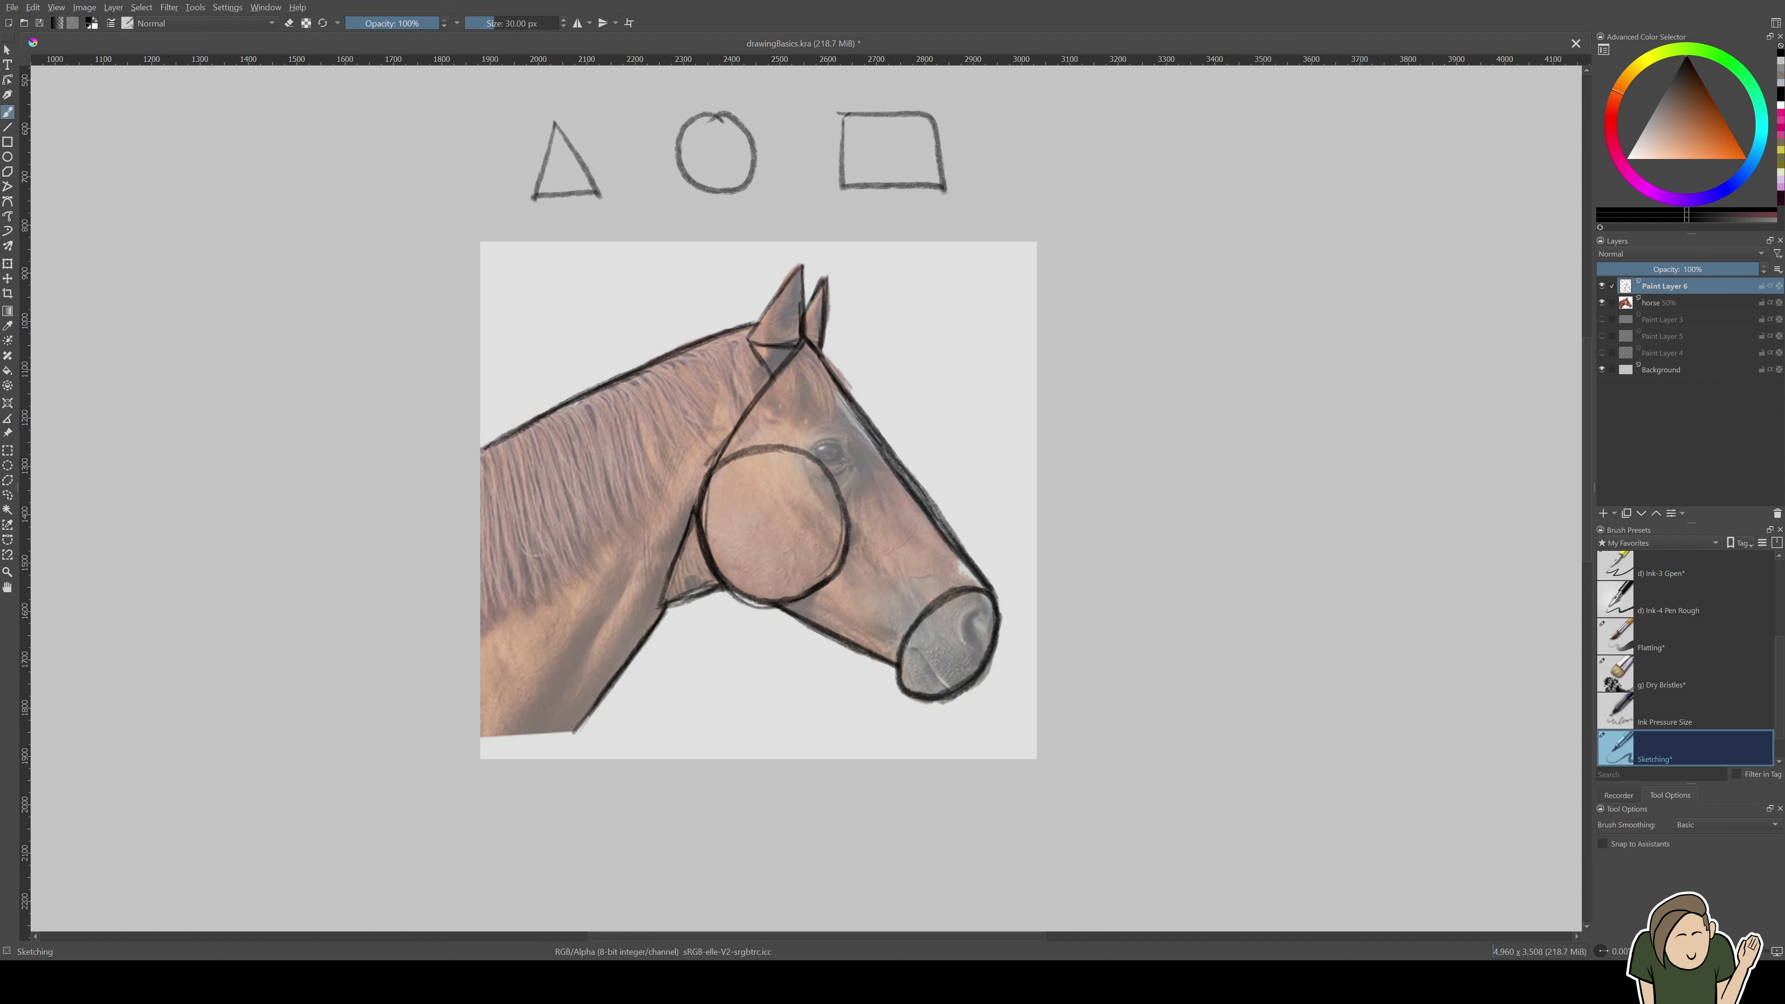
# Reinforce the line running from the ear base down the neck's underside, and undo an extra stroke along the mane
pyautogui.moveTo(773, 360); pyautogui.dragTo(619, 687)
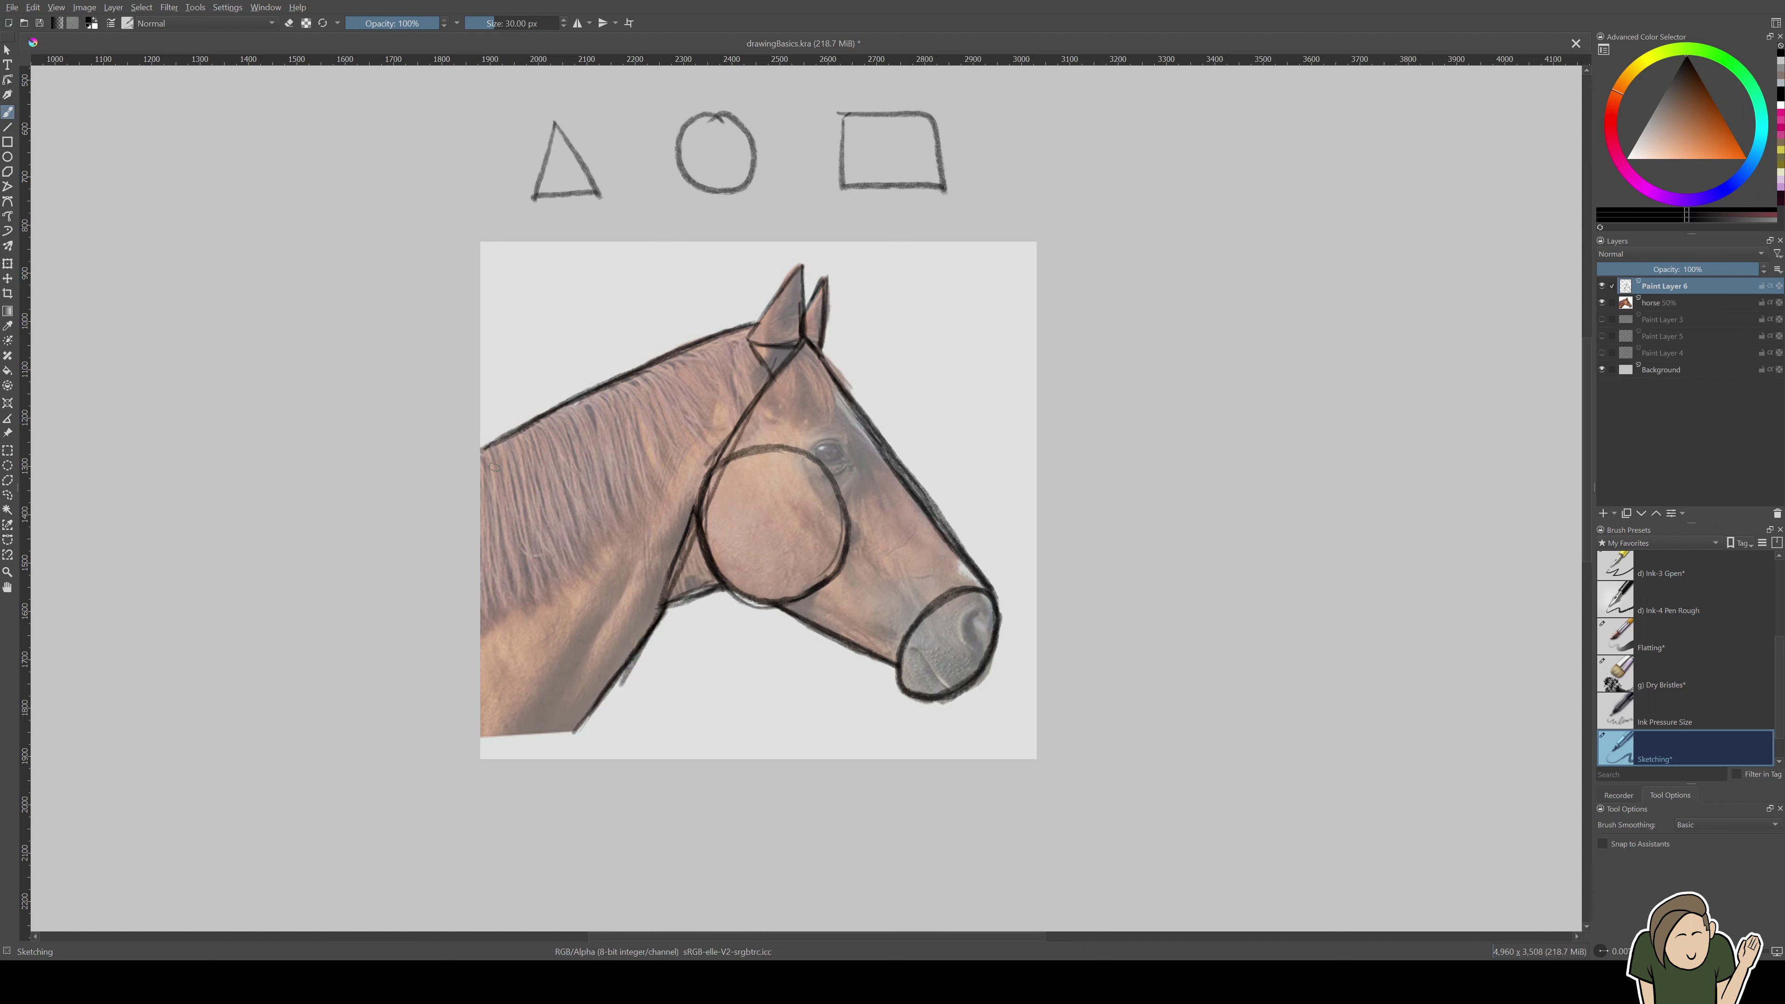
pyautogui.moveTo(750, 310); pyautogui.dragTo(475, 451)
pyautogui.hotkey('ctrl', 'z')
# Hide the horse photo layer so only the line construction shows, and make Paint Layer 6 active
pyautogui.click(1645, 303)
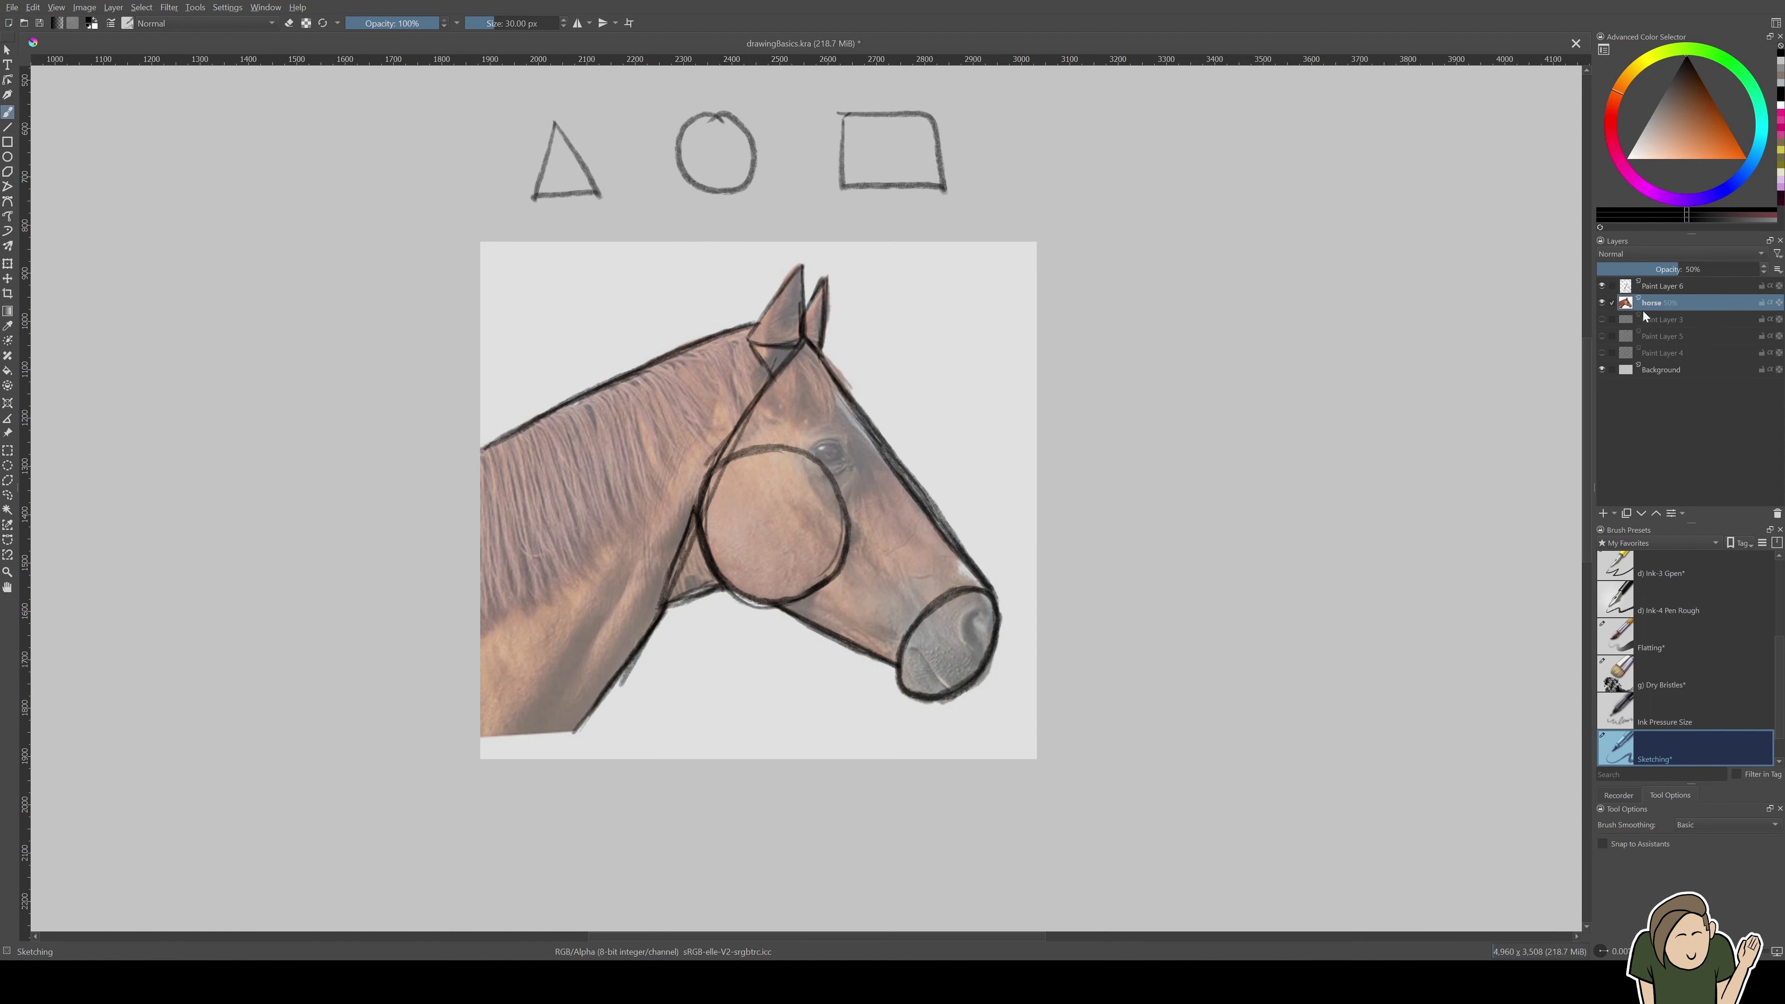
pyautogui.click(1602, 304)
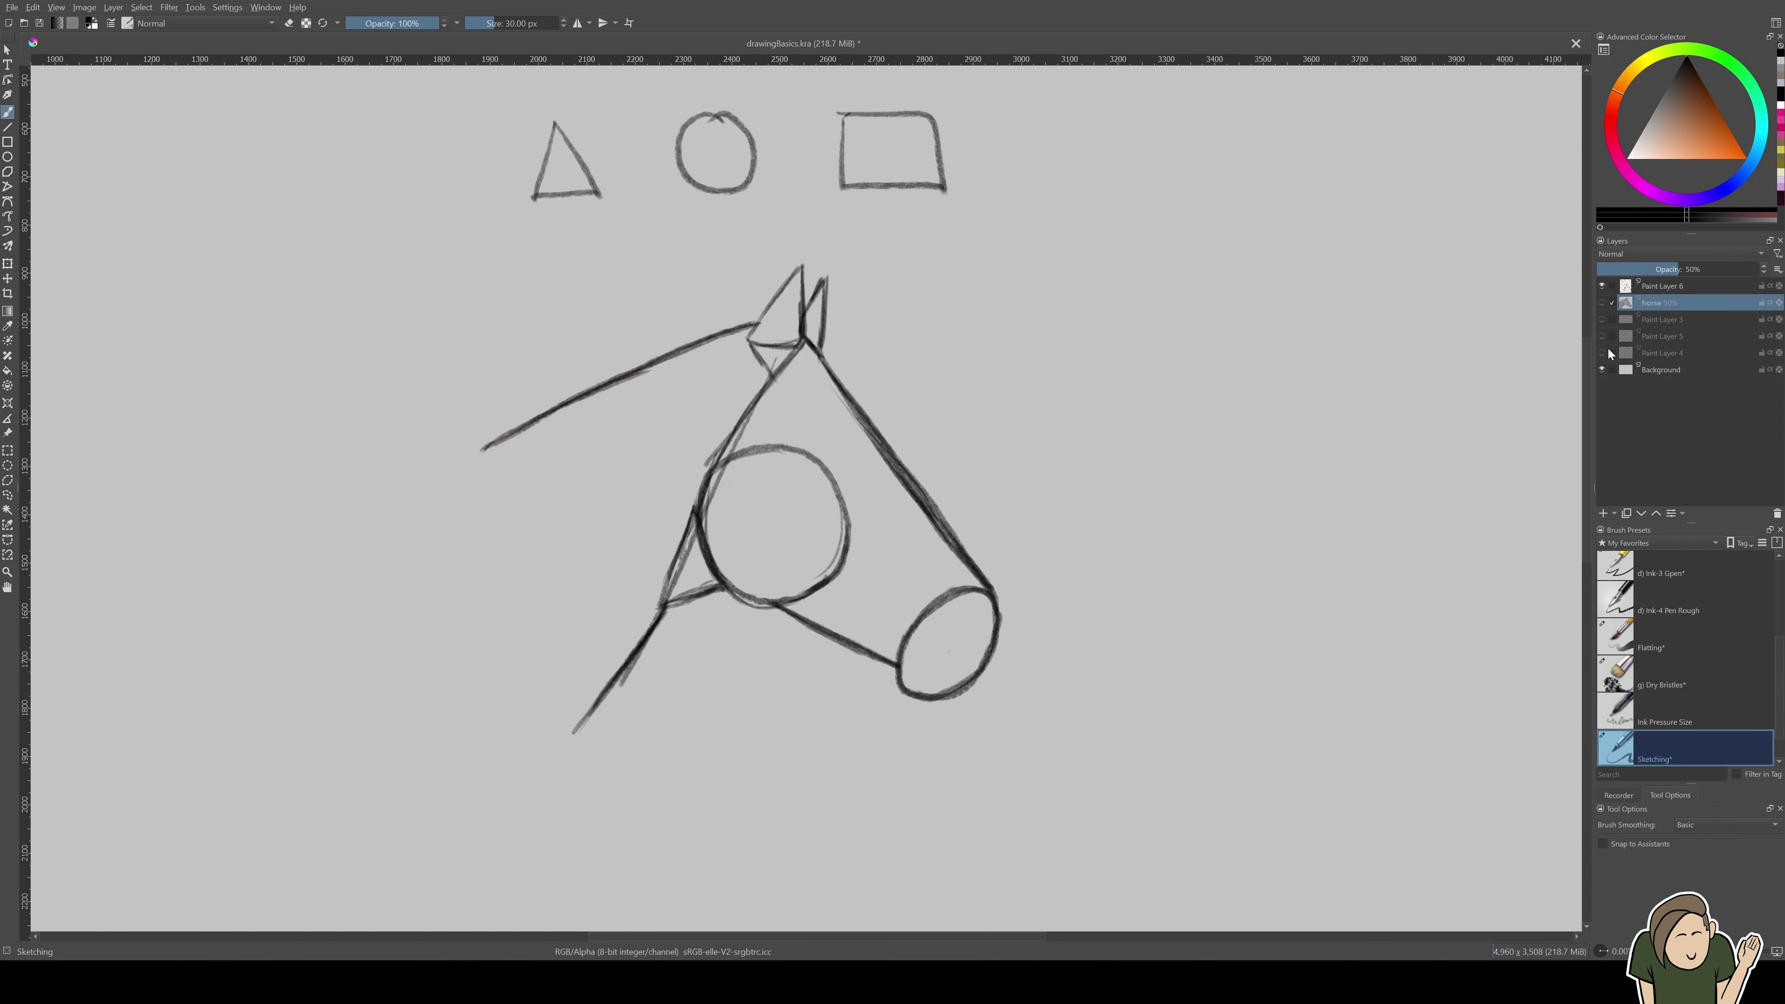
pyautogui.click(1662, 286)
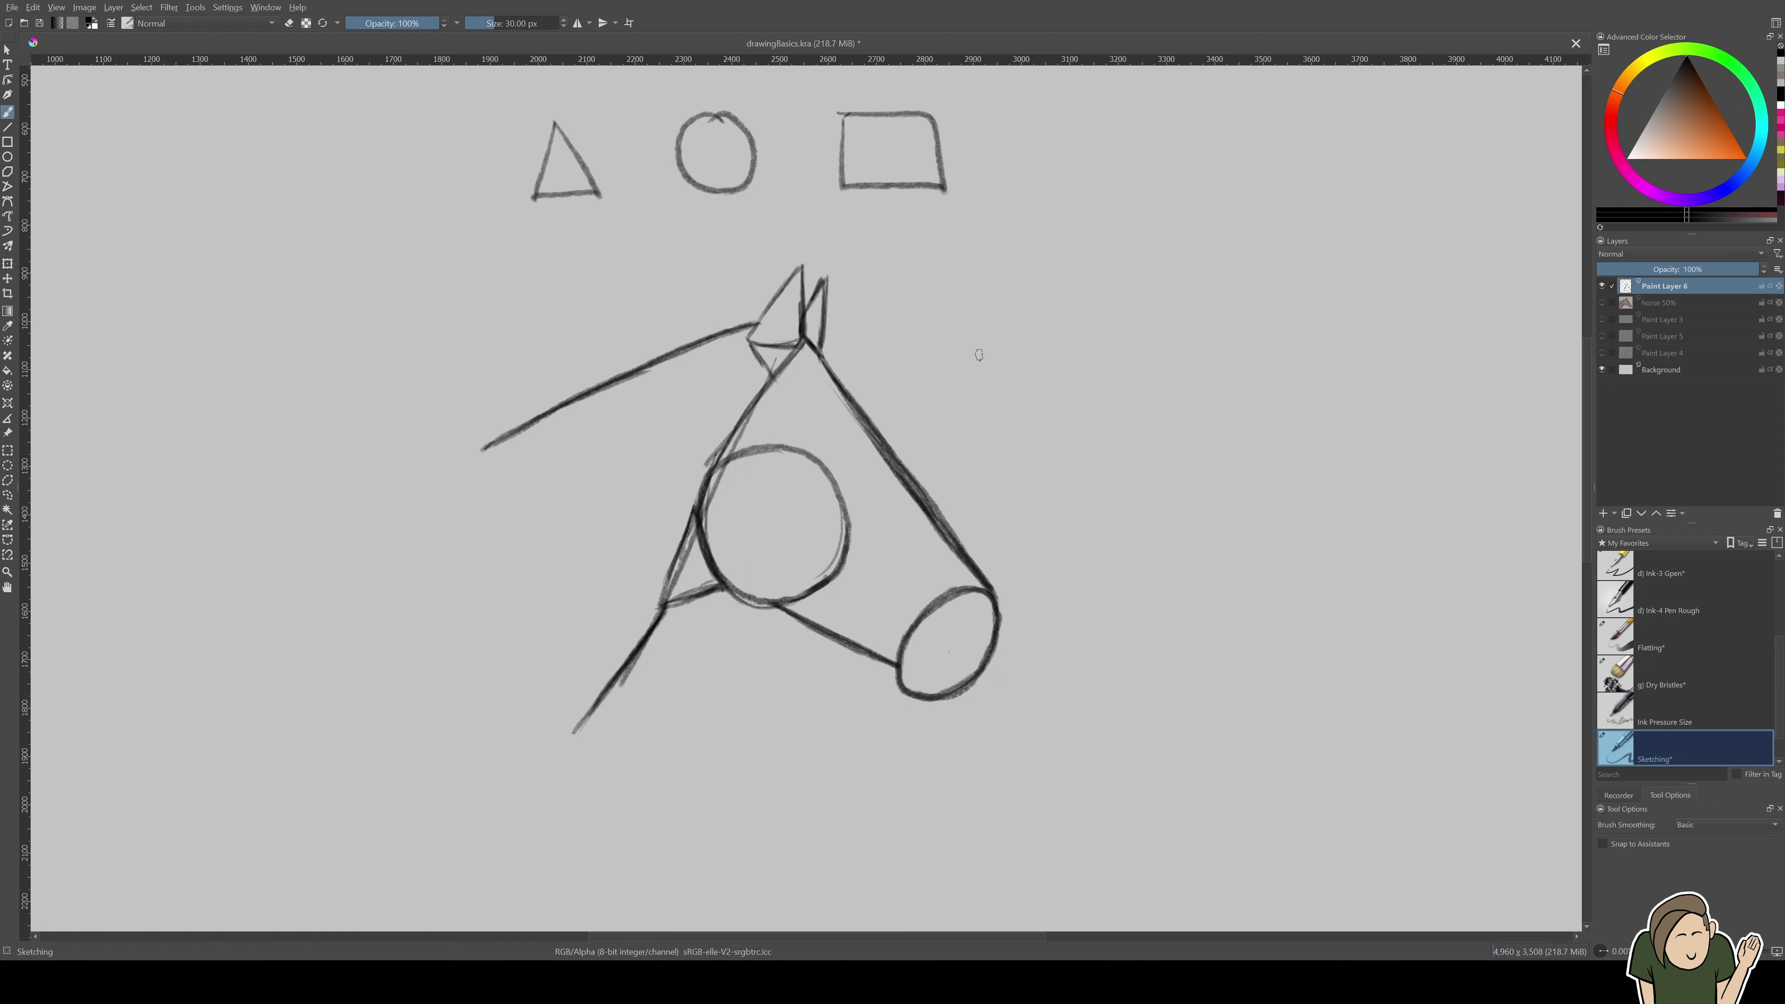
# Draw a curved arrow pointing at the horse's face and handwrite the label "HORSE!" above it
pyautogui.moveTo(982, 304)
pyautogui.mouseDown()
pyautogui.moveTo(911, 402)
pyautogui.moveTo(937, 436)
pyautogui.mouseUp()
pyautogui.moveTo(946, 247)
pyautogui.mouseDown()
pyautogui.moveTo(959, 294)
pyautogui.moveTo(984, 291)
pyautogui.mouseUp()
pyautogui.moveTo(956, 277); pyautogui.dragTo(991, 271)
pyautogui.moveTo(998, 257); pyautogui.dragTo(1064, 266)
pyautogui.moveTo(1076, 232); pyautogui.dragTo(1108, 262)
pyautogui.moveTo(1079, 251); pyautogui.dragTo(1097, 250)
pyautogui.moveTo(1076, 233); pyautogui.dragTo(1116, 243)
pyautogui.click(1126, 265)
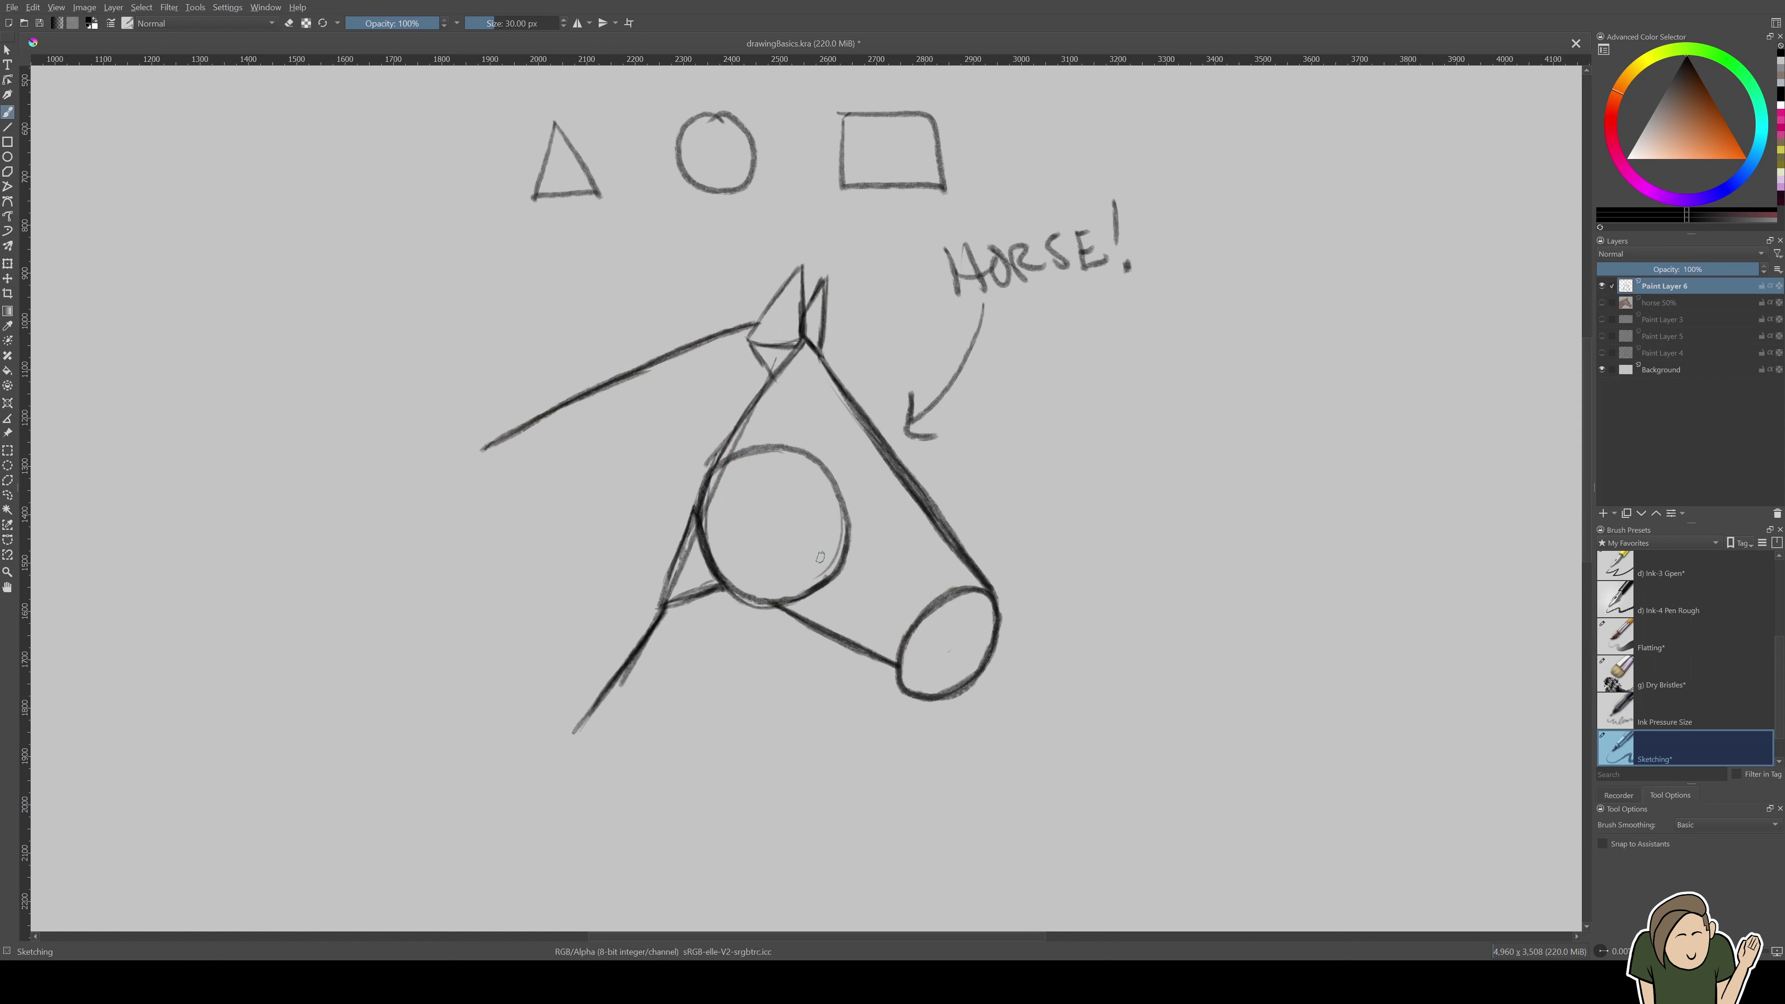
# Undo the "HORSE!" label and its arrow, and show the horse photo layer again
pyautogui.hotkey('ctrl', 'z')
pyautogui.hotkey('ctrl', 'z')
pyautogui.hotkey('ctrl', 'z')
pyautogui.hotkey('ctrl', 'z')
pyautogui.hotkey('ctrl', 'z')
pyautogui.hotkey('ctrl', 'z')
pyautogui.hotkey('ctrl', 'z')
pyautogui.hotkey('ctrl', 'z')
pyautogui.hotkey('ctrl', 'z')
pyautogui.hotkey('ctrl', 'z')
pyautogui.hotkey('ctrl', 'z')
pyautogui.hotkey('ctrl', 'z')
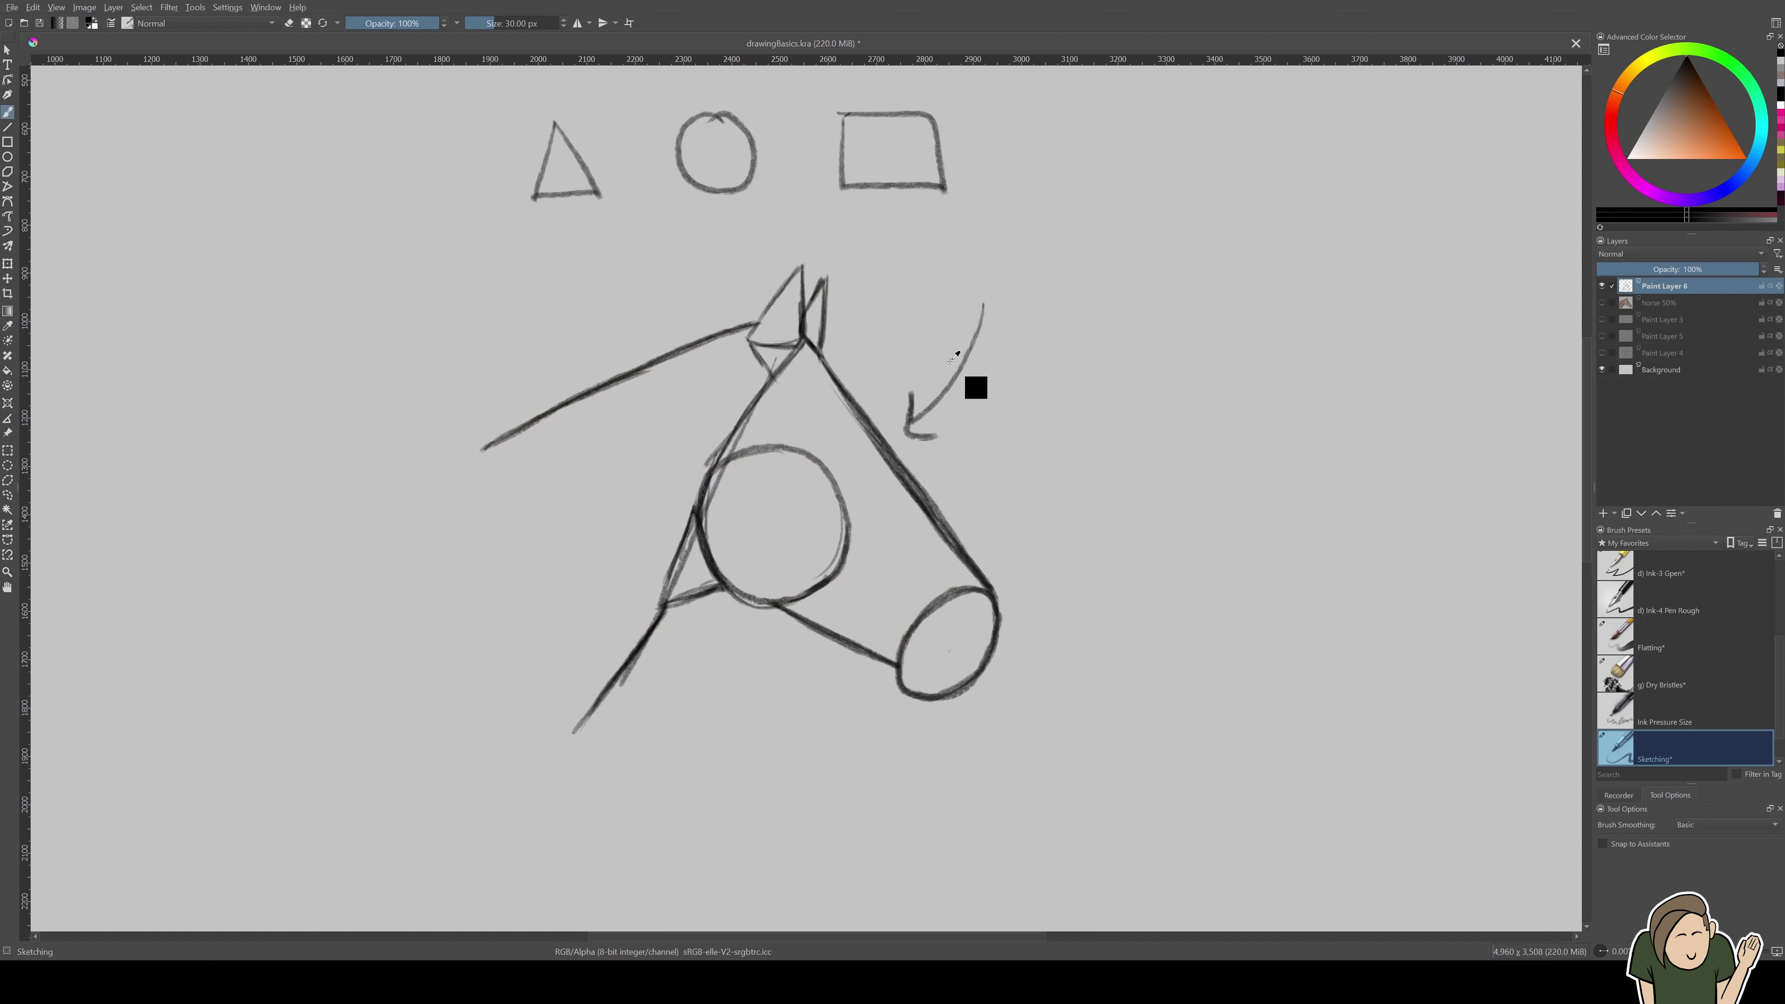
pyautogui.hotkey('ctrl', 'z')
pyautogui.hotkey('ctrl', 'z')
pyautogui.click(1602, 302)
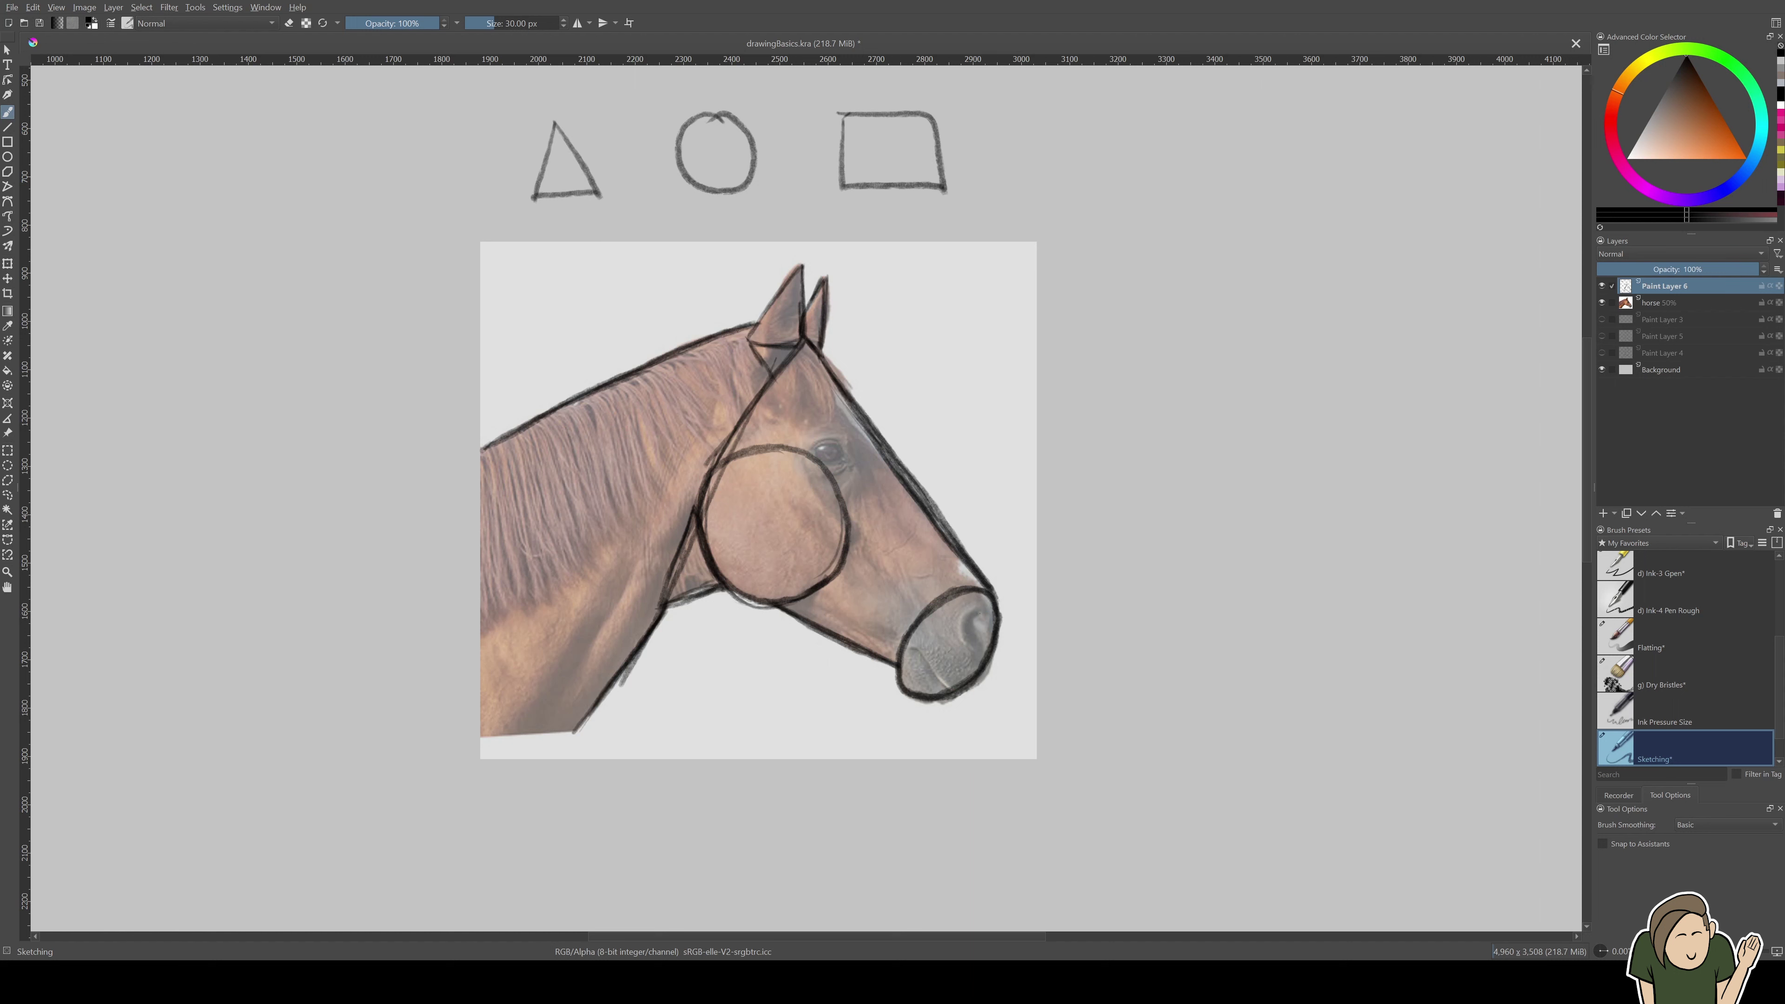
# Outline the nostril and eye on the photo and add plane lines between the cheek circle and the muzzle
pyautogui.moveTo(965, 619)
pyautogui.mouseDown()
pyautogui.moveTo(978, 645)
pyautogui.moveTo(968, 618)
pyautogui.mouseUp()
pyautogui.moveTo(815, 451); pyautogui.dragTo(835, 468)
pyautogui.moveTo(805, 600); pyautogui.dragTo(897, 636)
pyautogui.moveTo(852, 547)
pyautogui.mouseDown()
pyautogui.moveTo(923, 613)
pyautogui.moveTo(829, 610)
pyautogui.moveTo(906, 638)
pyautogui.mouseUp()
pyautogui.moveTo(851, 550); pyautogui.dragTo(916, 617)
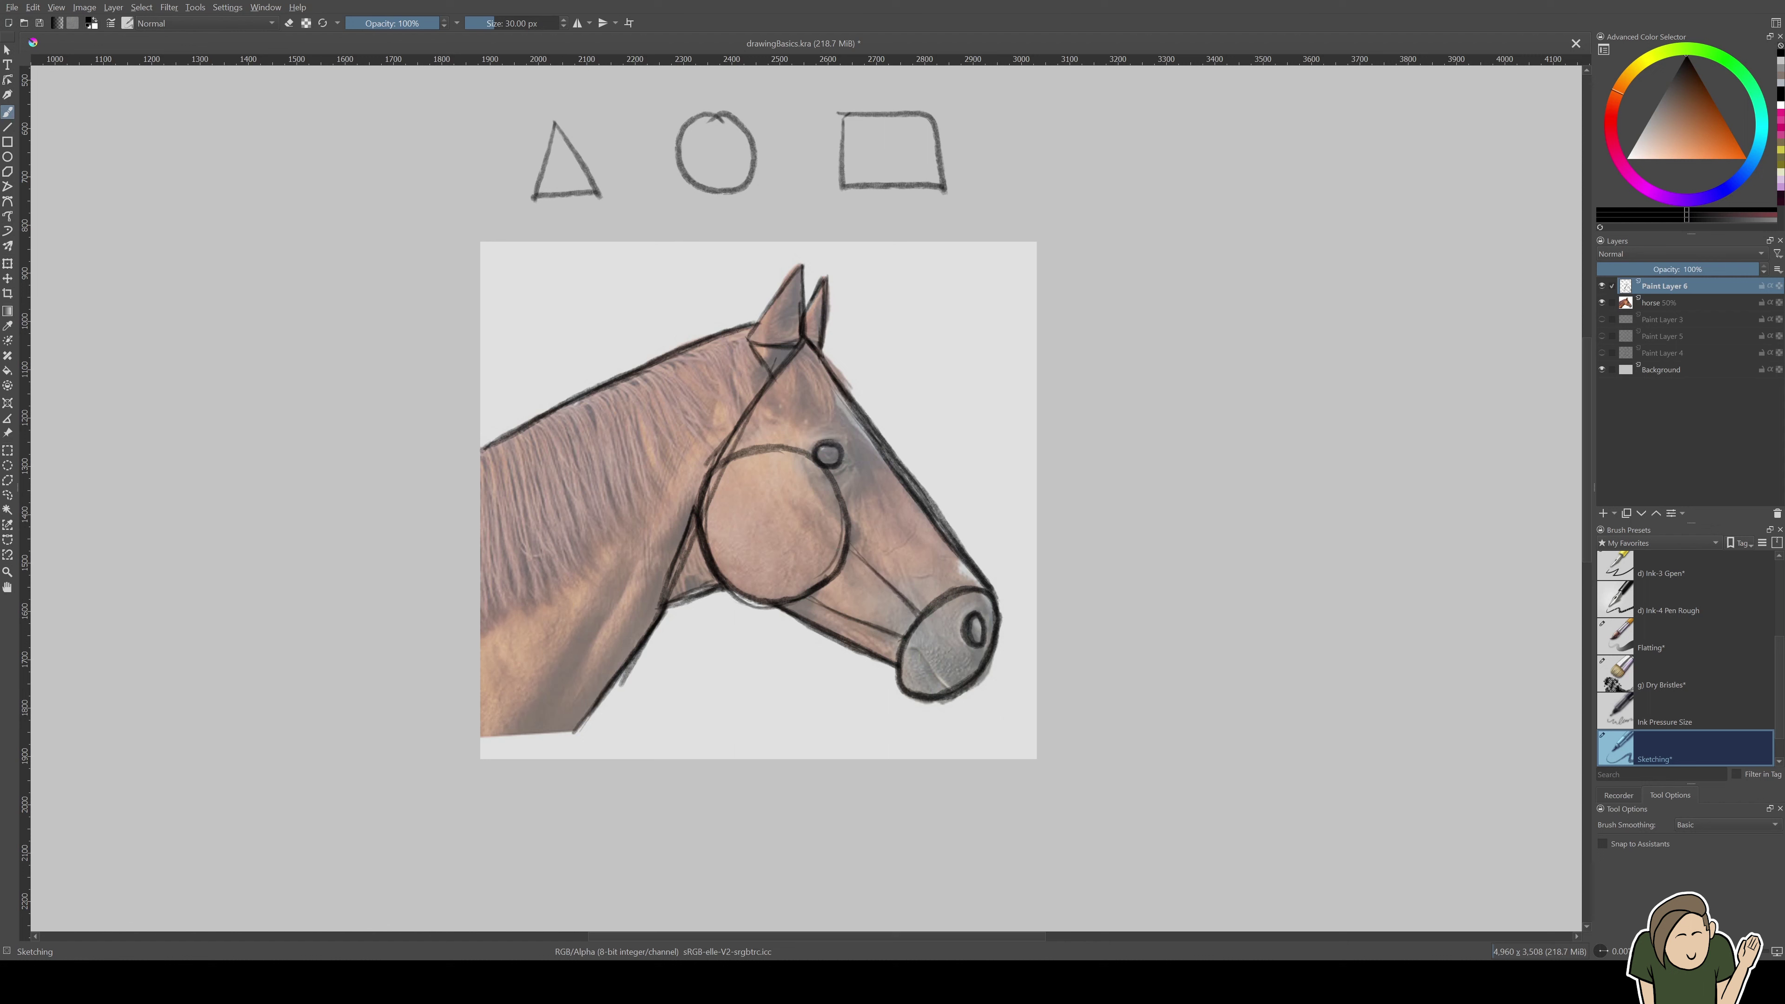
pyautogui.moveTo(819, 582); pyautogui.dragTo(848, 547)
pyautogui.moveTo(826, 615); pyautogui.dragTo(874, 630)
# Undo the nostril, eye and cheek-to-muzzle detail strokes
pyautogui.hotkey('ctrl', 'z')
pyautogui.hotkey('ctrl', 'z')
pyautogui.hotkey('ctrl', 'z')
pyautogui.hotkey('ctrl', 'z')
pyautogui.hotkey('ctrl', 'z')
pyautogui.hotkey('ctrl', 'z')
pyautogui.hotkey('ctrl', 'z')
pyautogui.hotkey('ctrl', 'z')
pyautogui.hotkey('ctrl', 'z')
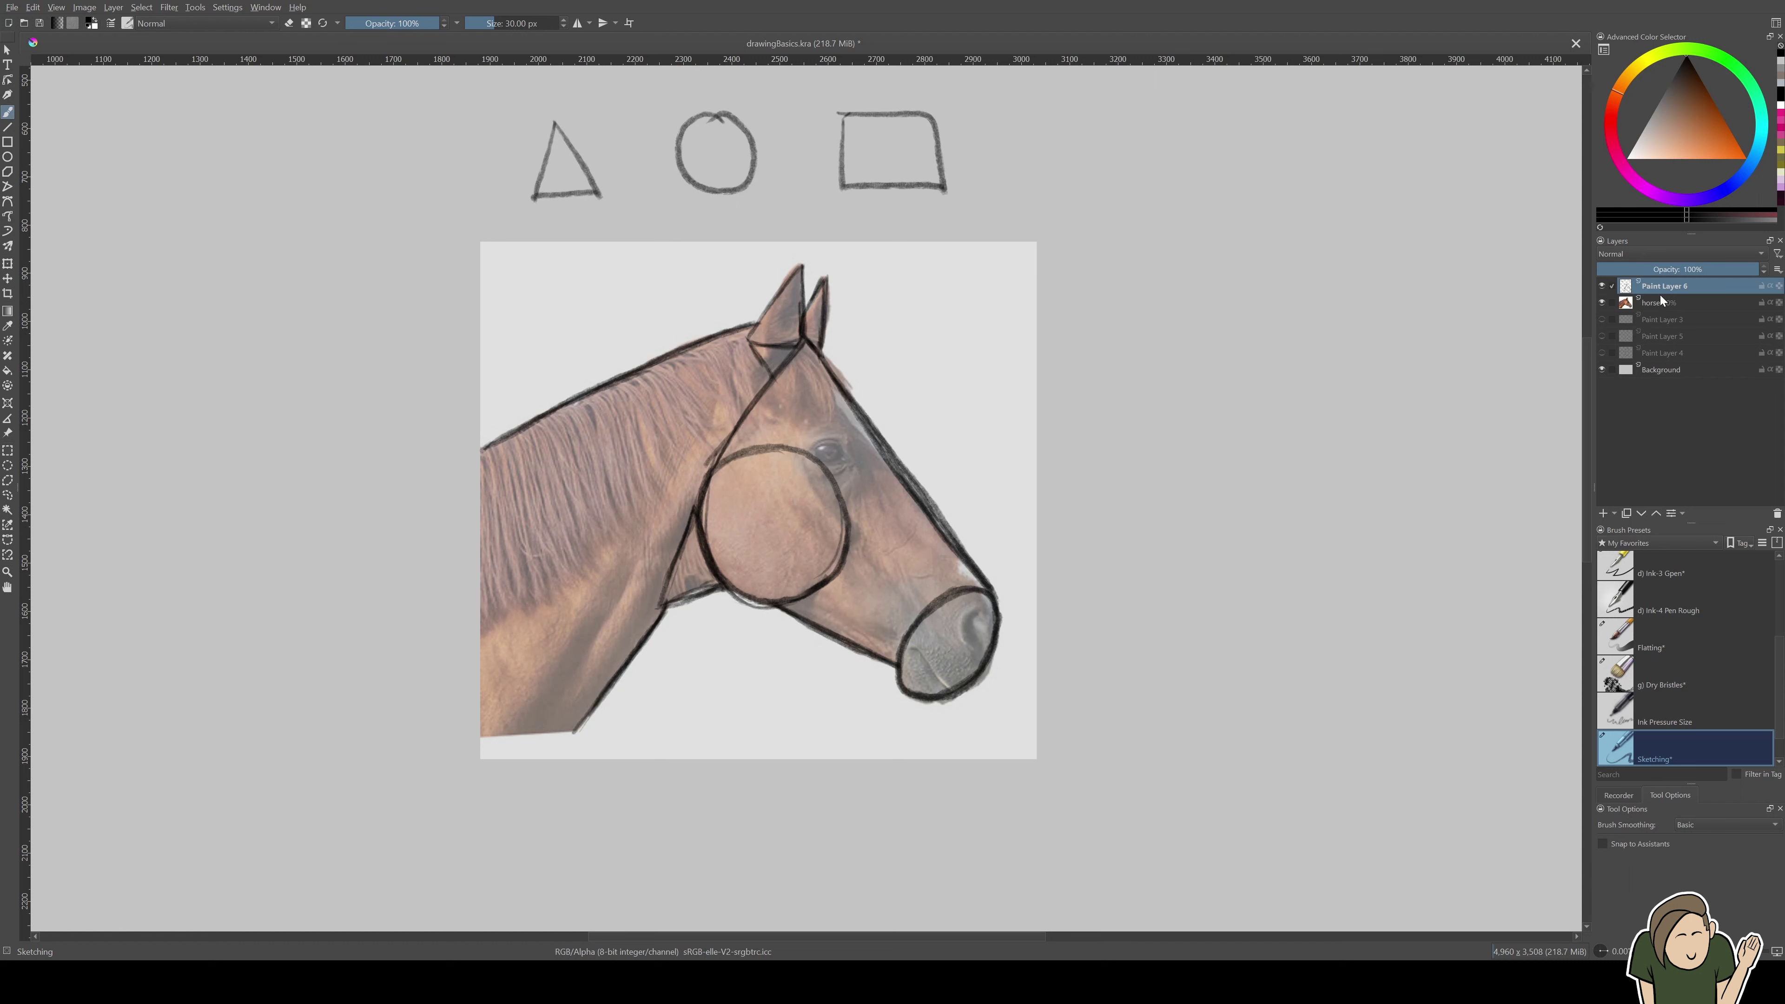
# Duplicate Paint Layer 6 and remove the triangle, circle and rectangle samples from the copy
pyautogui.press('Insert')
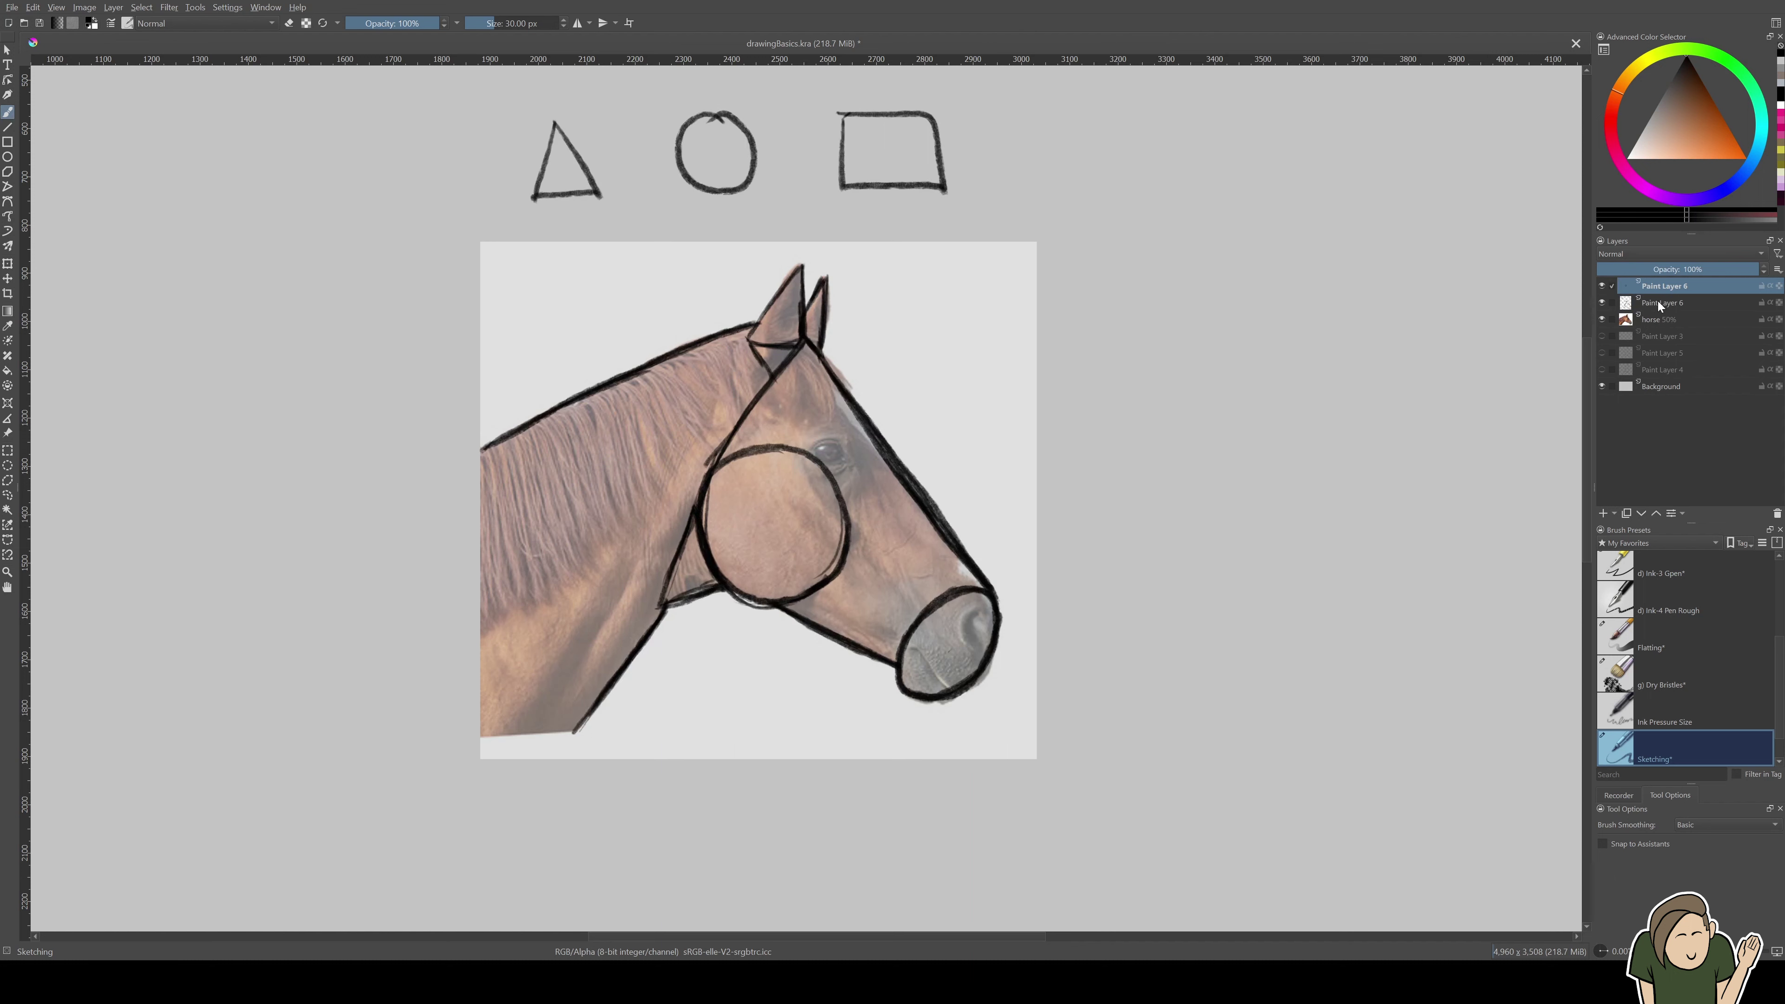
pyautogui.hotkey('ctrl', 'r')
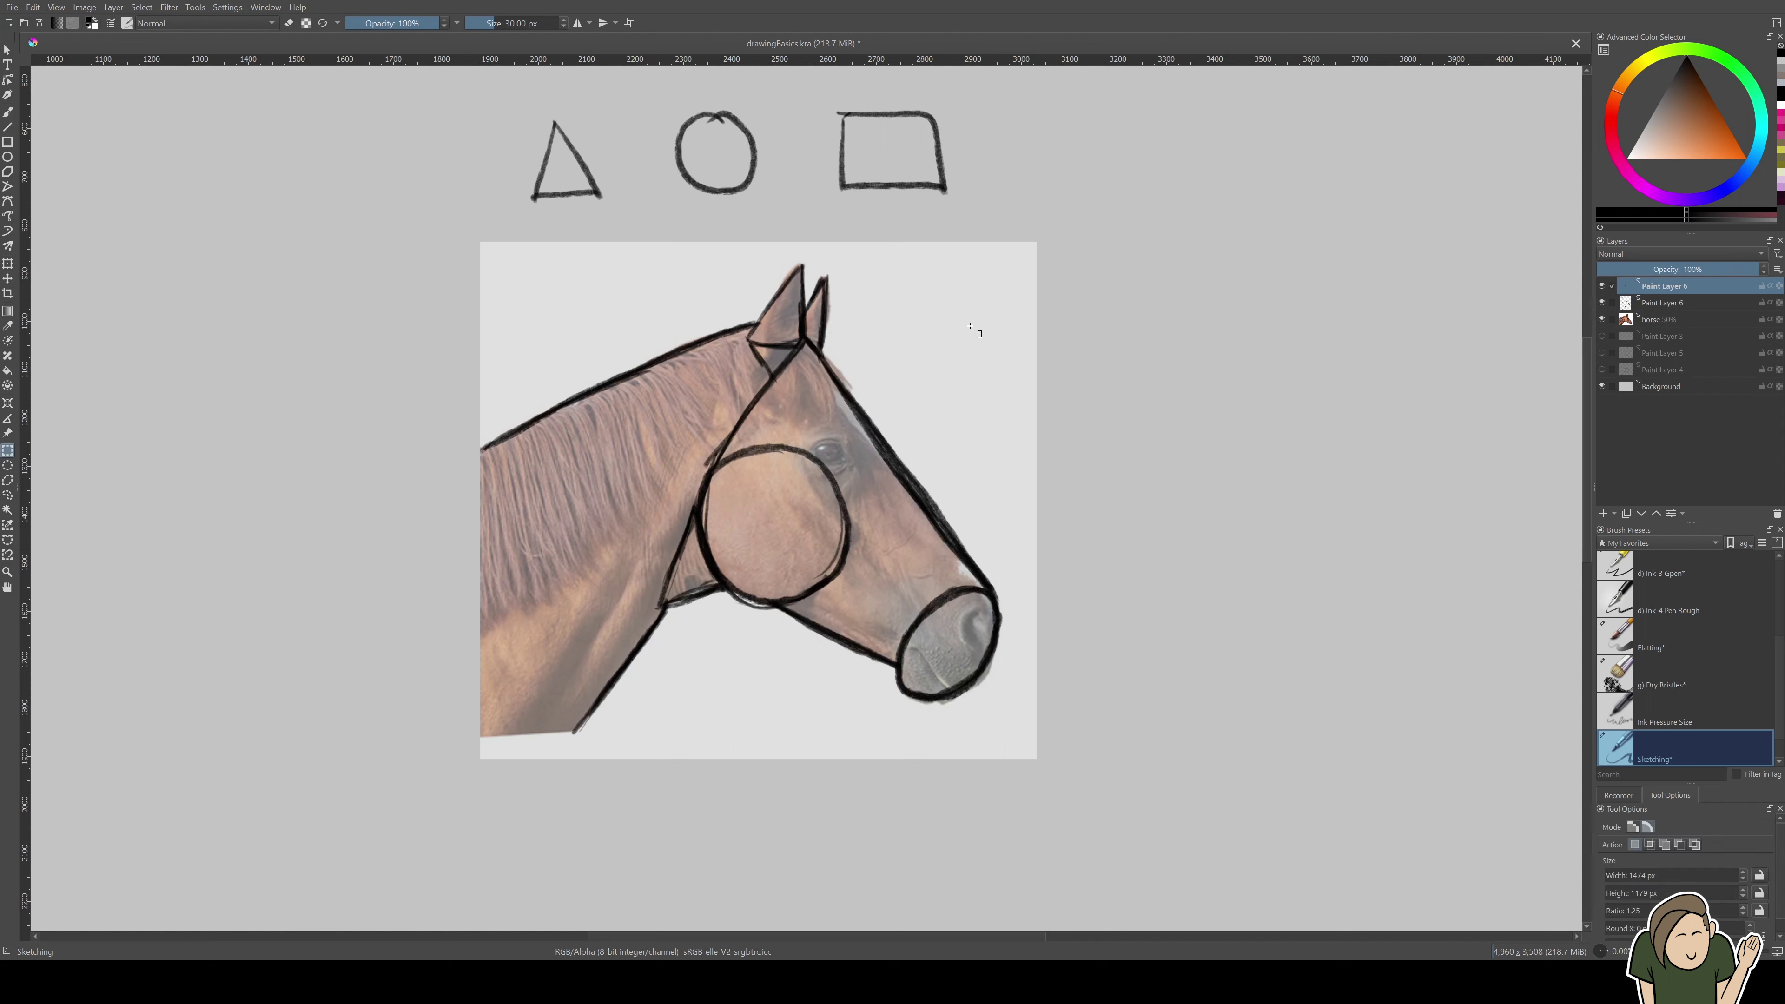
pyautogui.moveTo(489, 98); pyautogui.dragTo(1036, 227)
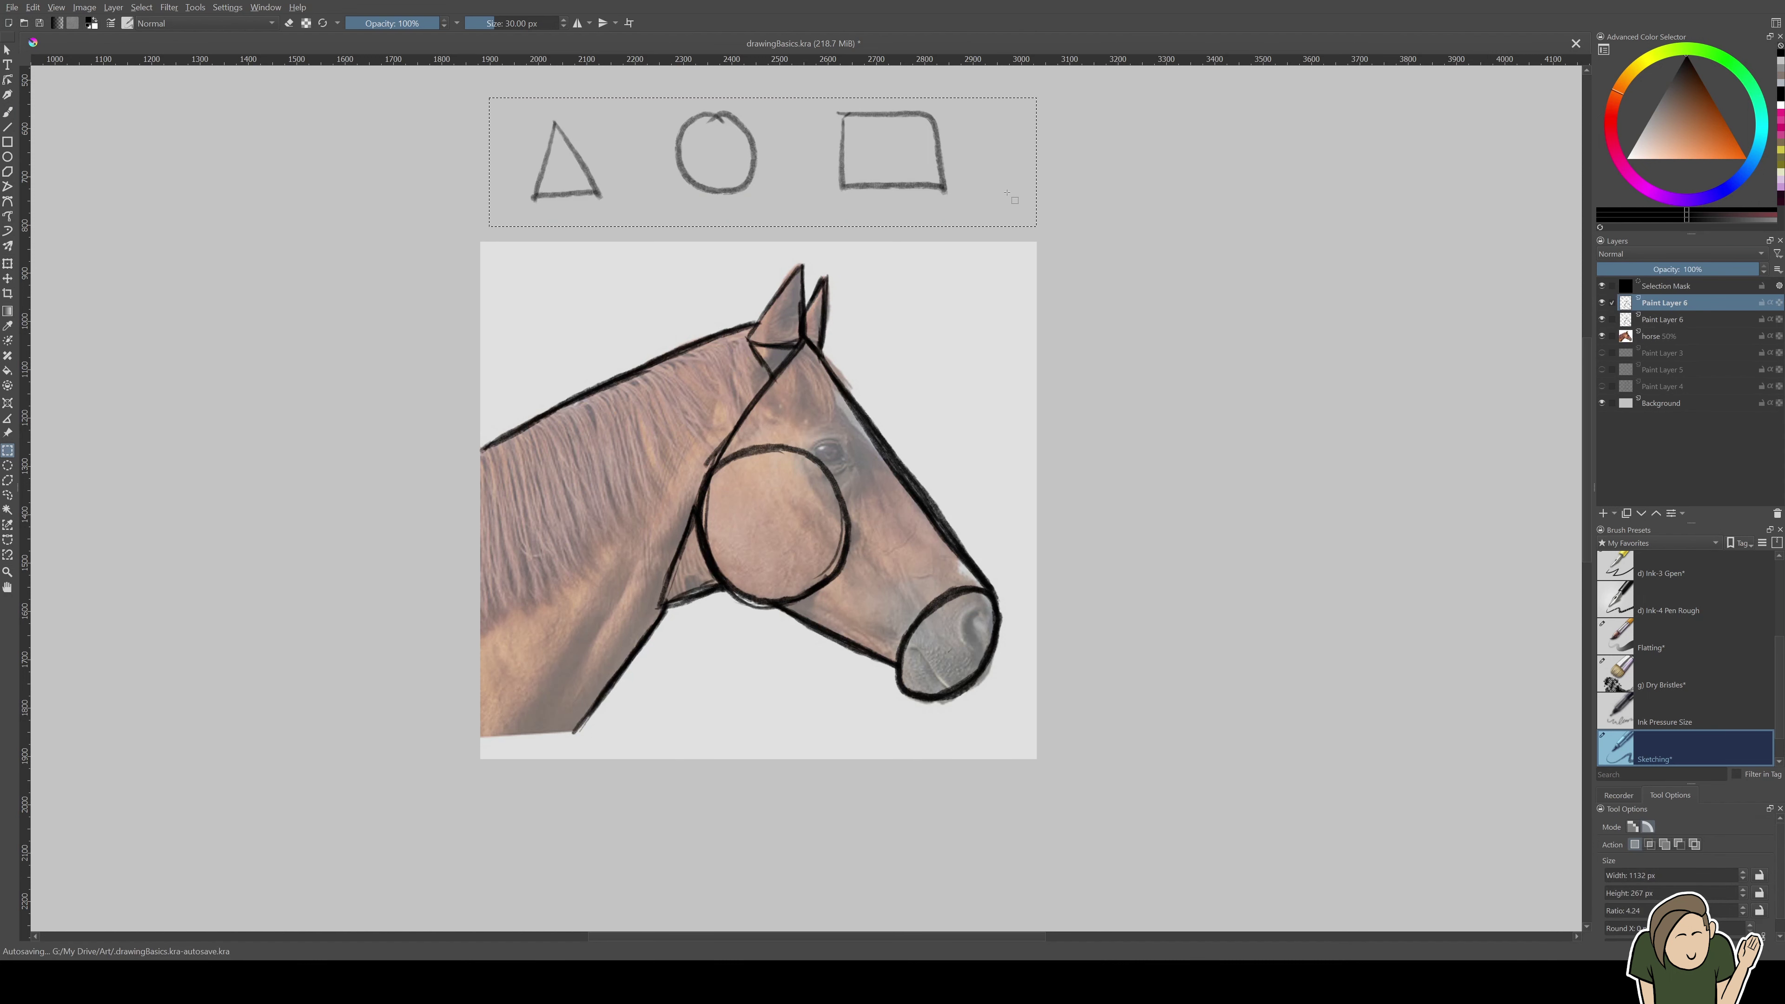
pyautogui.press('t')
pyautogui.hotkey('ctrl', 'shift', 'a')
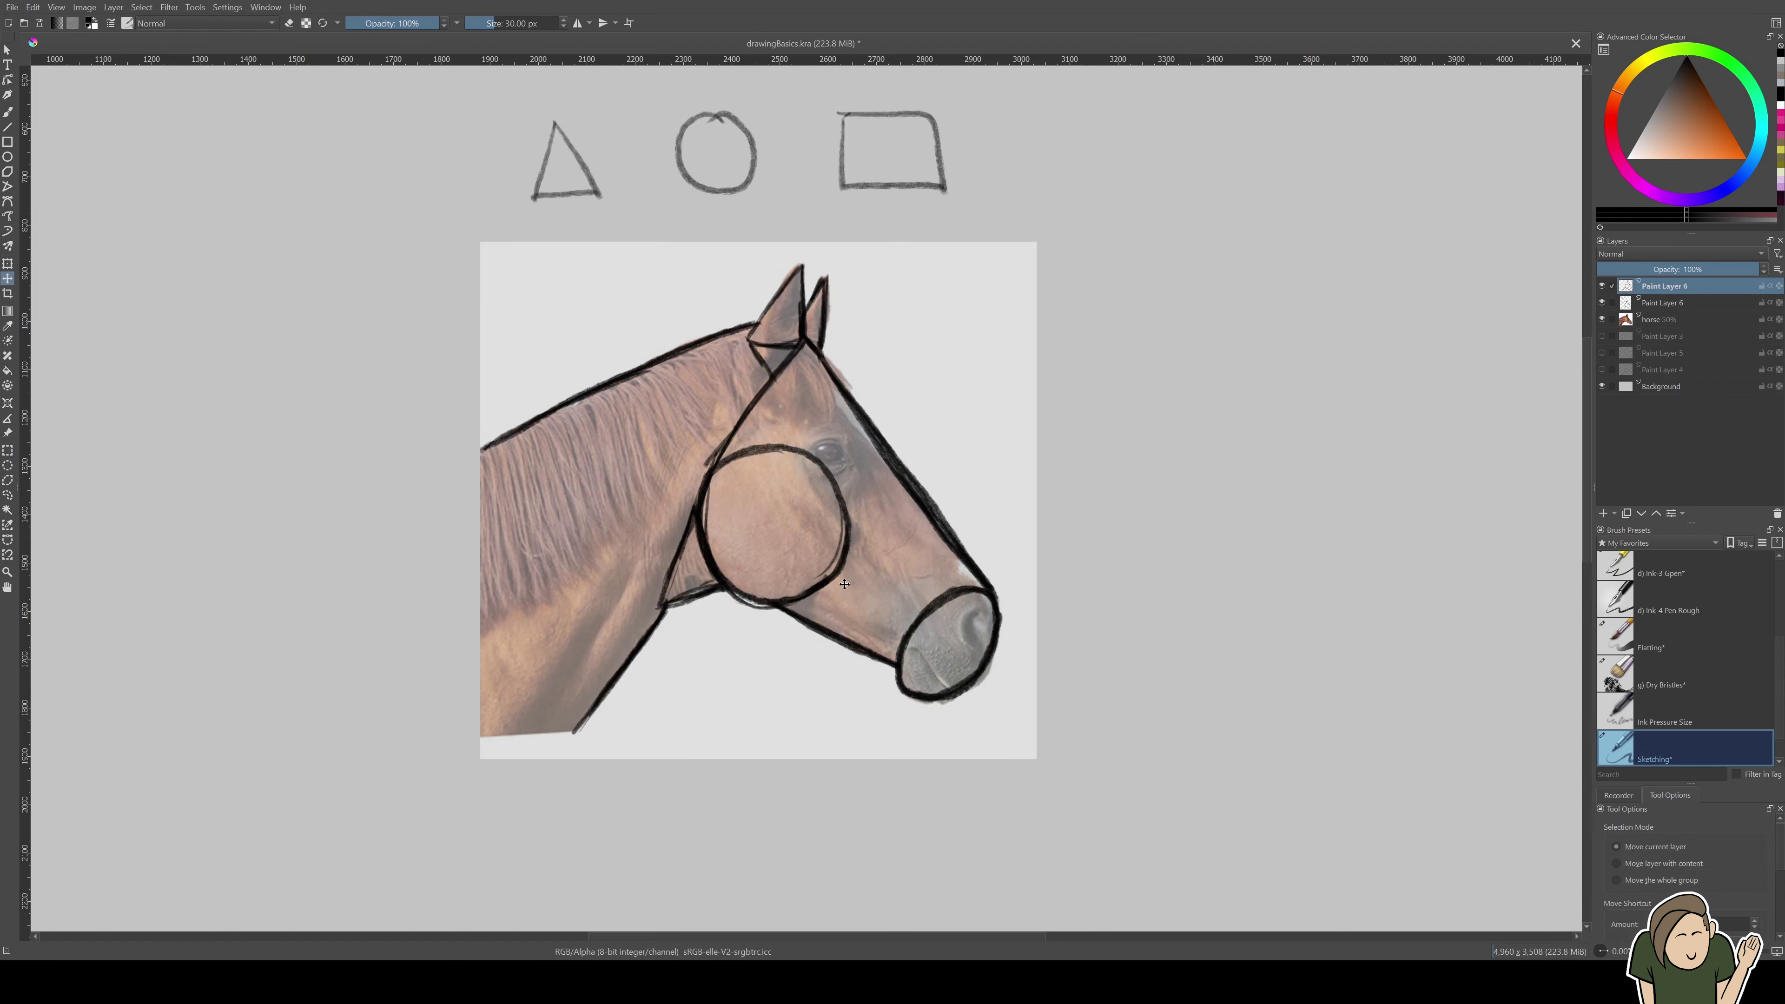
# Move the duplicated line construction off the photo so it stands beside it with a small gap
pyautogui.moveTo(848, 575); pyautogui.dragTo(1353, 545)
pyautogui.moveTo(1187, 778); pyautogui.dragTo(917, 814)
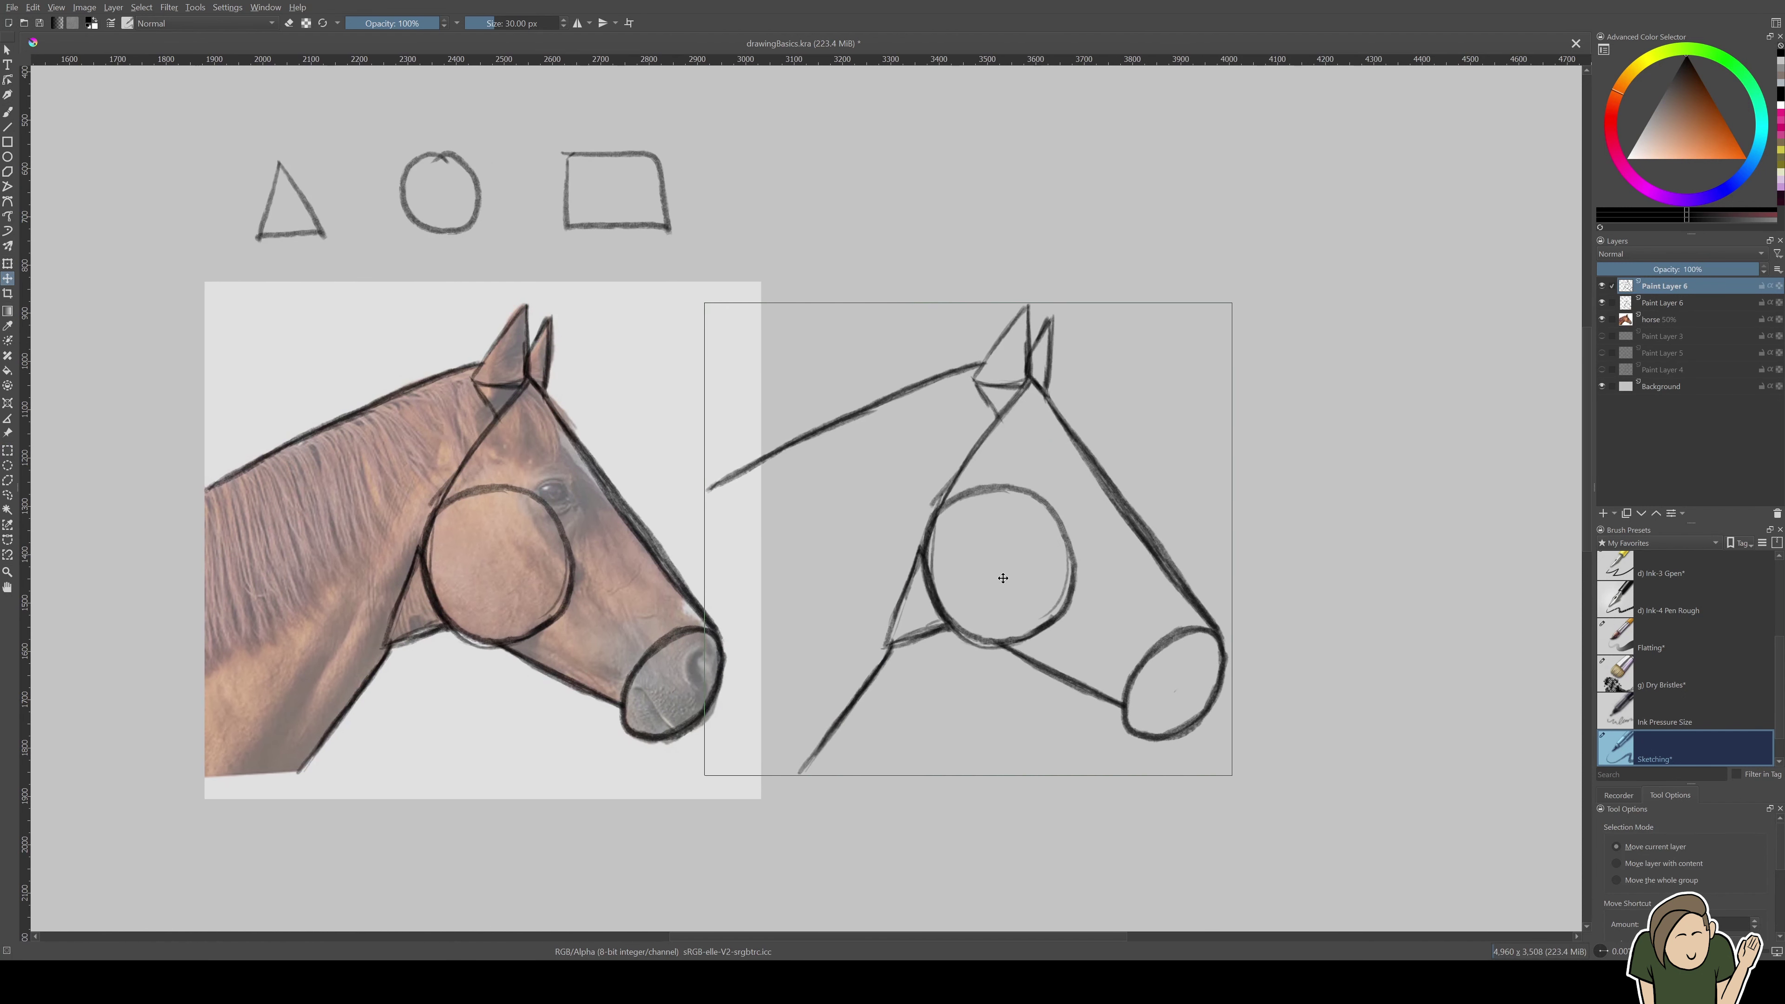
pyautogui.moveTo(1102, 576); pyautogui.dragTo(1177, 577)
pyautogui.moveTo(1083, 746); pyautogui.dragTo(935, 731)
pyautogui.moveTo(921, 617); pyautogui.dragTo(1007, 618)
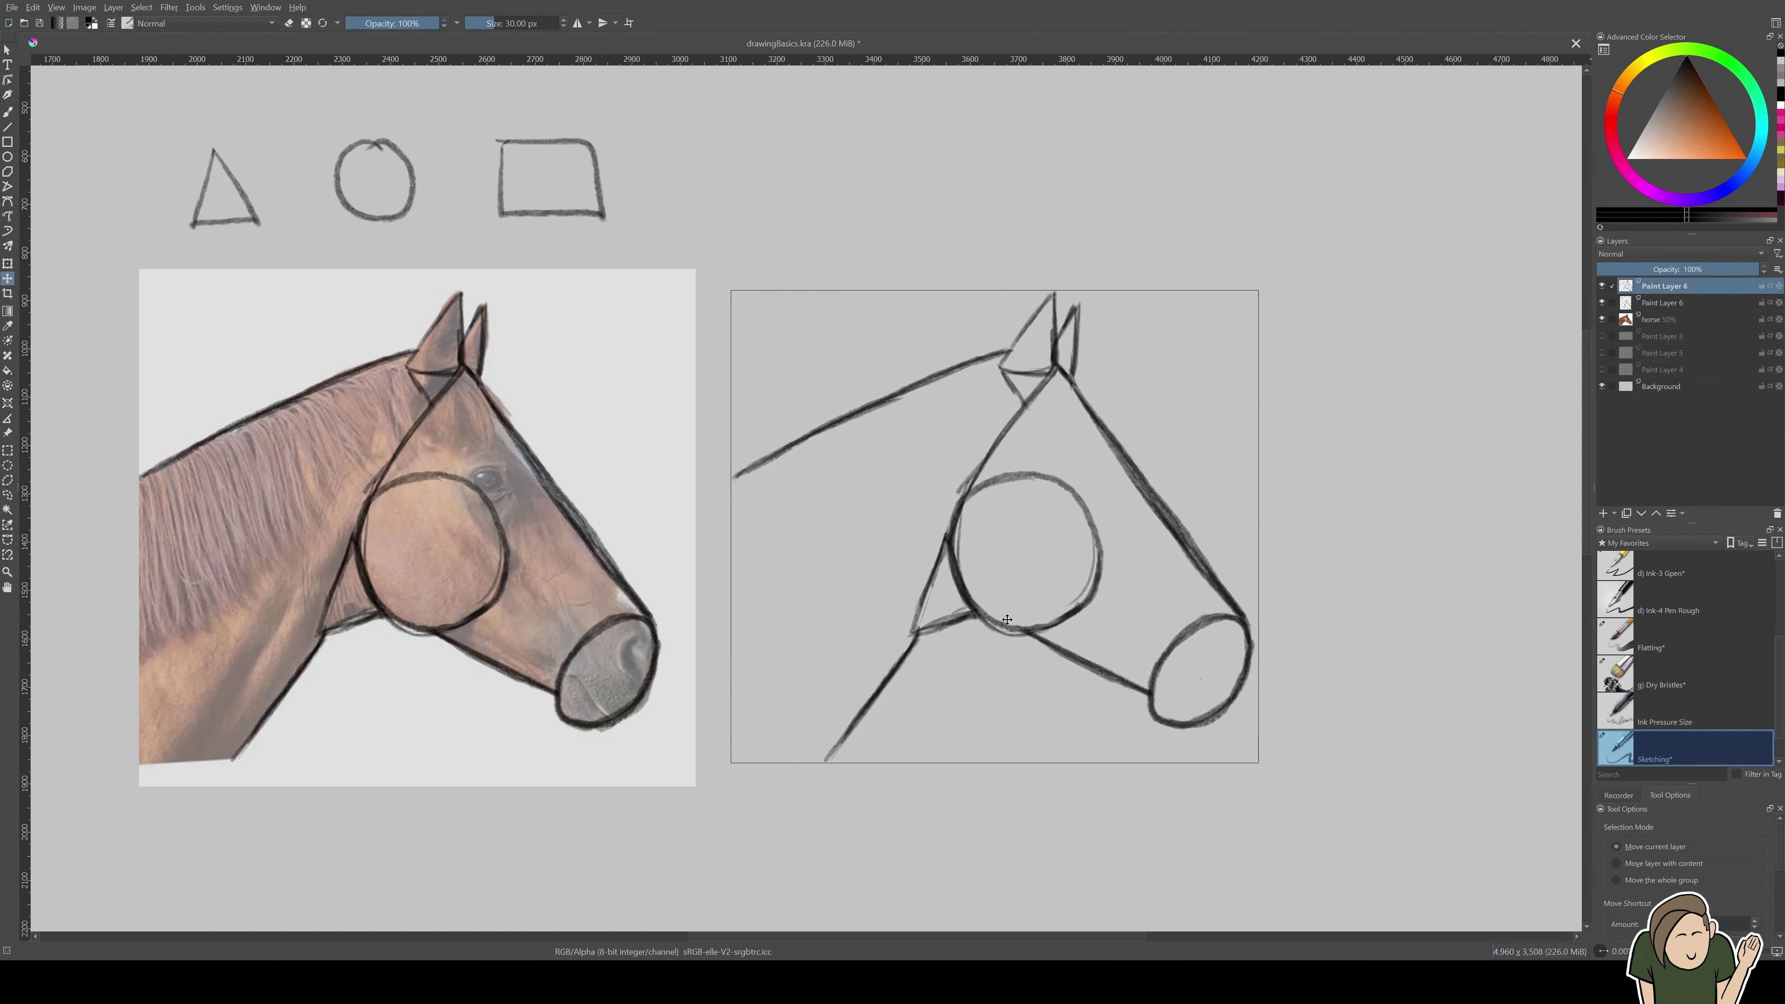
# Hide the original traced layer over the photo and make the separate copy of the construction active
pyautogui.click(1656, 304)
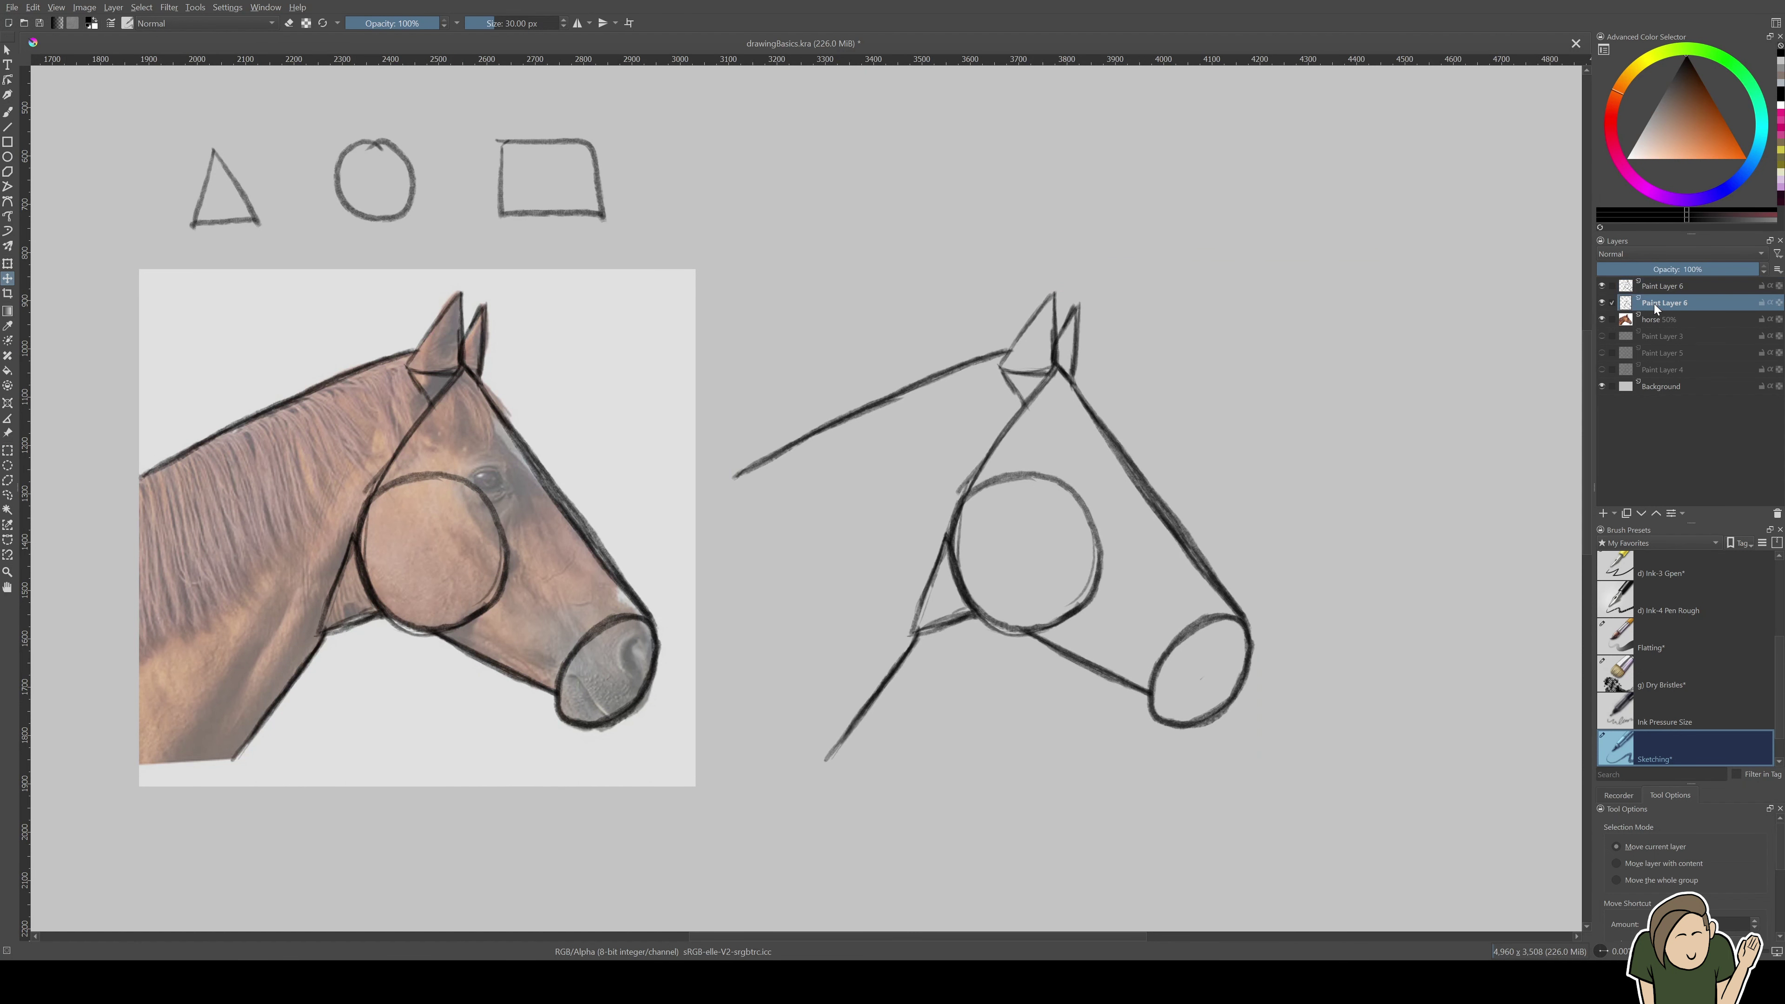
pyautogui.hotkey('ctrl', 'r')
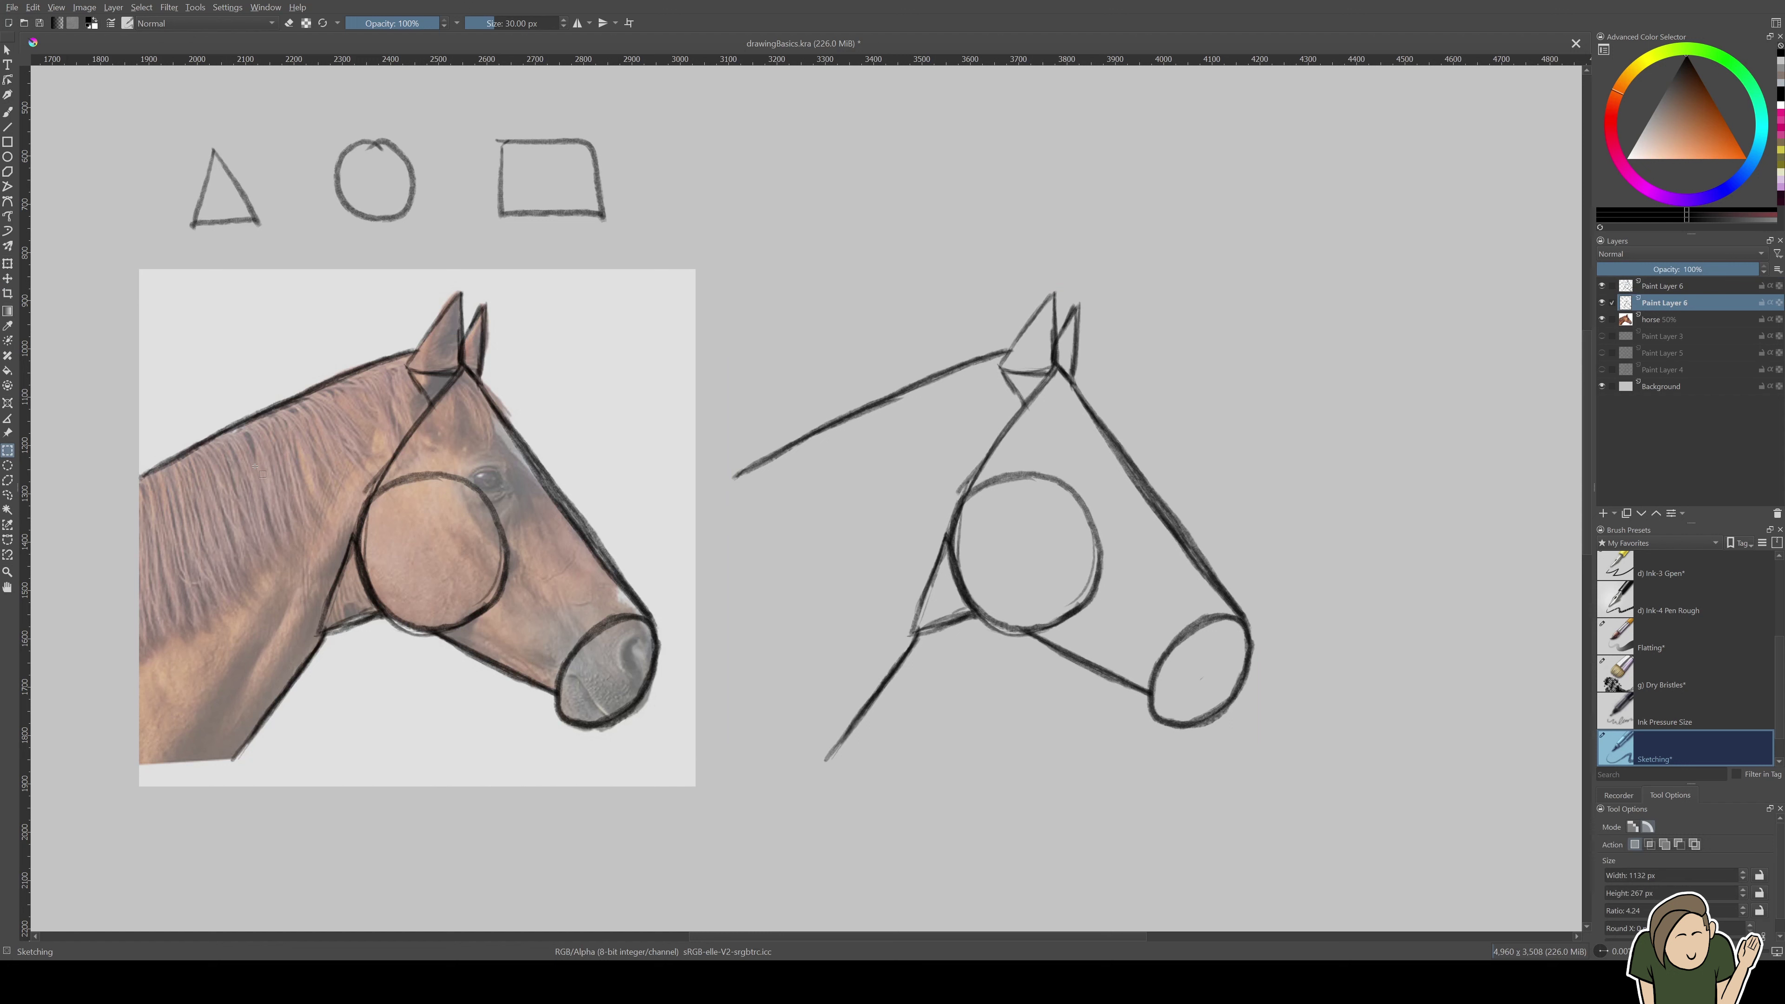
pyautogui.press('b')
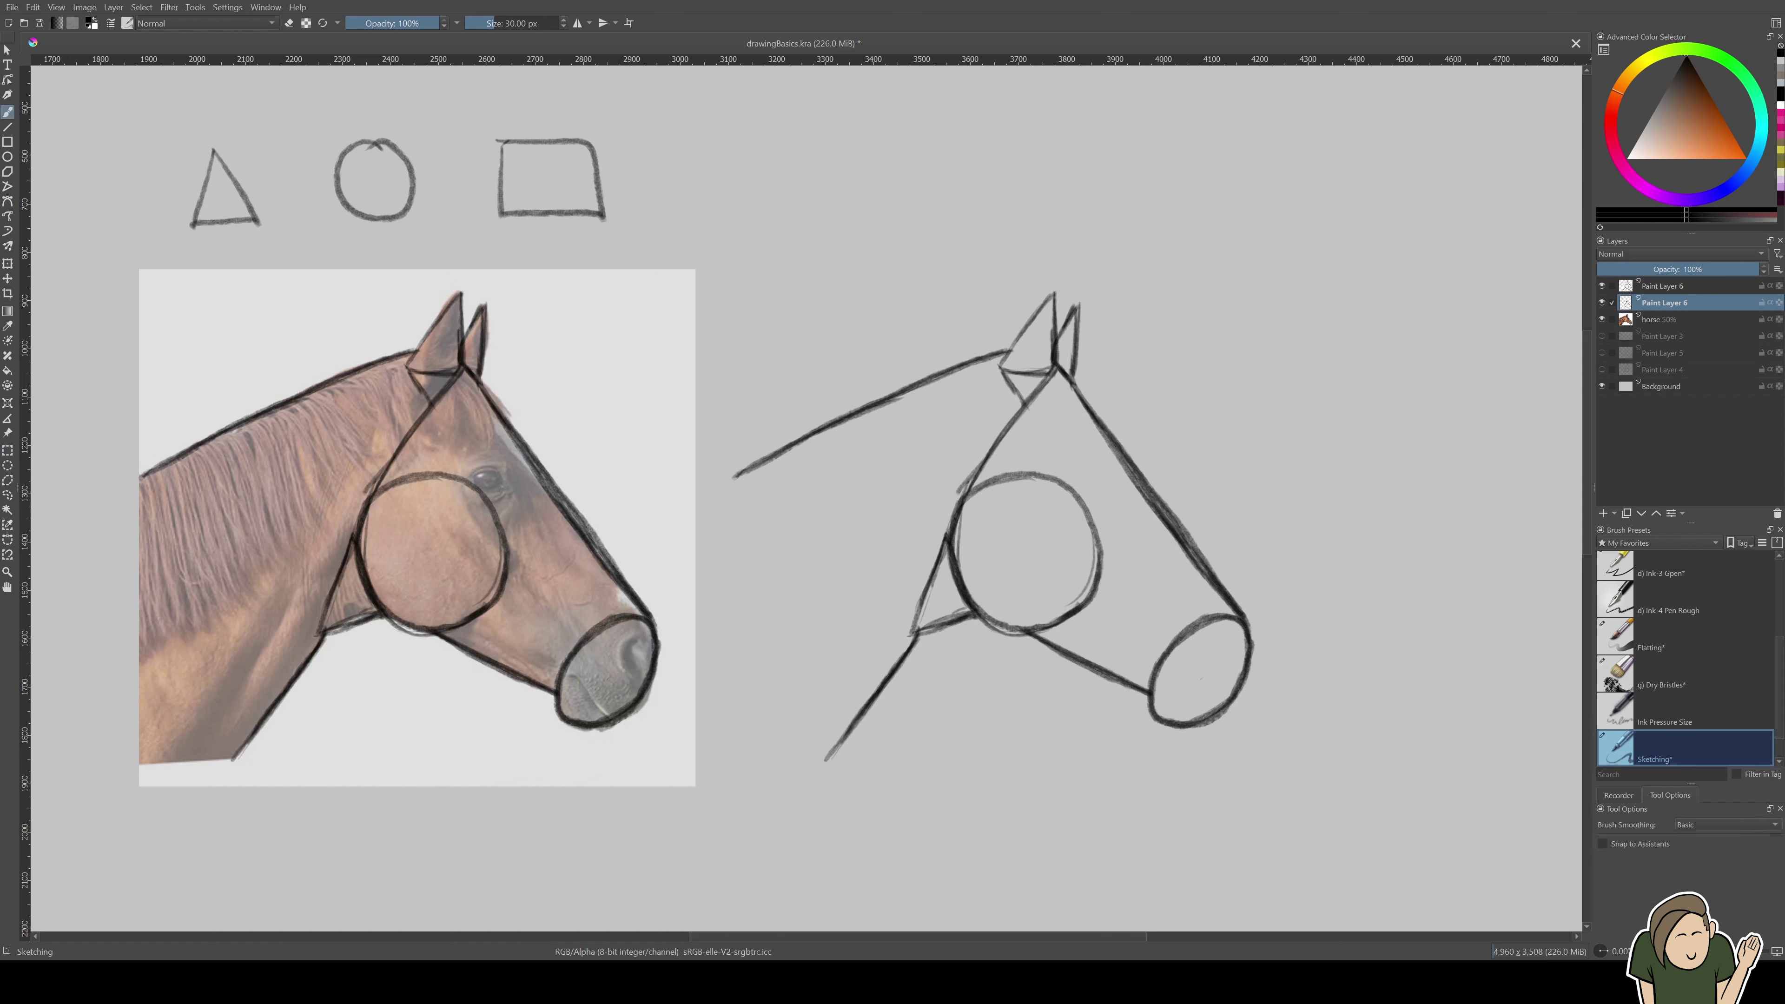
pyautogui.click(1601, 303)
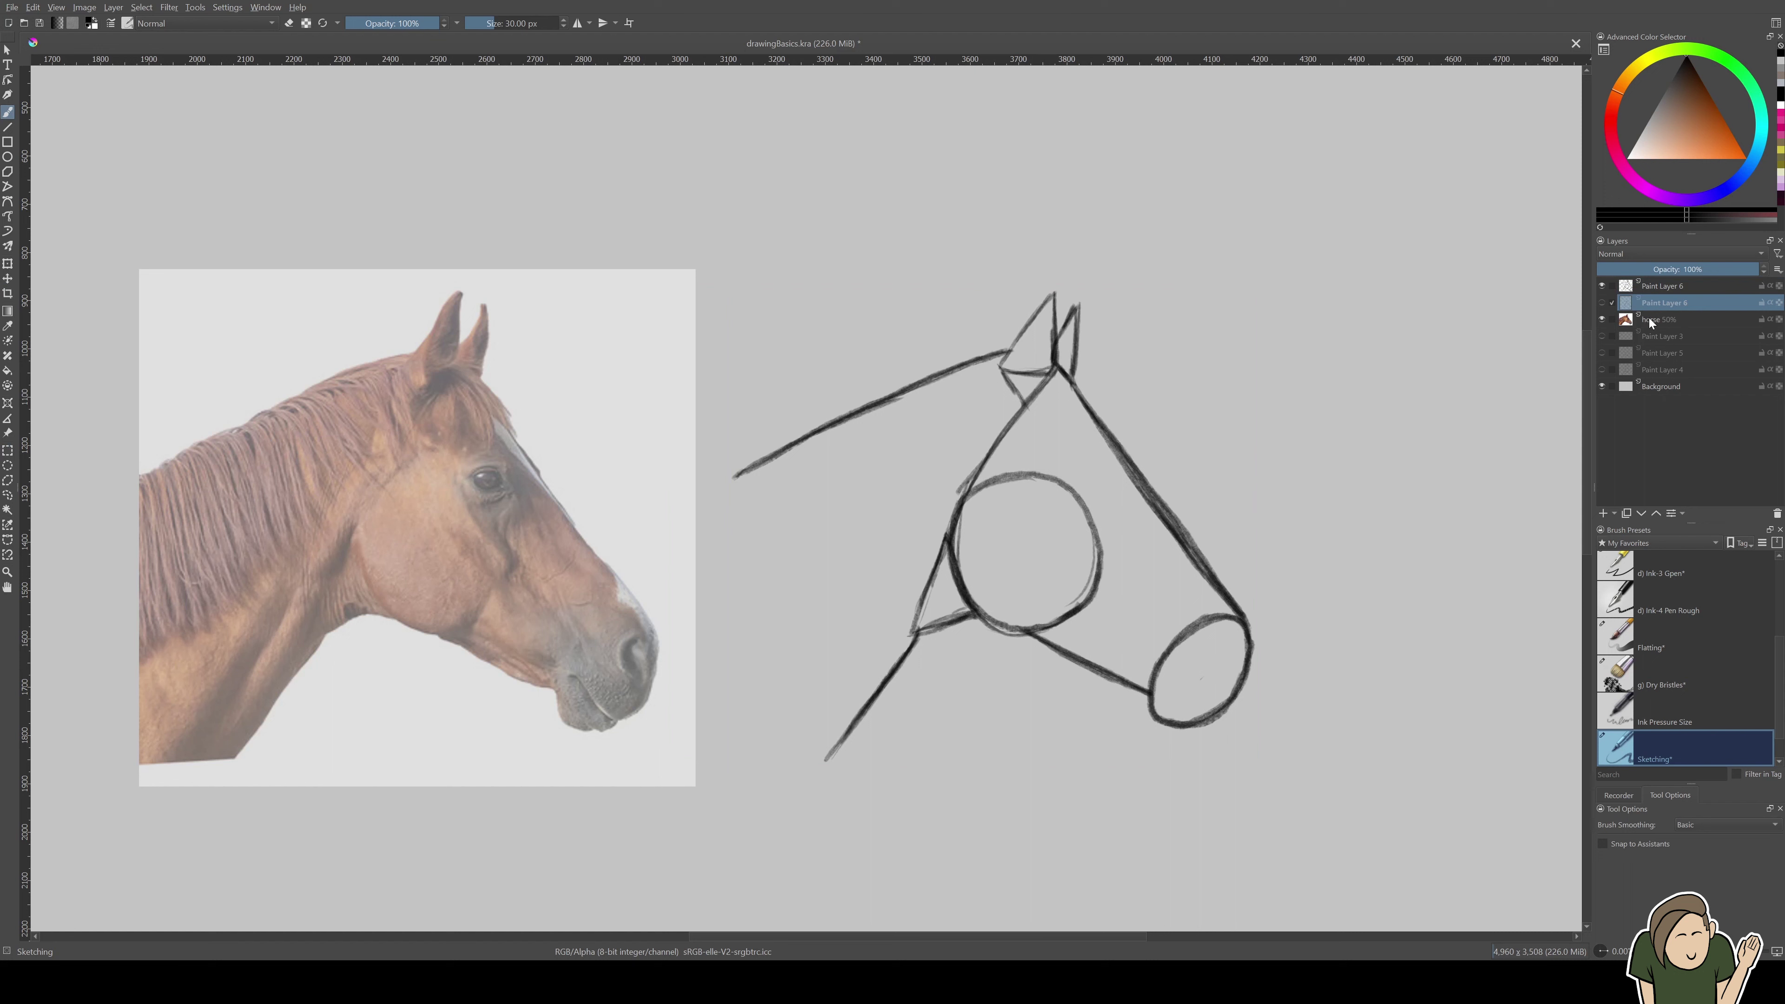
pyautogui.click(1652, 321)
pyautogui.click(1653, 288)
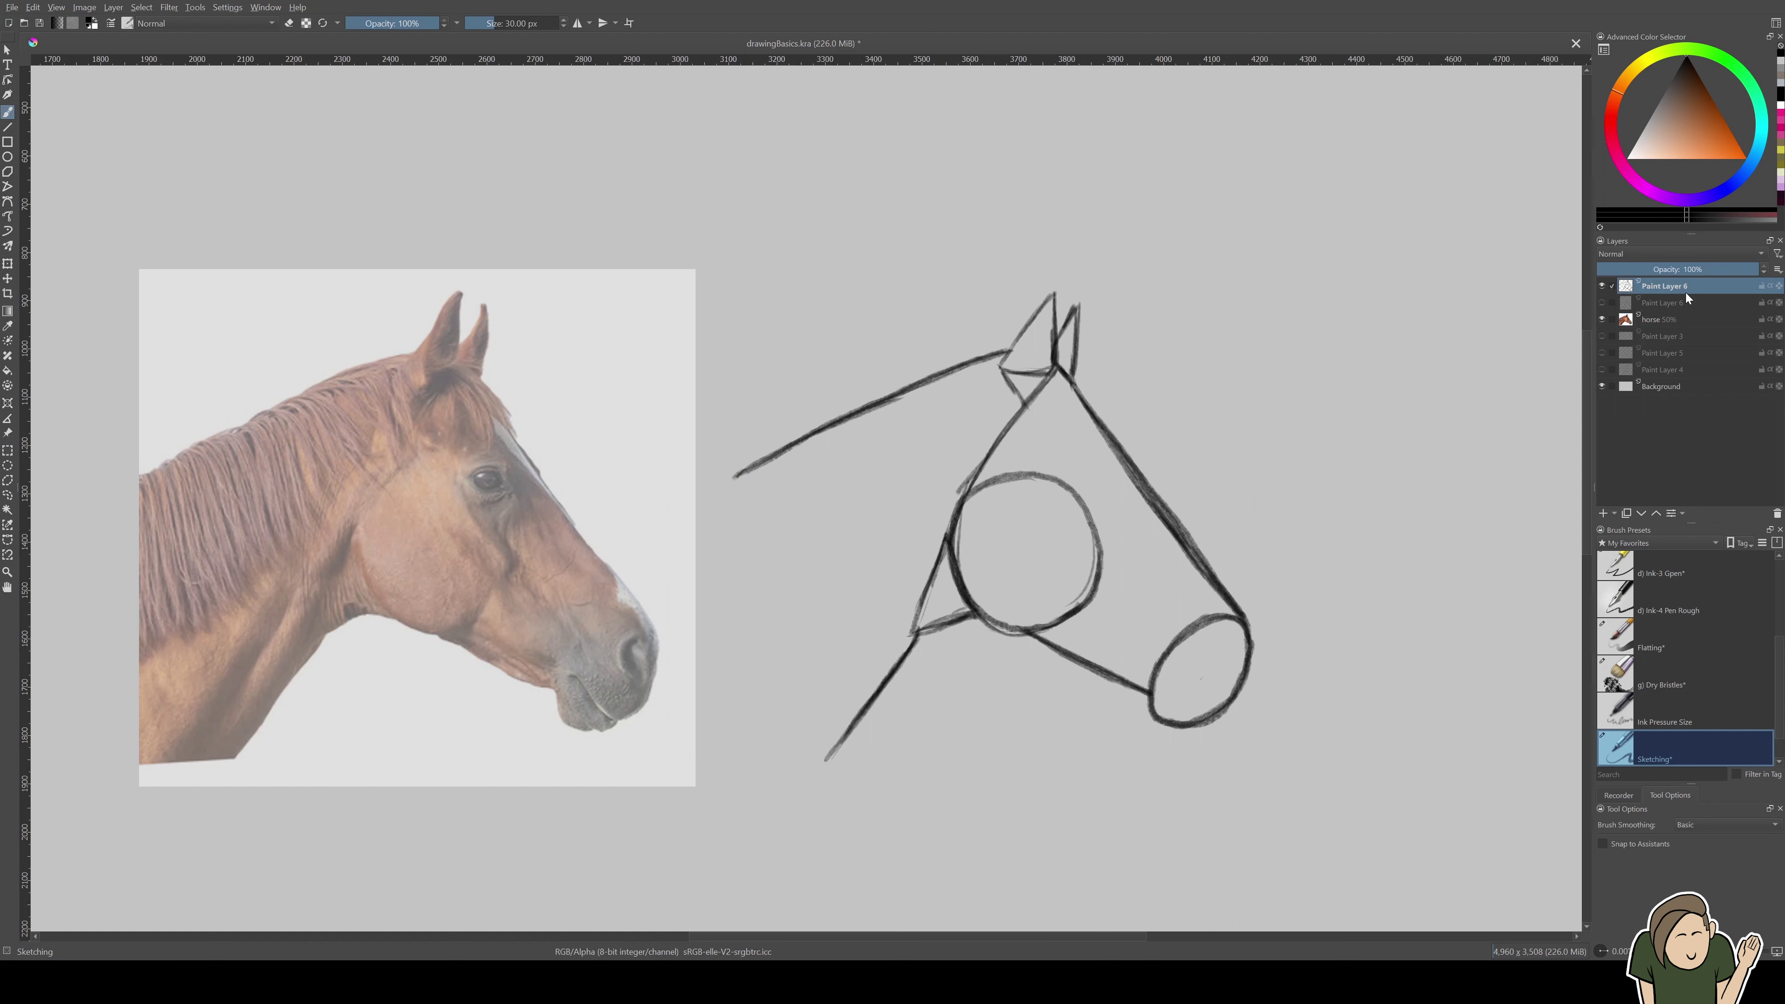
# Add Paint Layer 7 above the construction, fade the construction layer to about 15% opacity, and make the new layer active
pyautogui.press('Insert')
pyautogui.click(1666, 303)
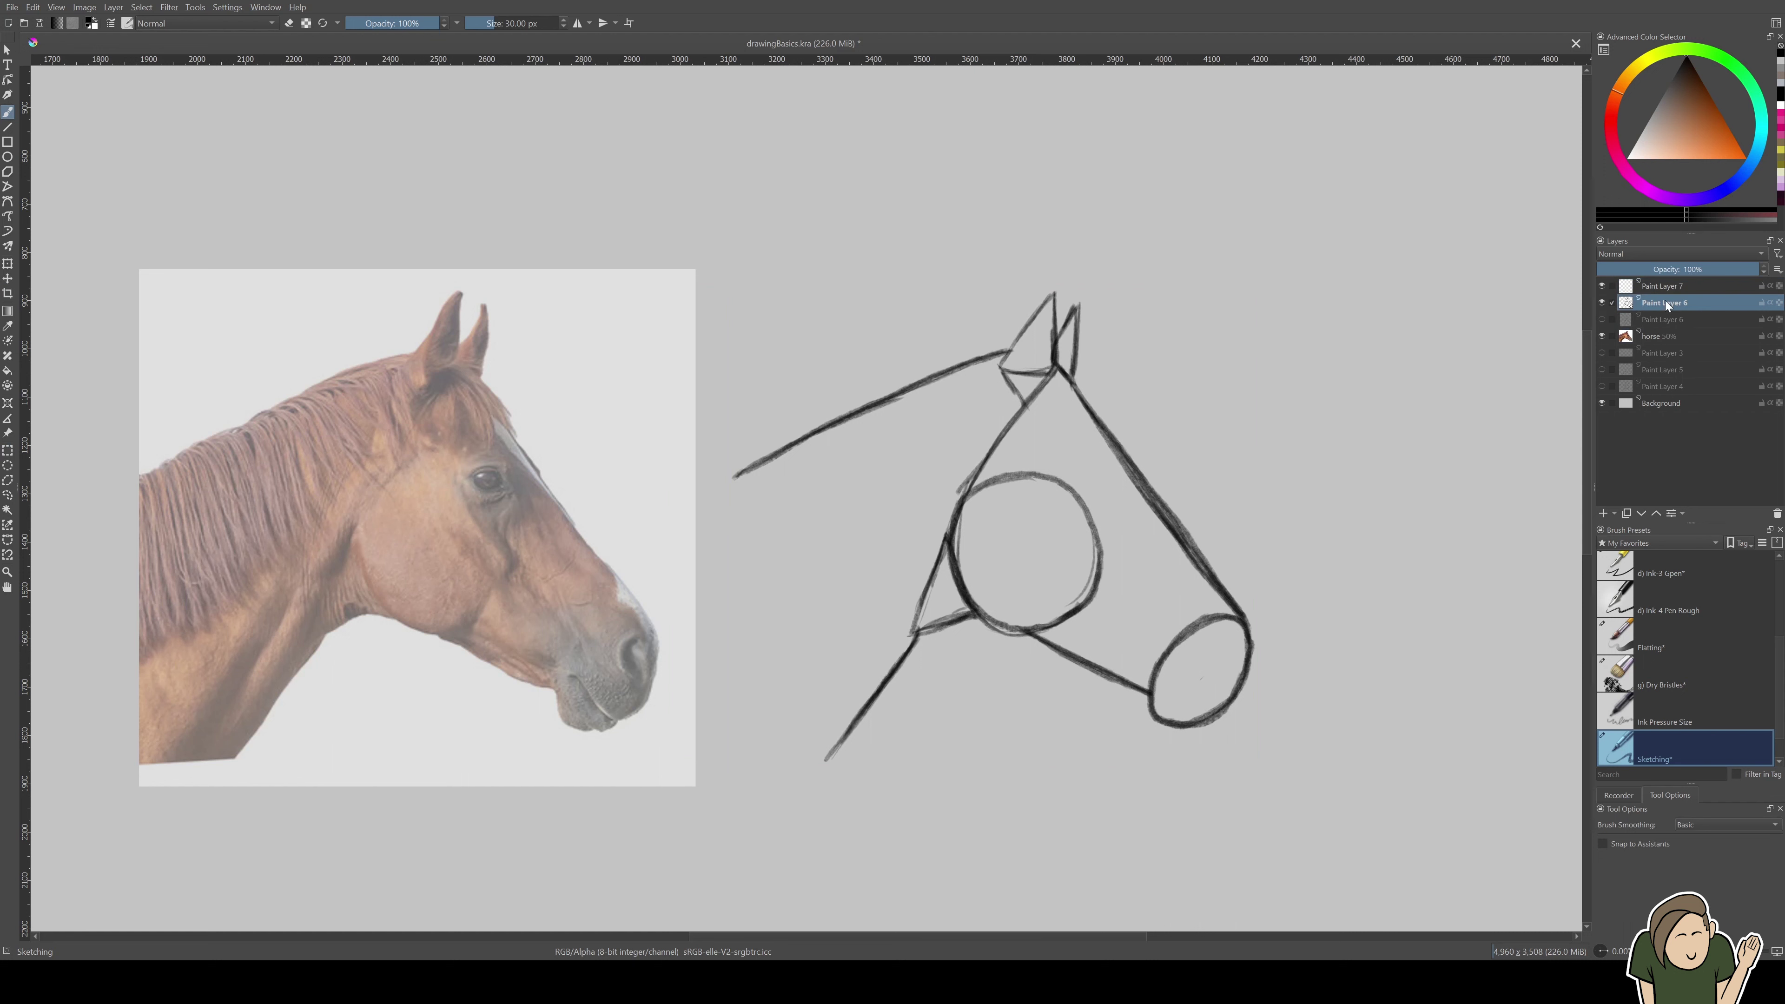
pyautogui.moveTo(1727, 271); pyautogui.dragTo(1621, 281)
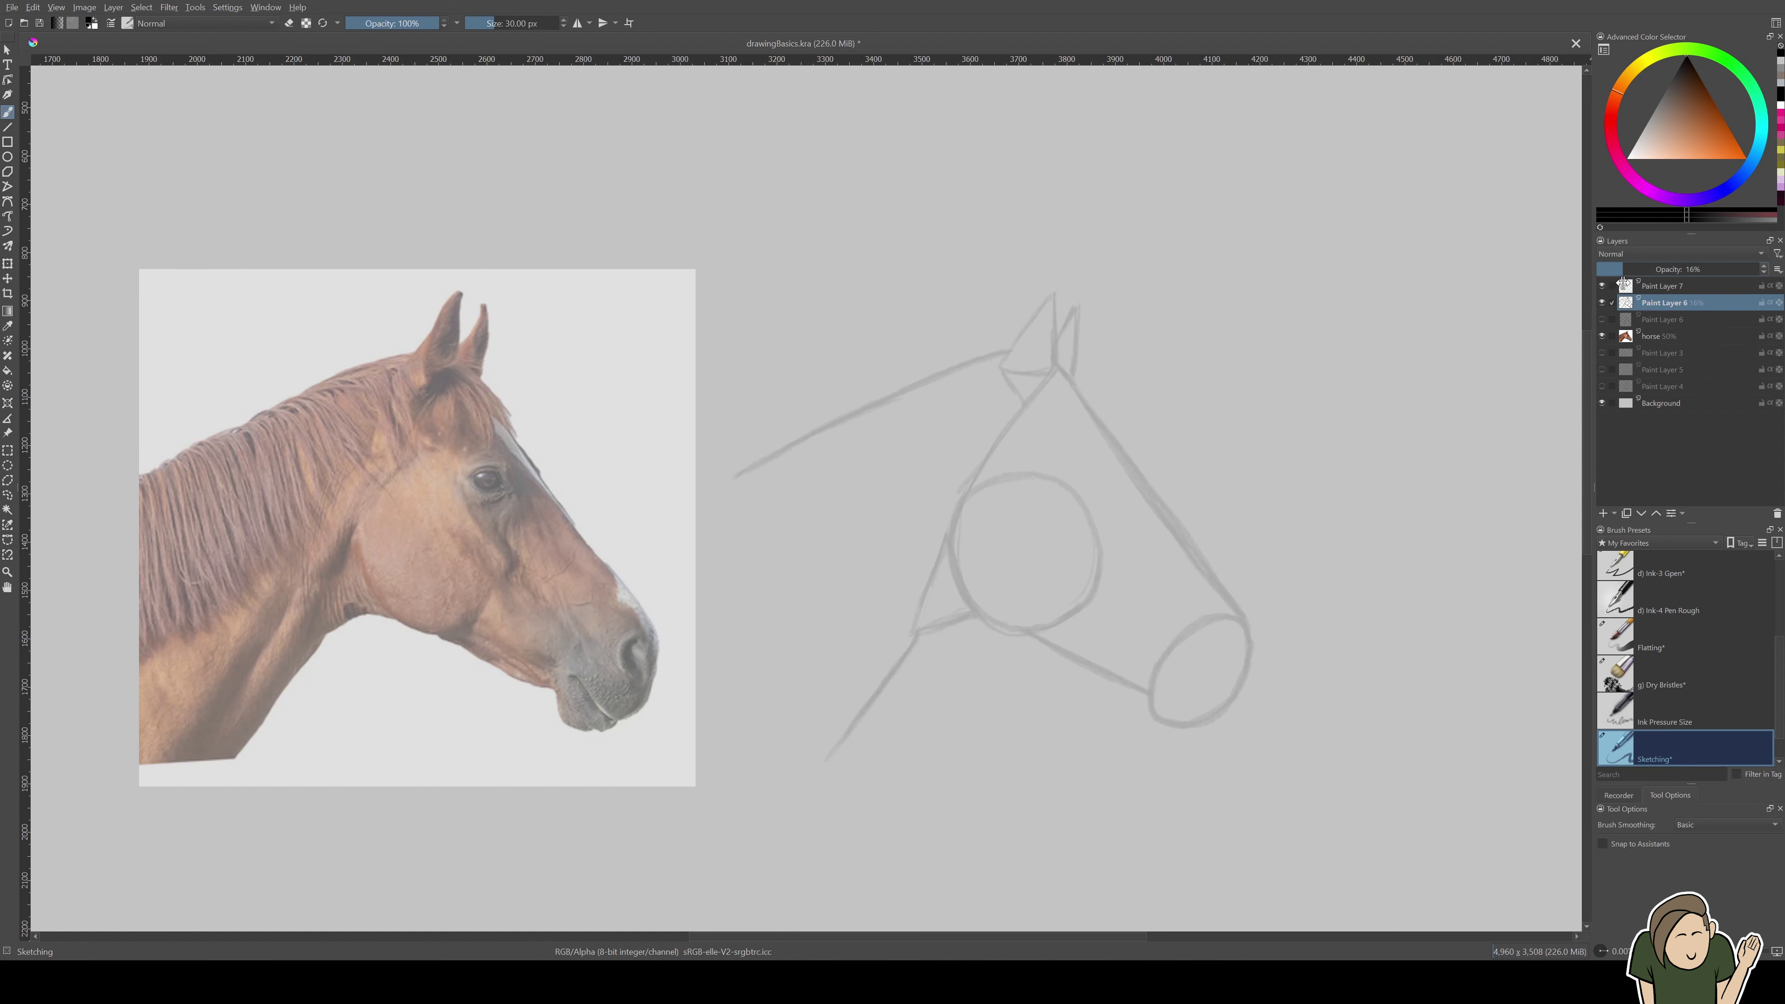
pyautogui.click(1652, 286)
# Hide the faded construction and roughly sketch the horse's neck, ears and face without a guide
pyautogui.scroll(3, 938, 551)
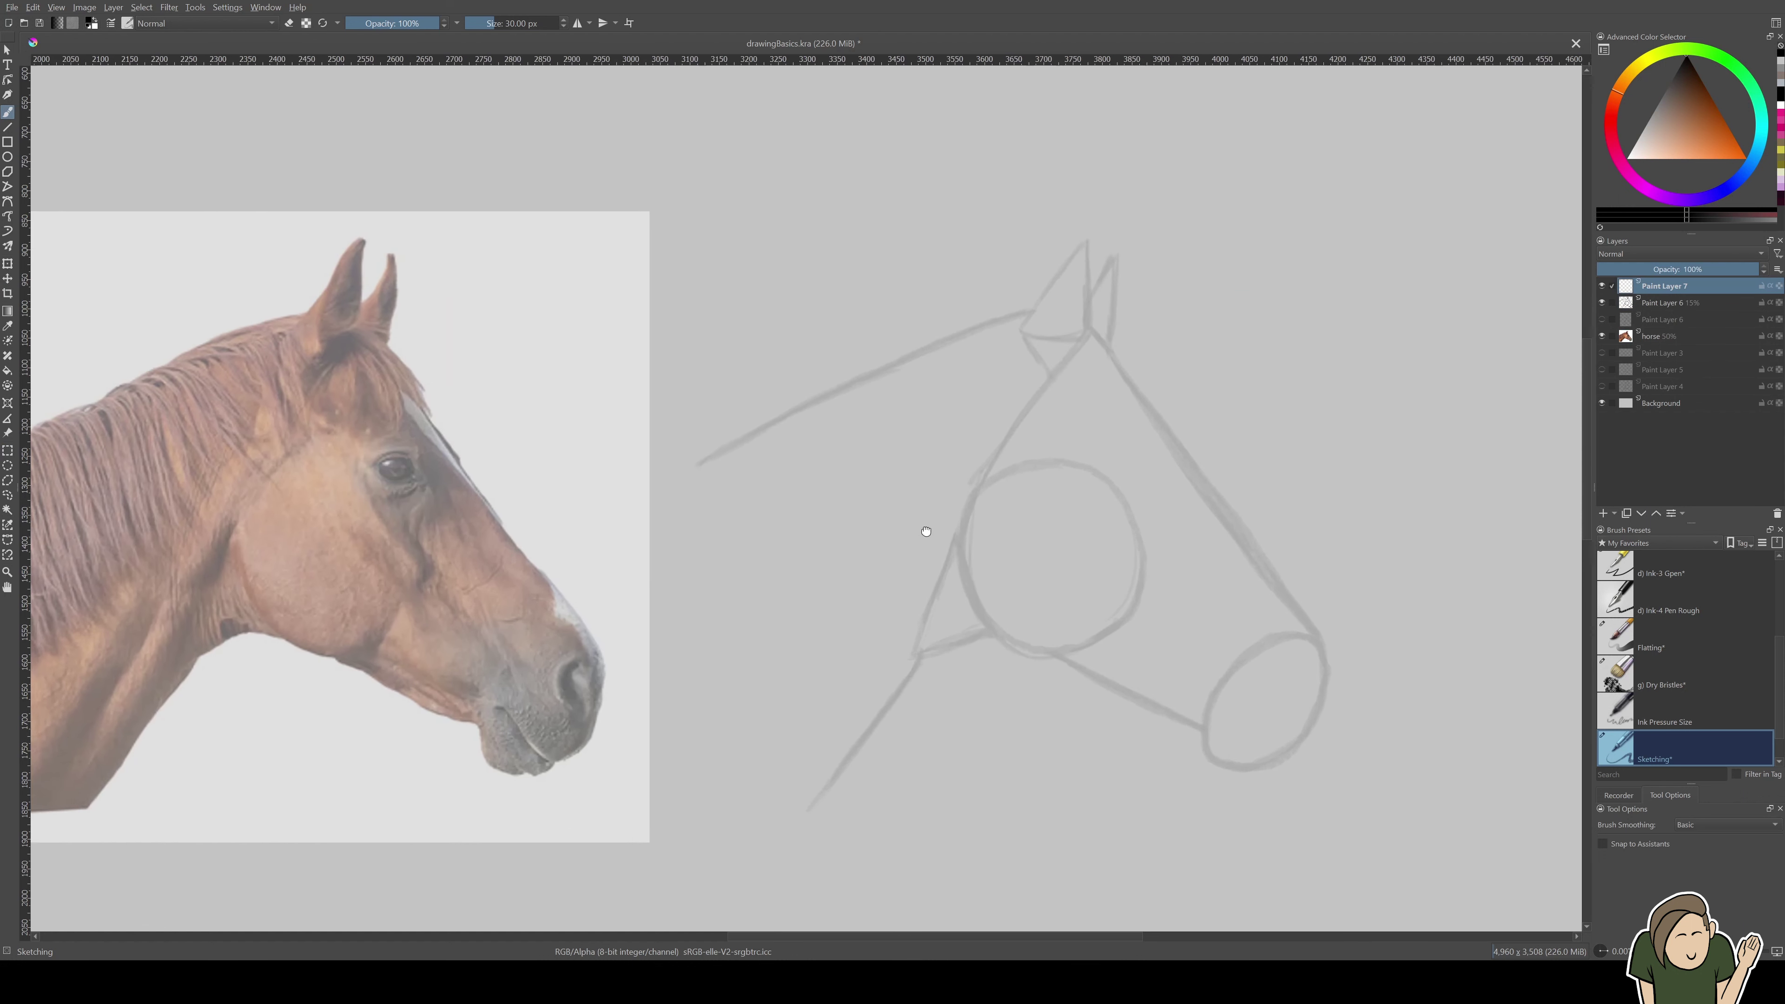
pyautogui.scroll(1, 1061, 505)
pyautogui.scroll(-1, 1066, 502)
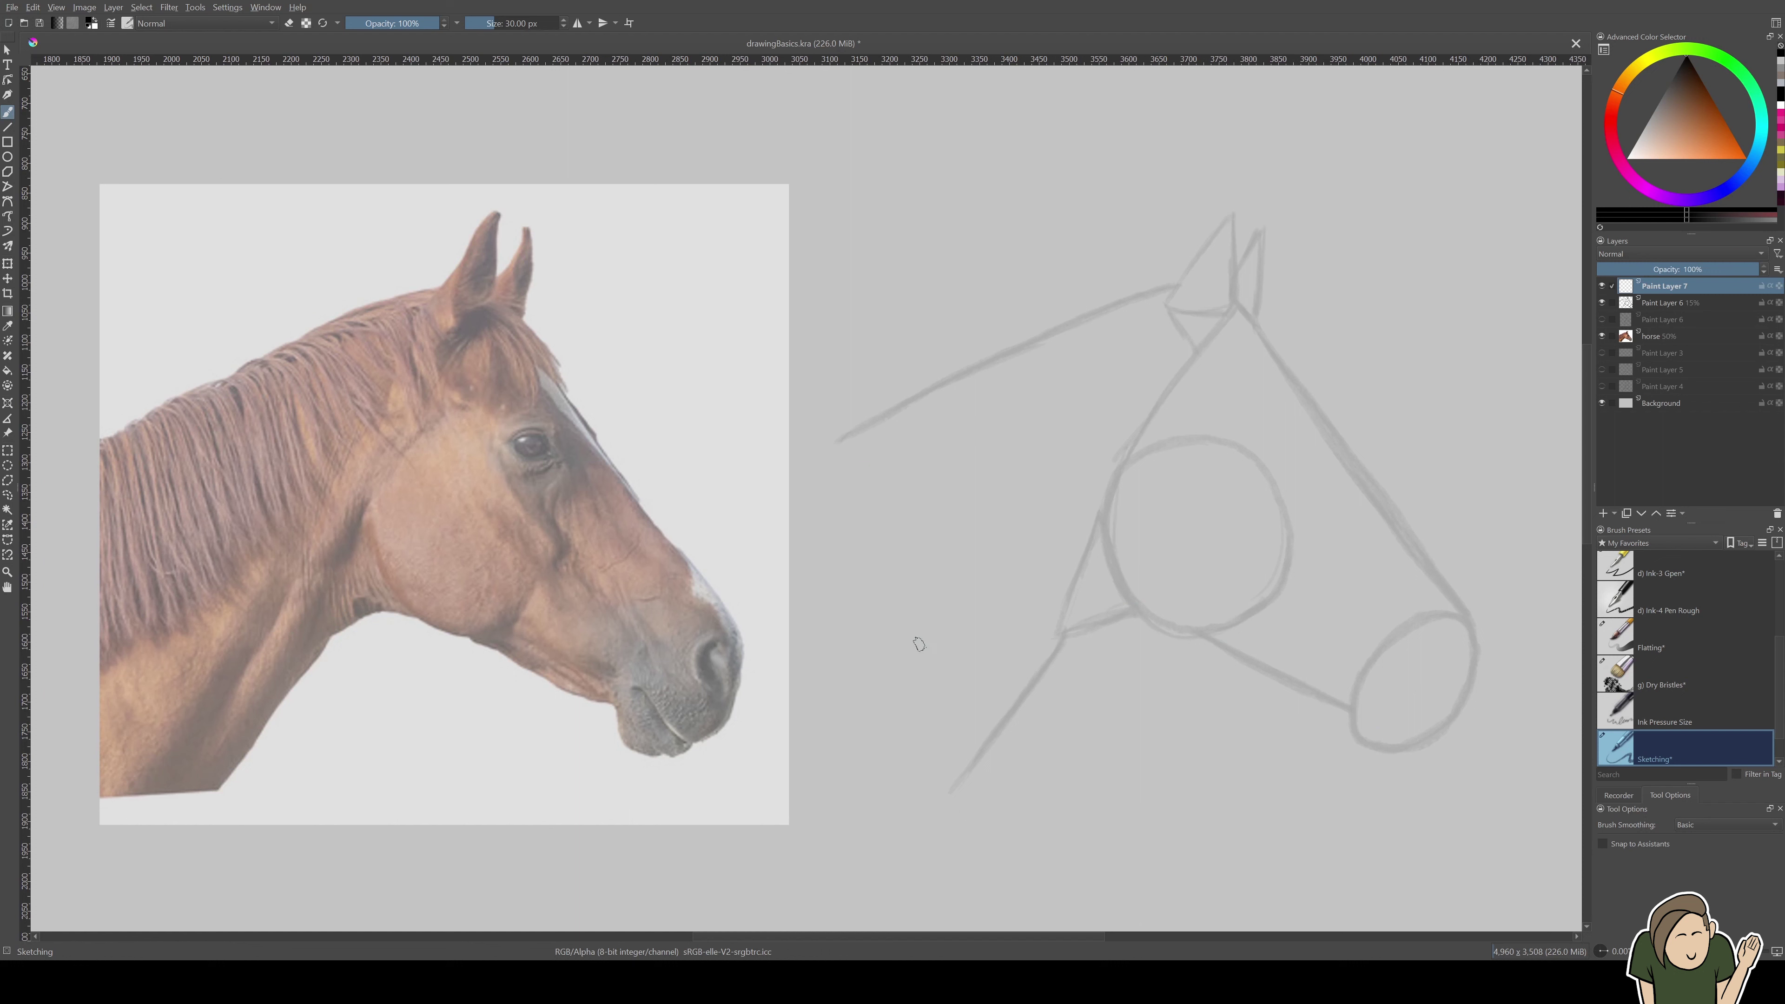
pyautogui.click(1601, 302)
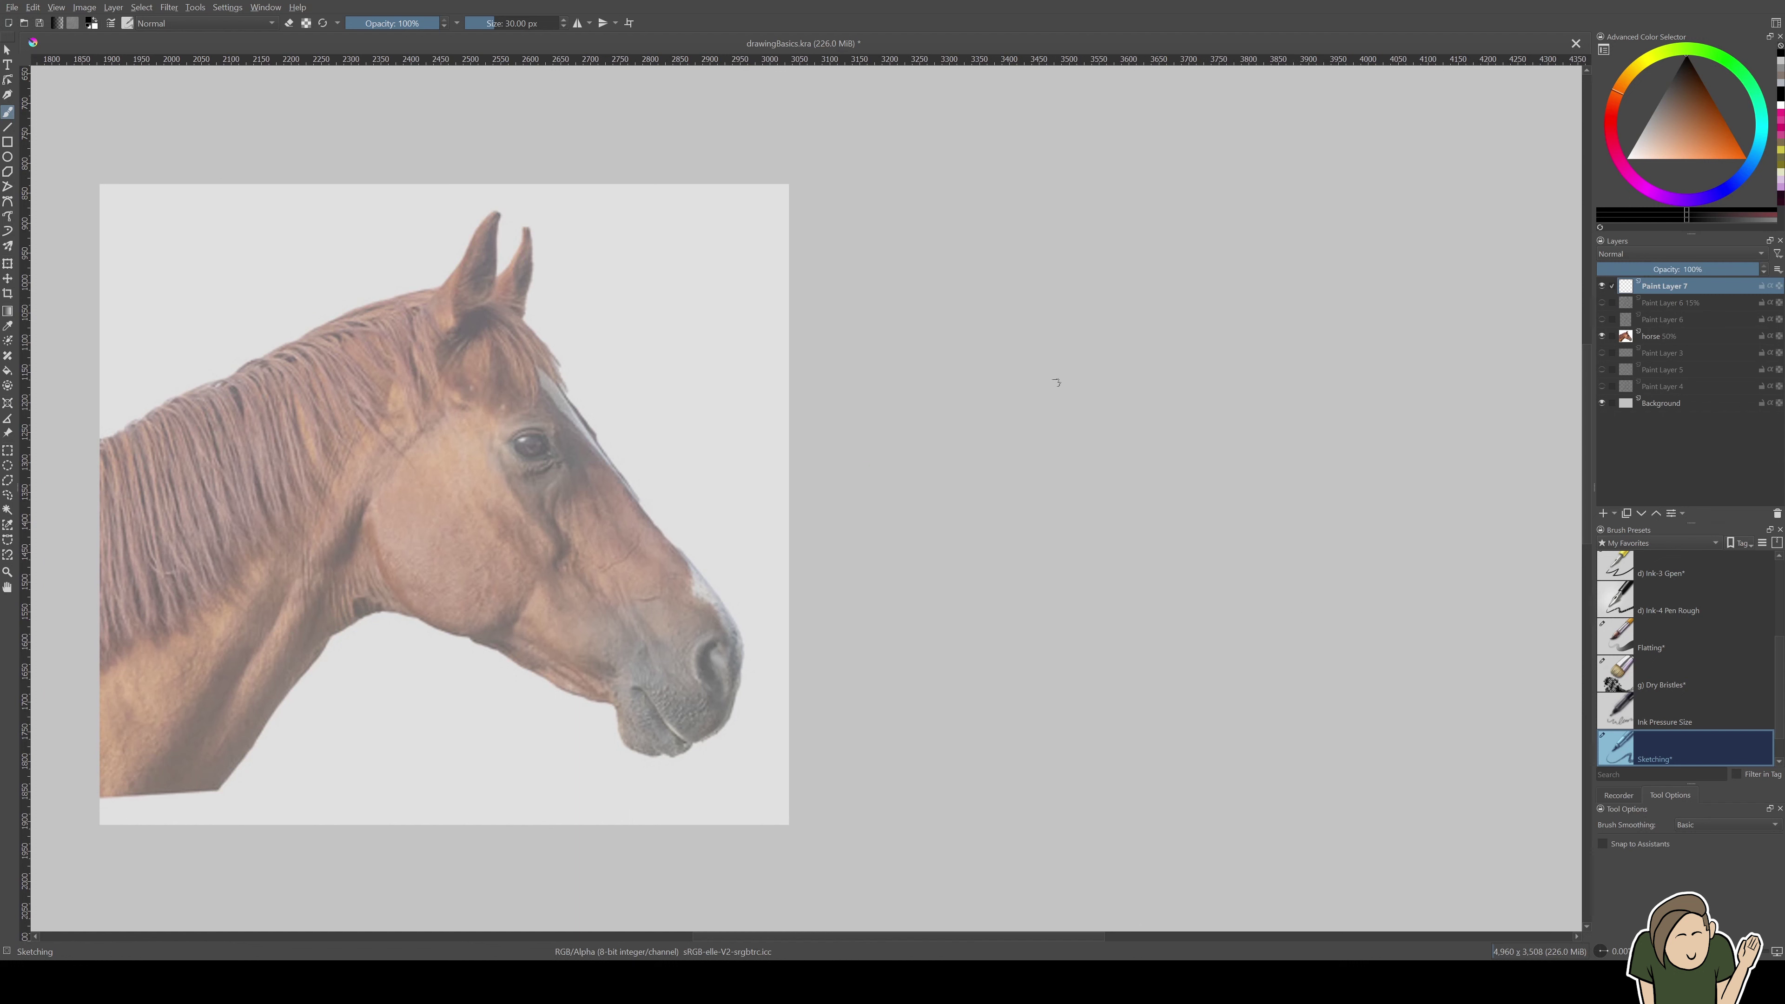
pyautogui.moveTo(883, 424)
pyautogui.mouseDown()
pyautogui.moveTo(1062, 310)
pyautogui.moveTo(1199, 261)
pyautogui.moveTo(1198, 230)
pyautogui.moveTo(1202, 261)
pyautogui.moveTo(1221, 224)
pyautogui.mouseUp()
pyautogui.moveTo(1228, 232); pyautogui.dragTo(1339, 466)
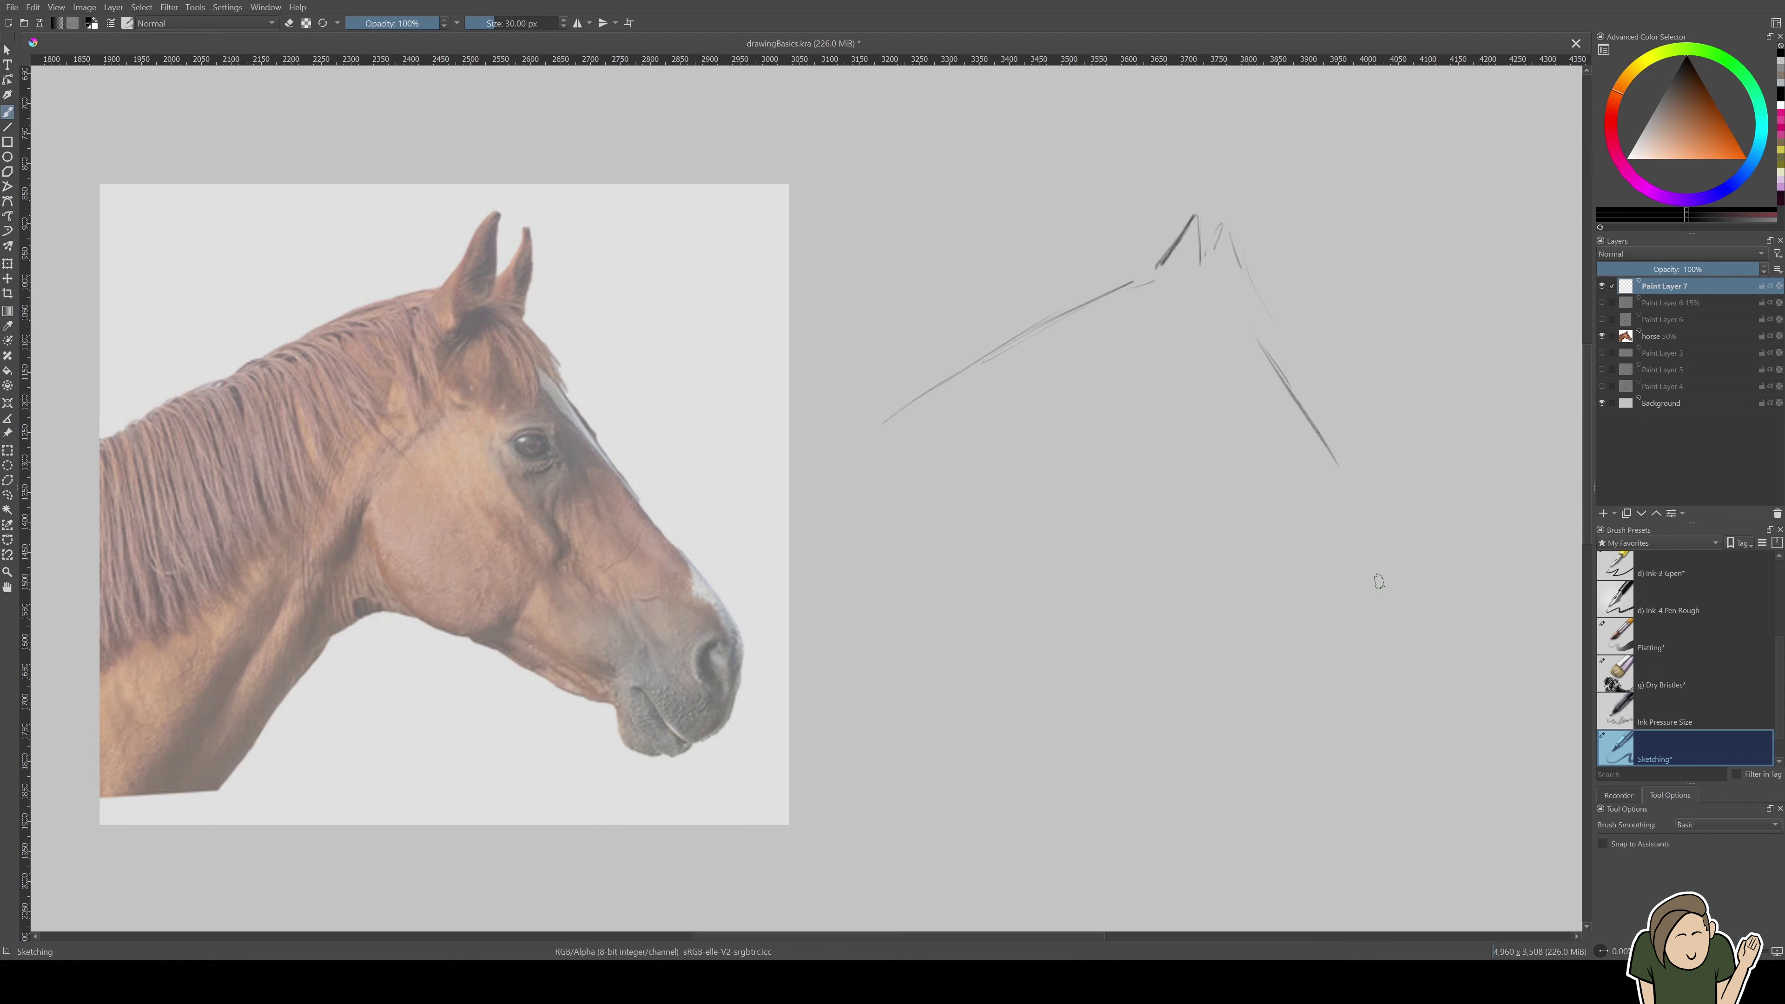
pyautogui.click(1394, 608)
pyautogui.moveTo(962, 687); pyautogui.dragTo(1048, 611)
pyautogui.moveTo(1161, 553); pyautogui.dragTo(1207, 594)
pyautogui.moveTo(1268, 604); pyautogui.dragTo(1284, 611)
# Clear the unguided sketch from Paint Layer 7 and show the faded construction again
pyautogui.press('Delete')
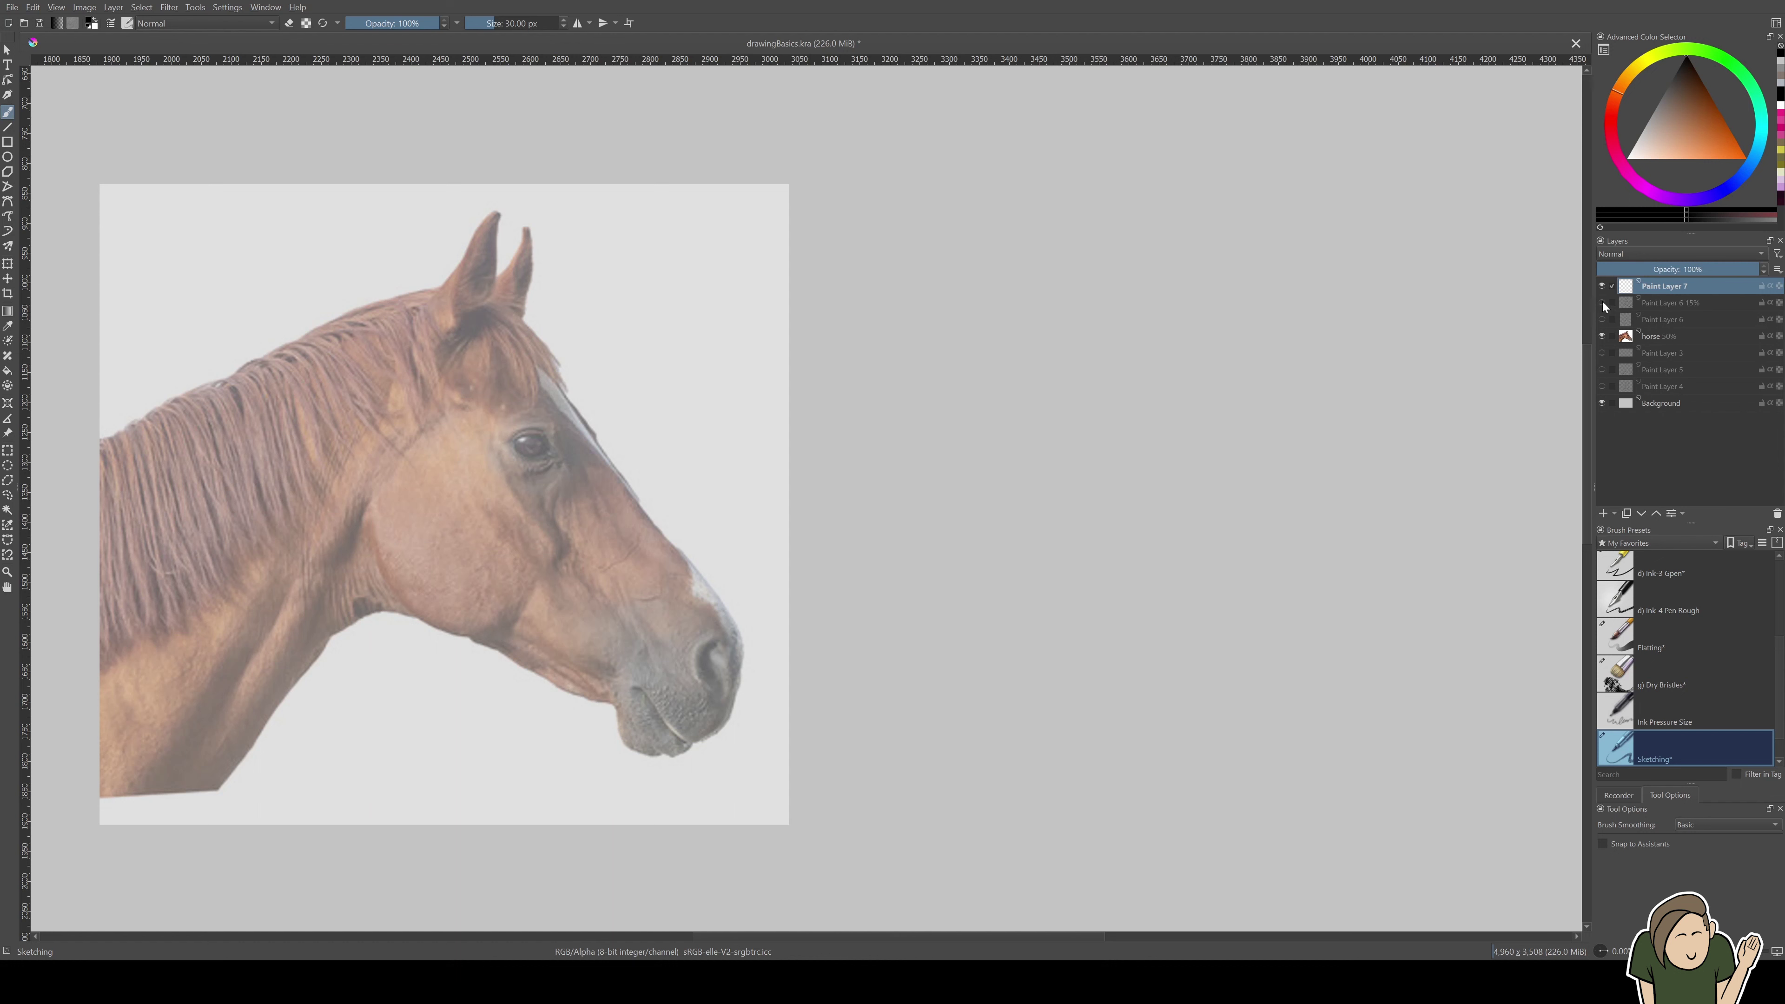
pyautogui.click(1602, 303)
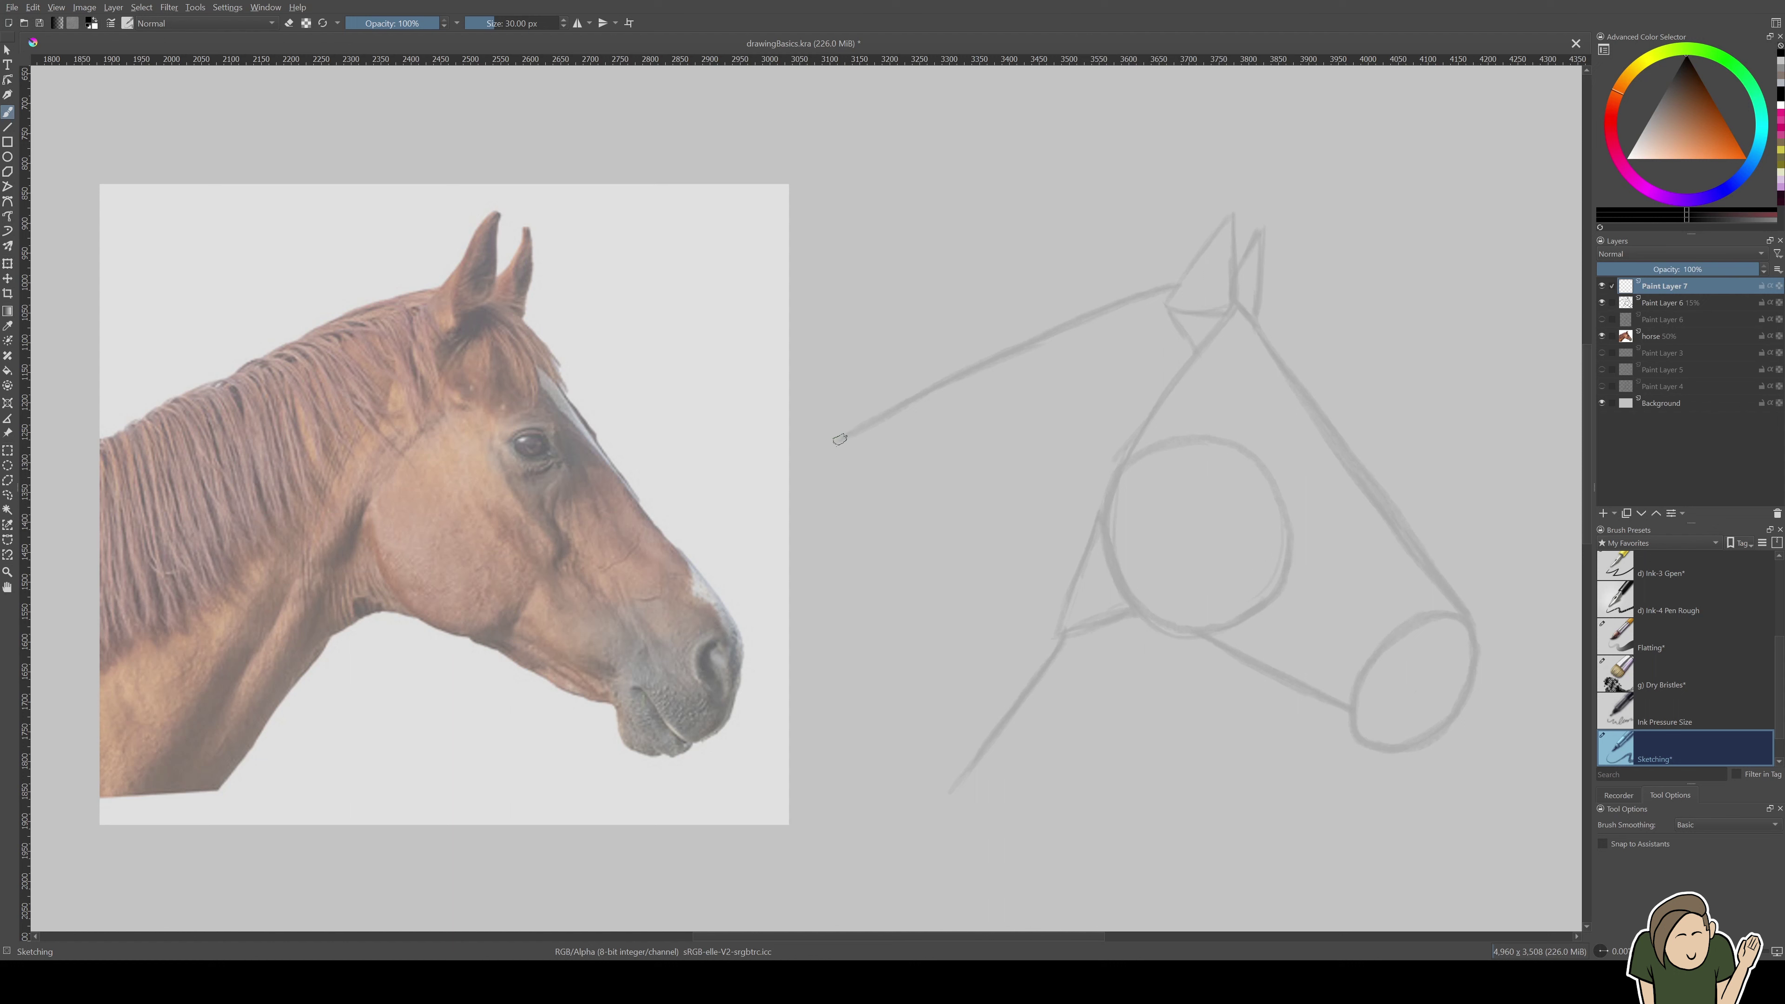
# Draw the upper neck line and the near ear's back edge over the guide, marking the ear's curve beside the photo
pyautogui.moveTo(837, 441); pyautogui.dragTo(1177, 285)
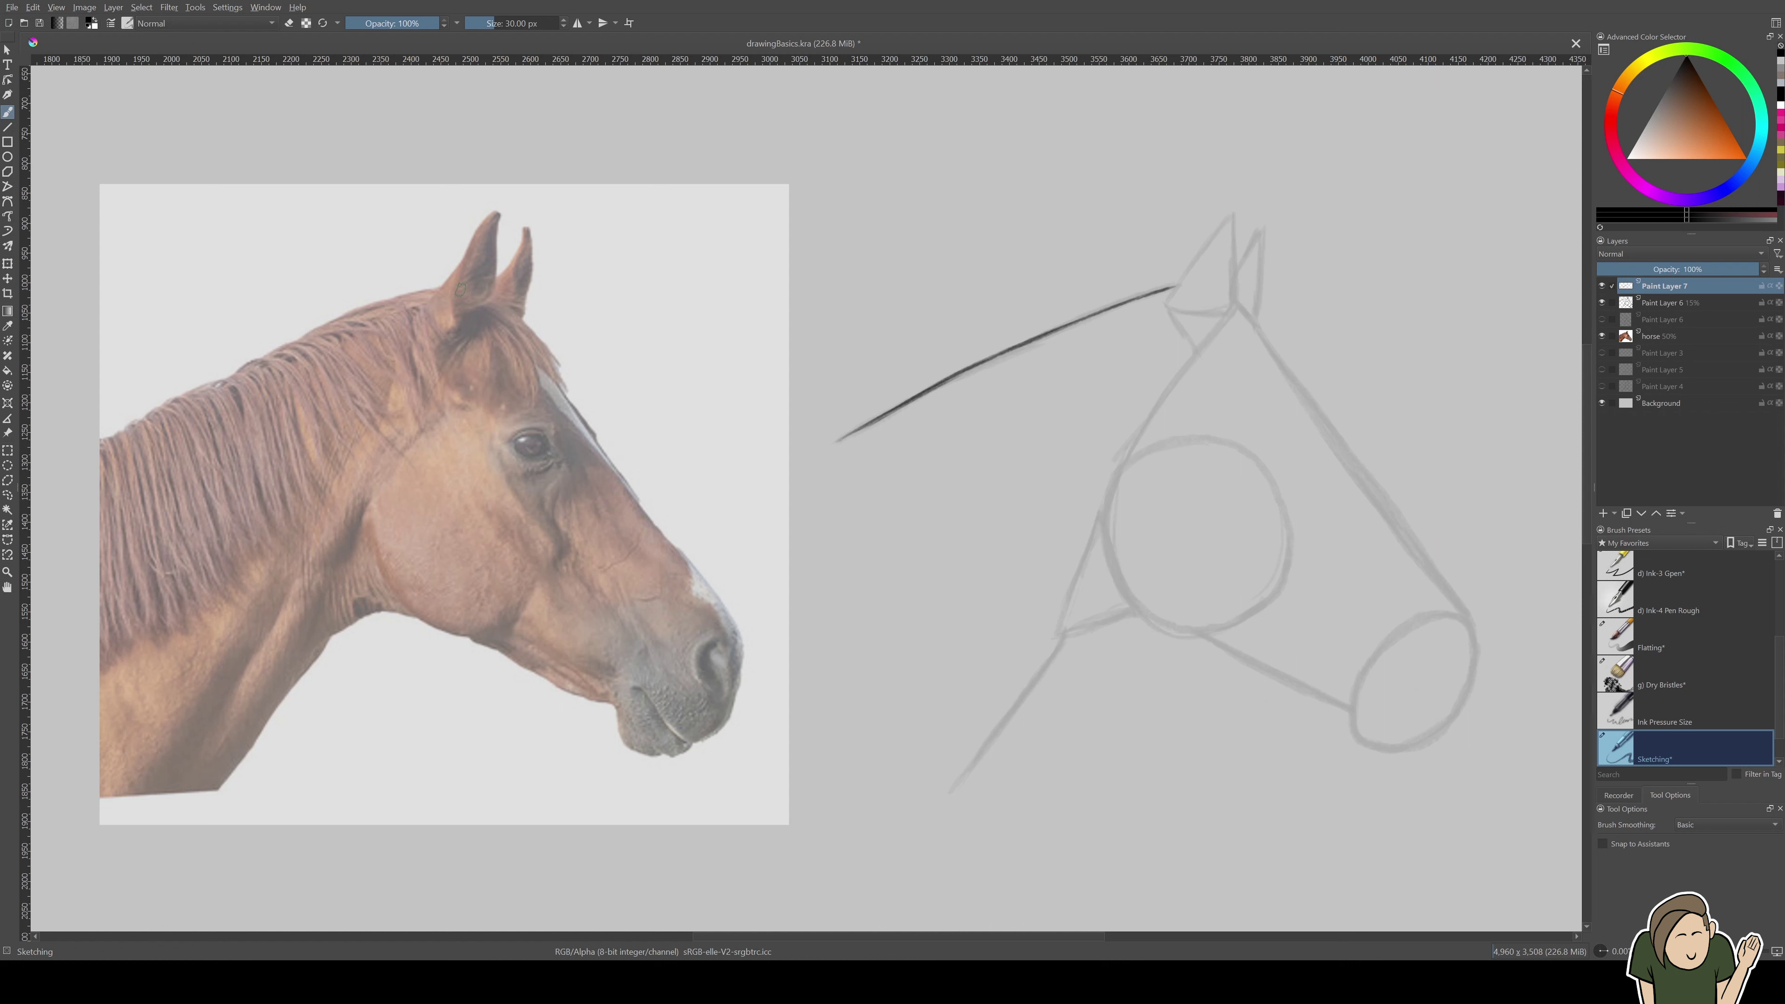
pyautogui.moveTo(439, 274)
pyautogui.mouseDown()
pyautogui.moveTo(492, 197)
pyautogui.moveTo(435, 285)
pyautogui.mouseUp()
pyautogui.moveTo(1168, 294); pyautogui.dragTo(1225, 221)
# Erase the marks beside the photo's near ear, and undo a small curve drawn at its tip
pyautogui.press('e')
pyautogui.press('t')
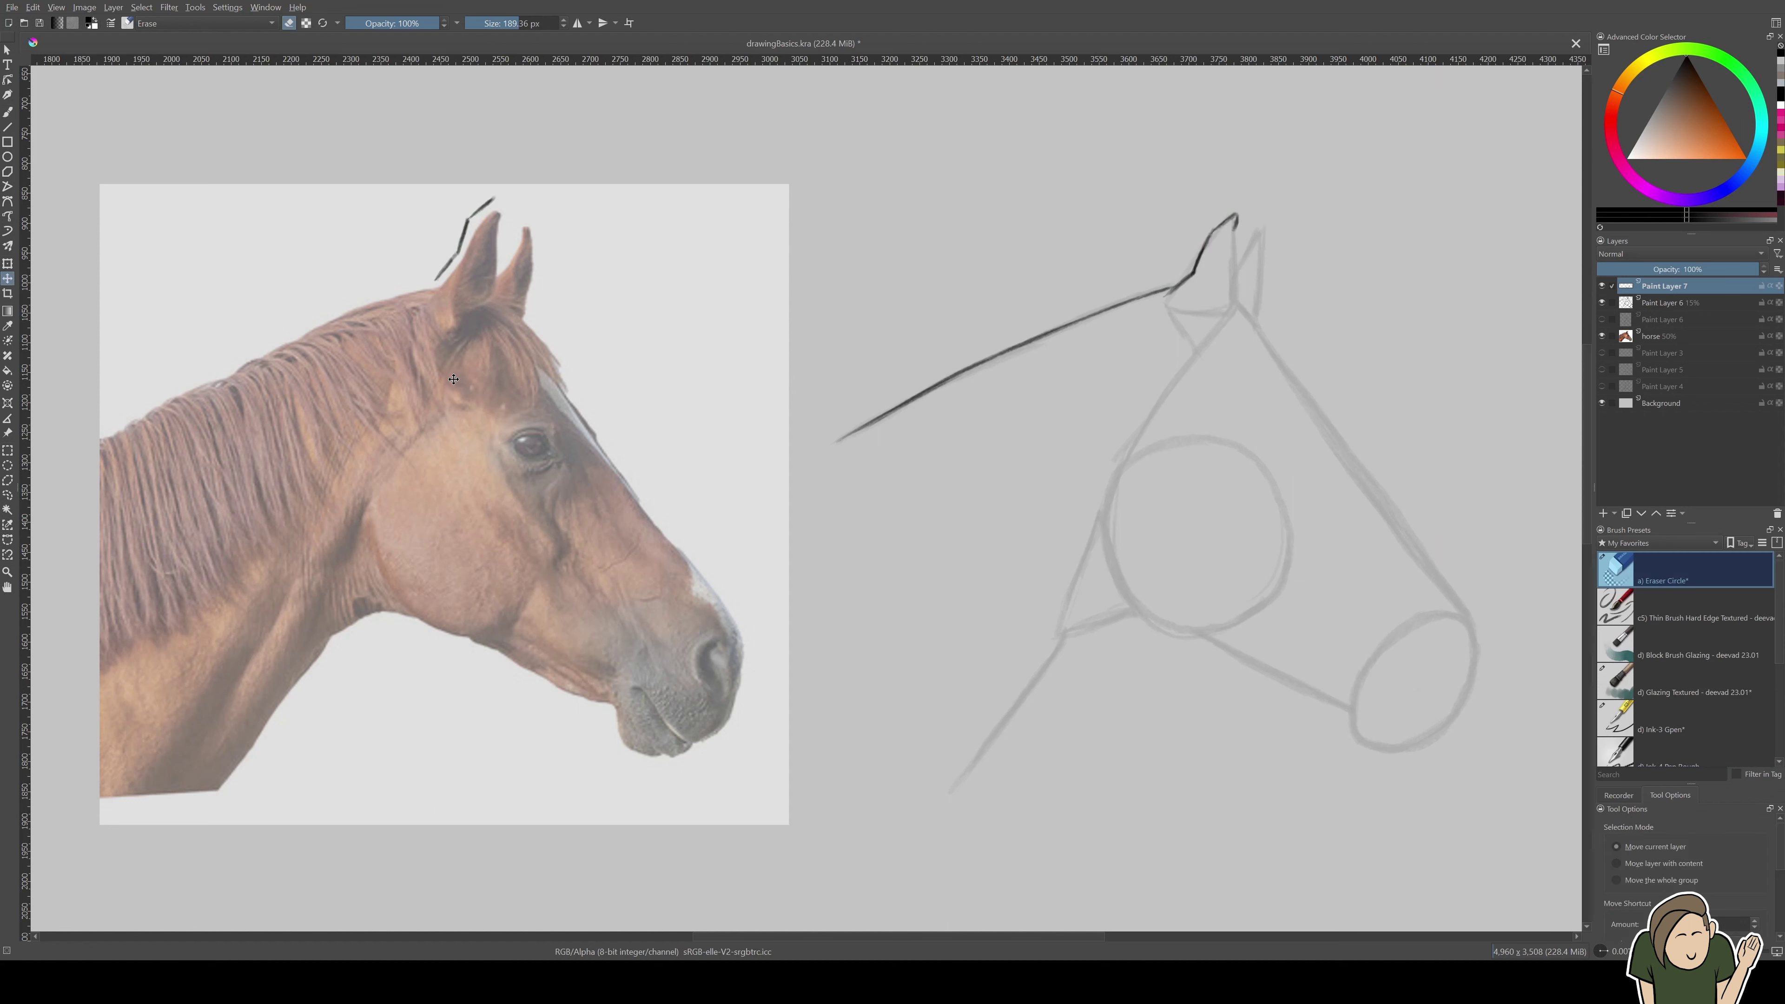
pyautogui.press('b')
pyautogui.moveTo(446, 274); pyautogui.dragTo(500, 194)
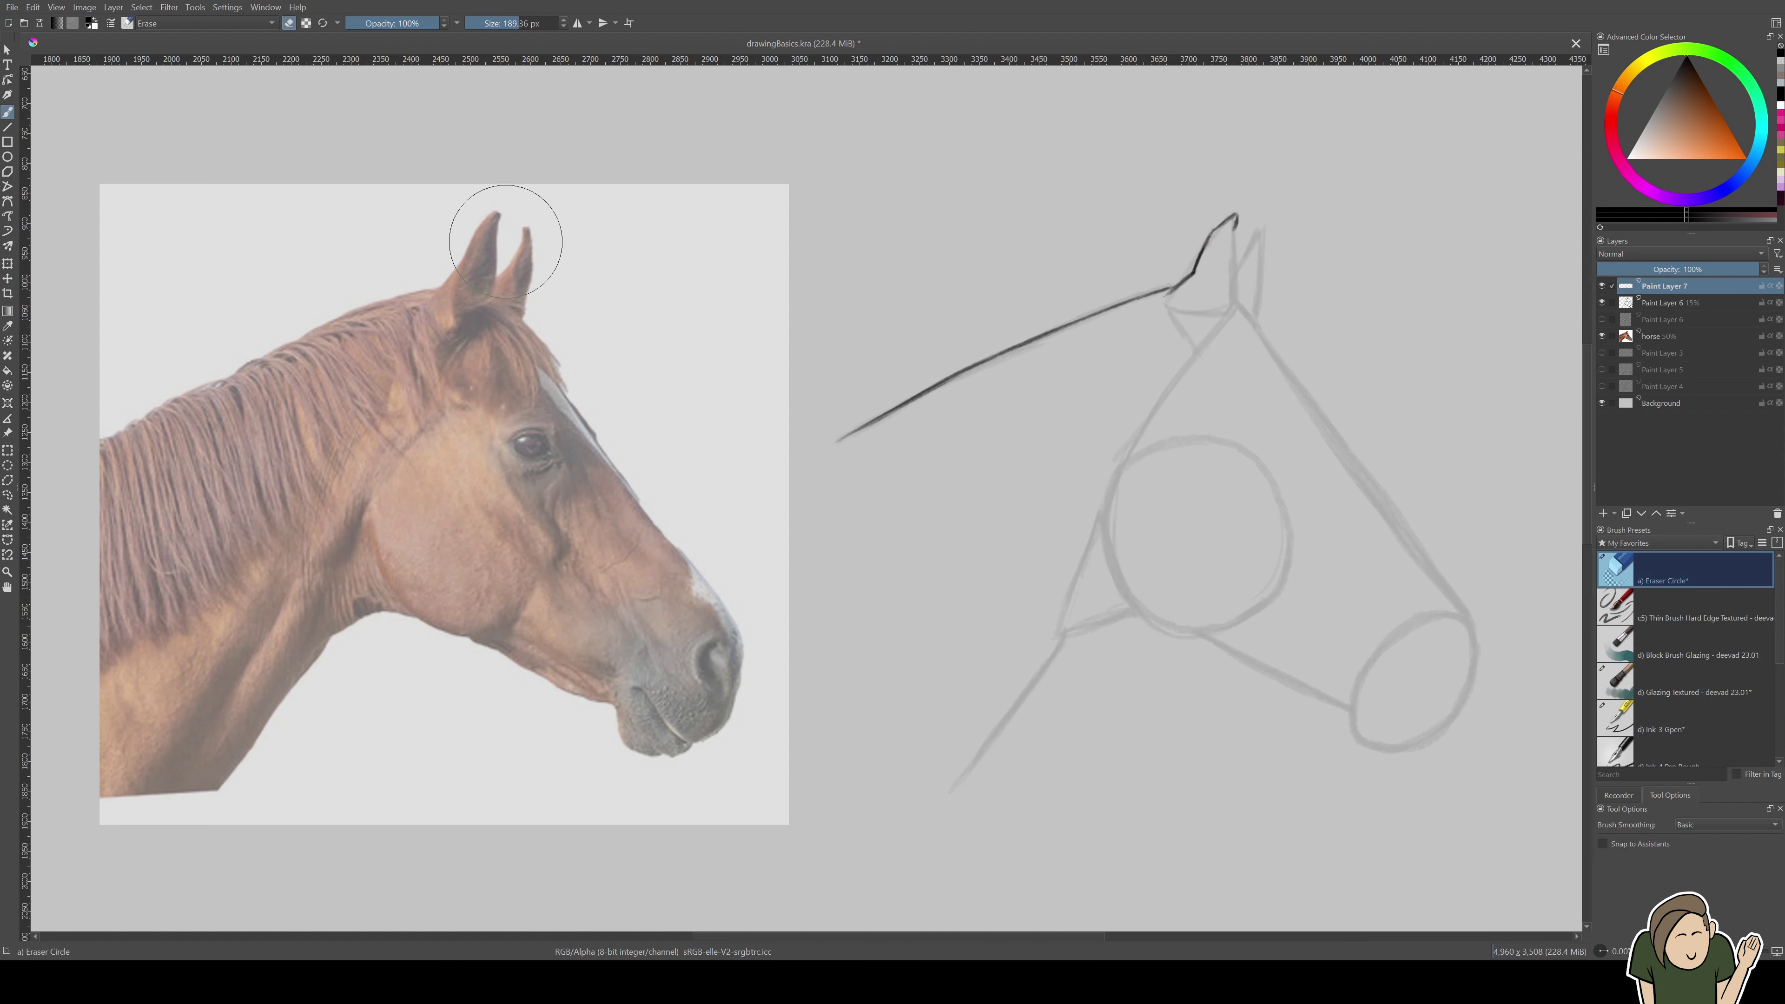
pyautogui.press('e')
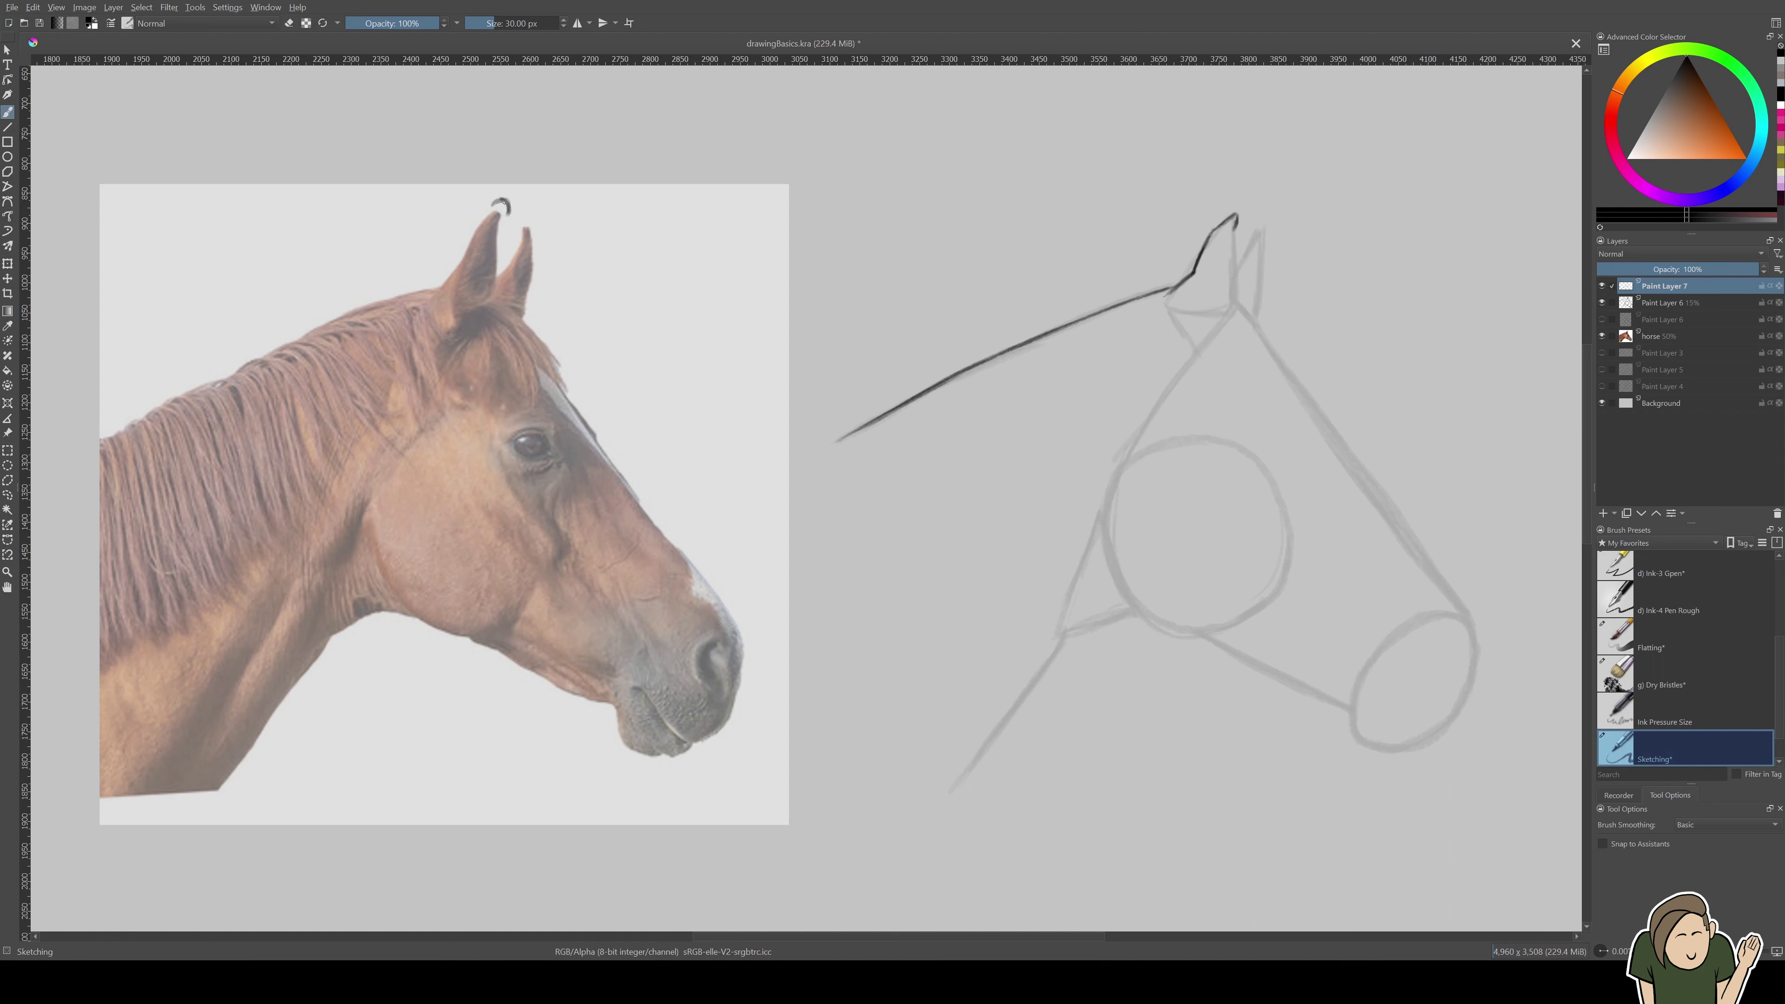
pyautogui.hotkey('ctrl', 'z')
# Draw the near ear's front edge down to its base, and undo the demonstration marks beside the photo
pyautogui.moveTo(1234, 226); pyautogui.dragTo(1221, 310)
pyautogui.moveTo(574, 287); pyautogui.dragTo(607, 216)
pyautogui.hotkey('ctrl', 'z')
pyautogui.hotkey('ctrl', 'z')
pyautogui.hotkey('ctrl', 'z')
# Outline the far ear over its guide triangle, undoing the demonstration marks made beside the photo's far ear
pyautogui.moveTo(1238, 267); pyautogui.dragTo(1248, 261)
pyautogui.moveTo(1261, 231); pyautogui.dragTo(1265, 271)
pyautogui.moveTo(544, 226); pyautogui.dragTo(547, 310)
pyautogui.click(543, 322)
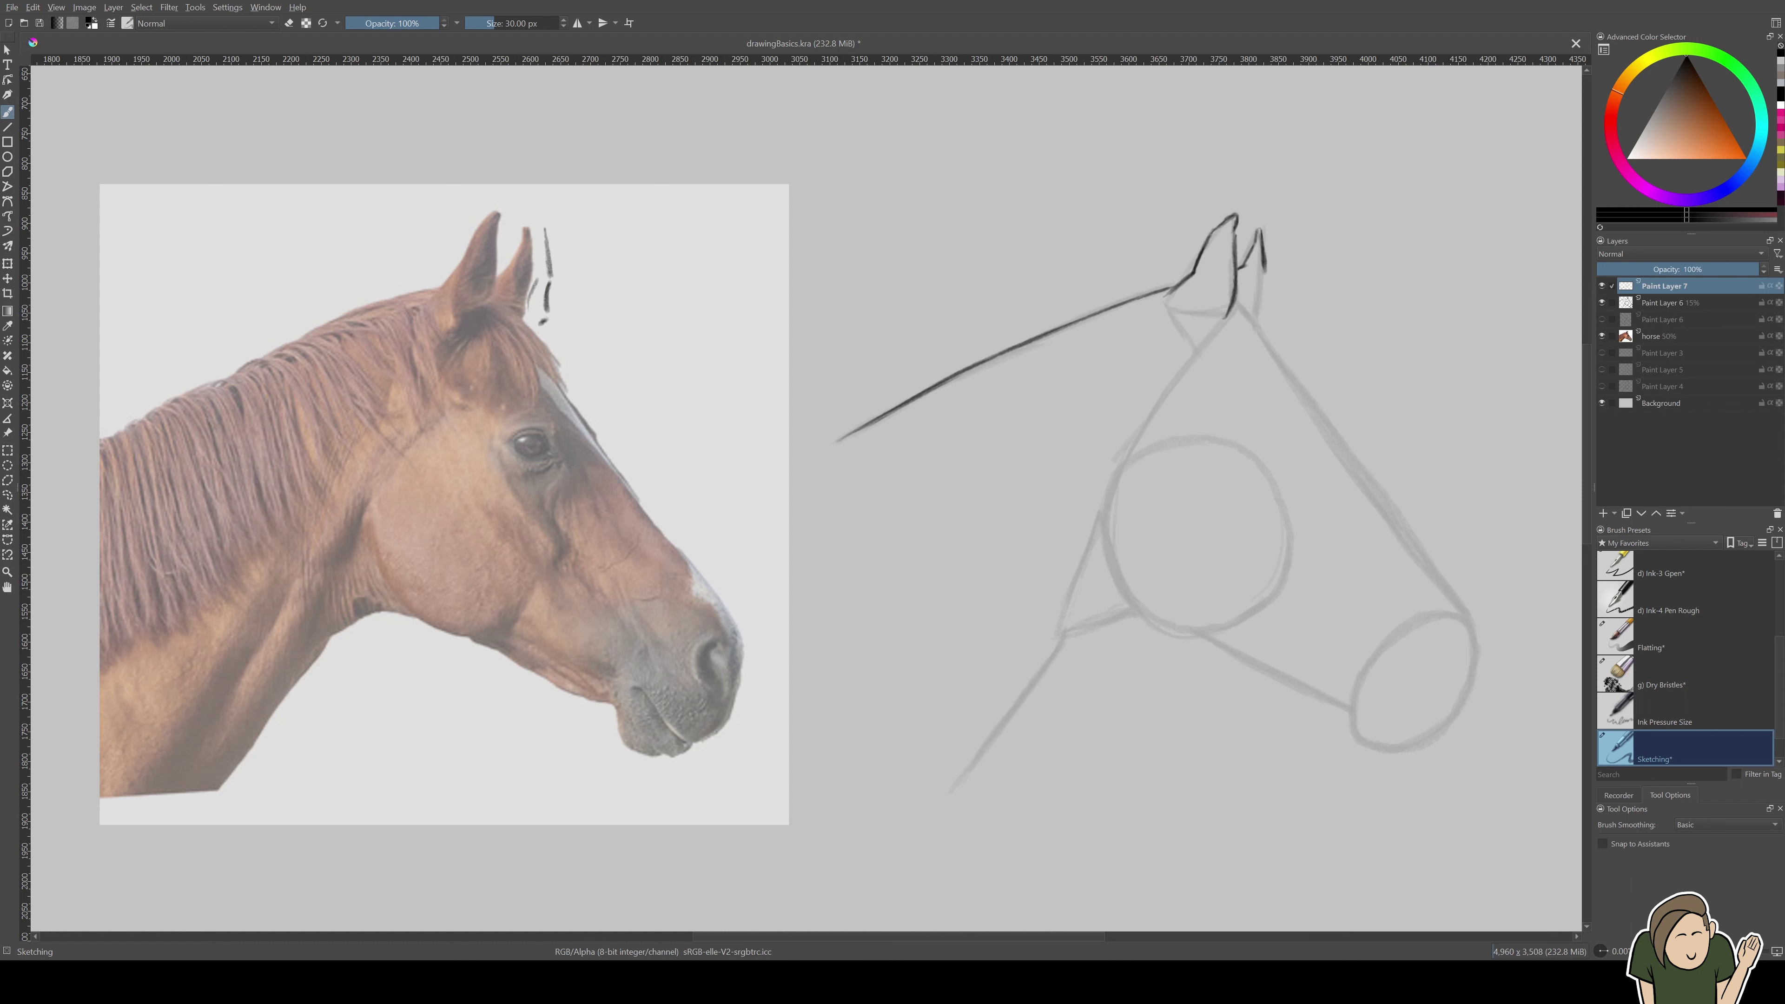
pyautogui.hotkey('ctrl', 'z')
pyautogui.hotkey('ctrl', 'z')
pyautogui.hotkey('ctrl', 'z')
pyautogui.moveTo(1262, 280); pyautogui.dragTo(1256, 321)
# Draw the front profile of the face from the ears down to the muzzle oval, undoing a stroke beside the photo
pyautogui.moveTo(1254, 324); pyautogui.dragTo(1360, 482)
pyautogui.moveTo(1307, 401)
pyautogui.mouseDown()
pyautogui.moveTo(1415, 548)
pyautogui.moveTo(1383, 503)
pyautogui.mouseUp()
pyautogui.moveTo(652, 478); pyautogui.dragTo(706, 549)
pyautogui.hotkey('ctrl', 'z')
pyautogui.moveTo(1420, 549)
pyautogui.mouseDown()
pyautogui.moveTo(1395, 524)
pyautogui.moveTo(1465, 616)
pyautogui.mouseUp()
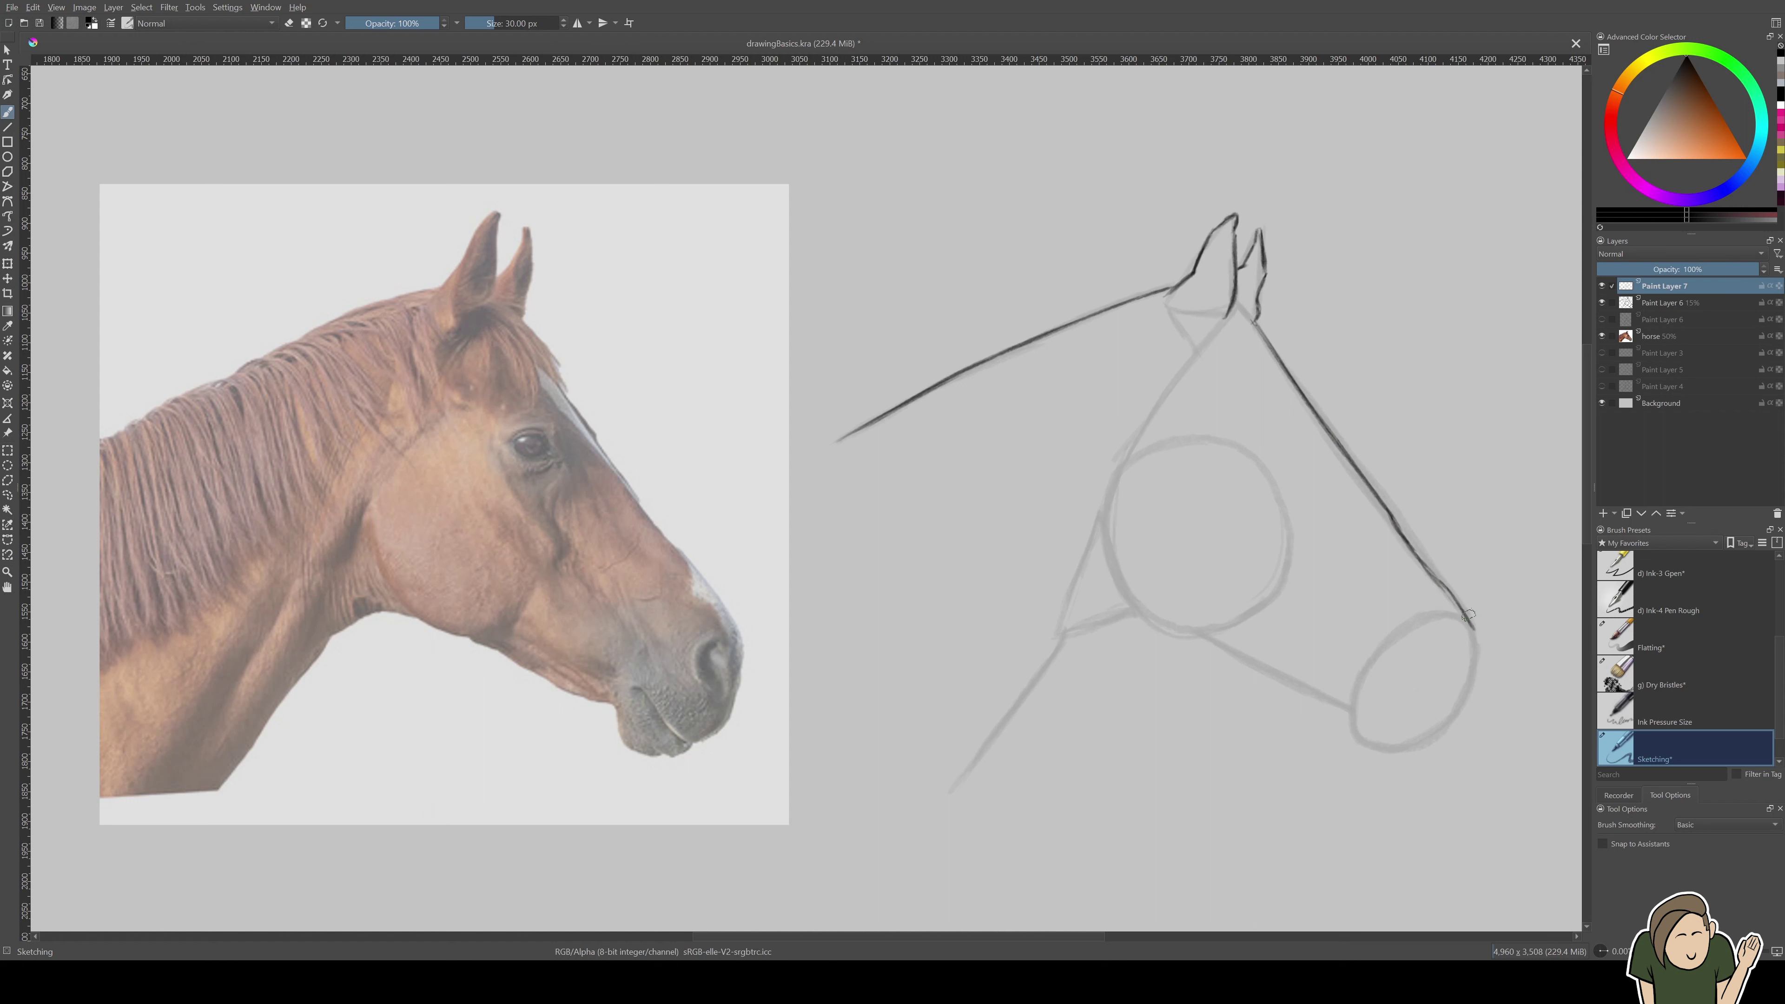
pyautogui.moveTo(1414, 551); pyautogui.dragTo(1458, 601)
# Sketch the mouth and lip shapes over the photo's muzzle as a demonstration, and erase those marks
pyautogui.moveTo(630, 690)
pyautogui.mouseDown()
pyautogui.moveTo(666, 759)
pyautogui.moveTo(687, 752)
pyautogui.moveTo(669, 762)
pyautogui.moveTo(688, 748)
pyautogui.moveTo(633, 690)
pyautogui.moveTo(620, 736)
pyautogui.moveTo(680, 746)
pyautogui.mouseUp()
pyautogui.moveTo(644, 686)
pyautogui.mouseDown()
pyautogui.moveTo(731, 701)
pyautogui.moveTo(699, 743)
pyautogui.moveTo(732, 735)
pyautogui.moveTo(700, 755)
pyautogui.moveTo(740, 733)
pyautogui.mouseUp()
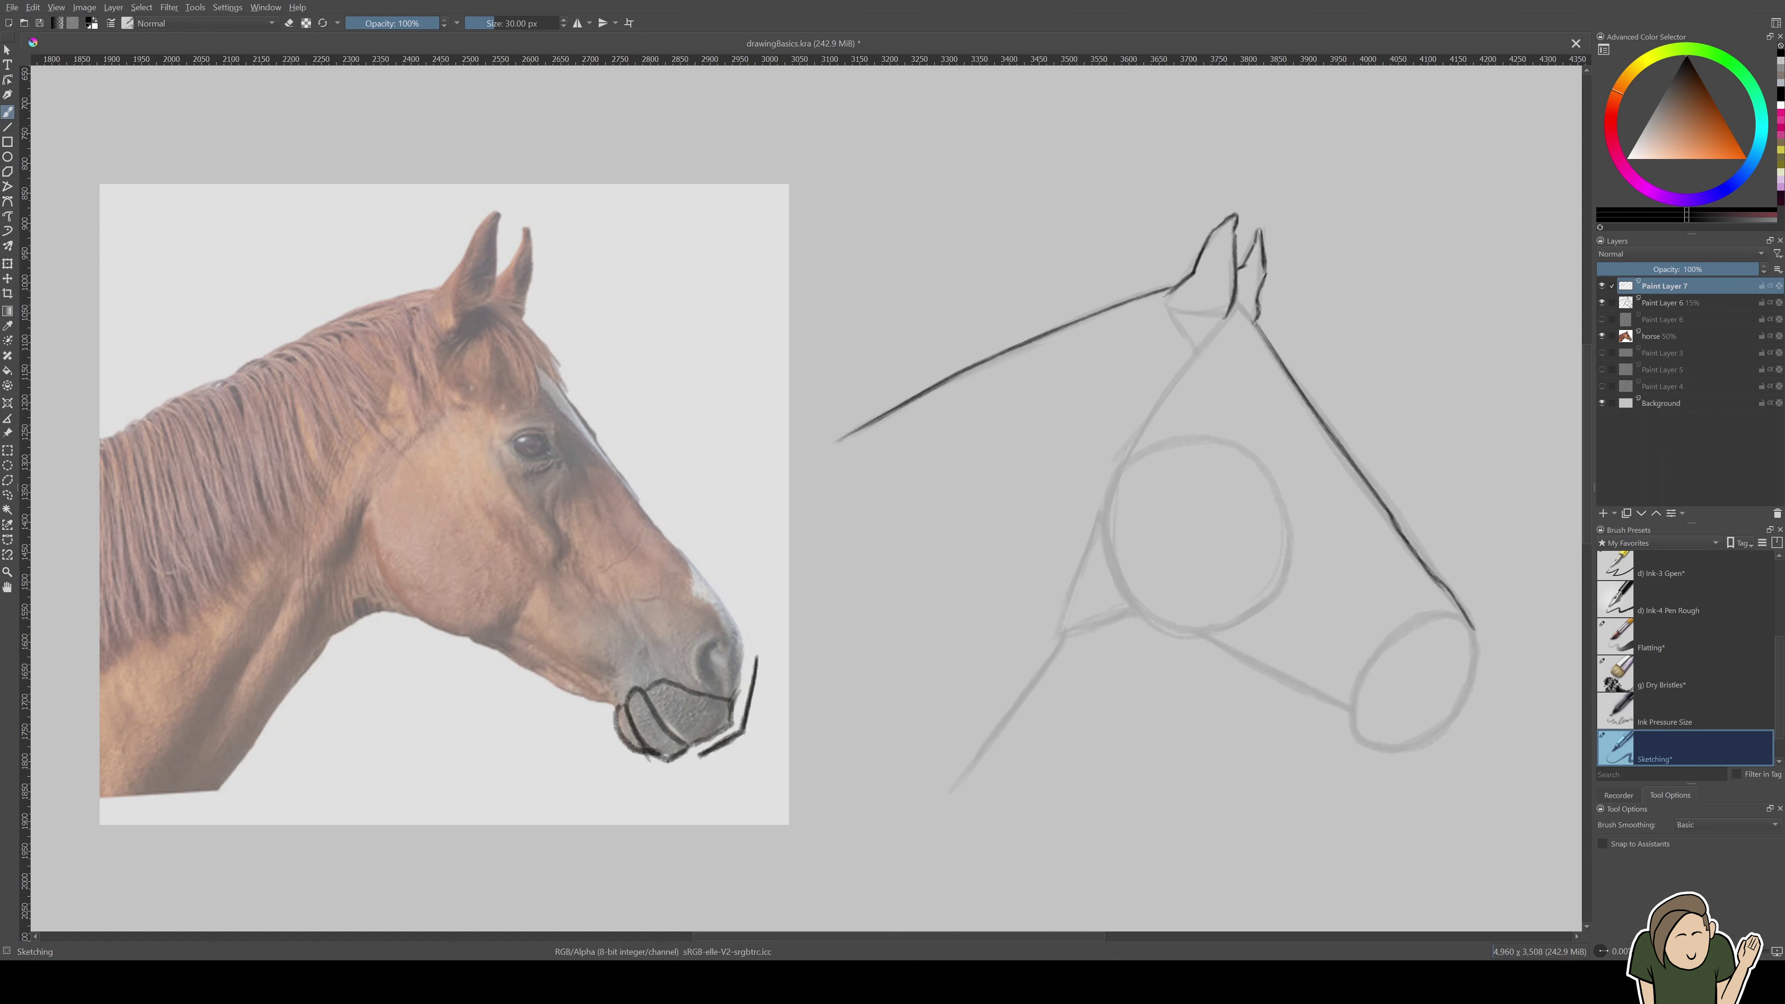
pyautogui.moveTo(738, 687); pyautogui.dragTo(732, 724)
pyautogui.press('e')
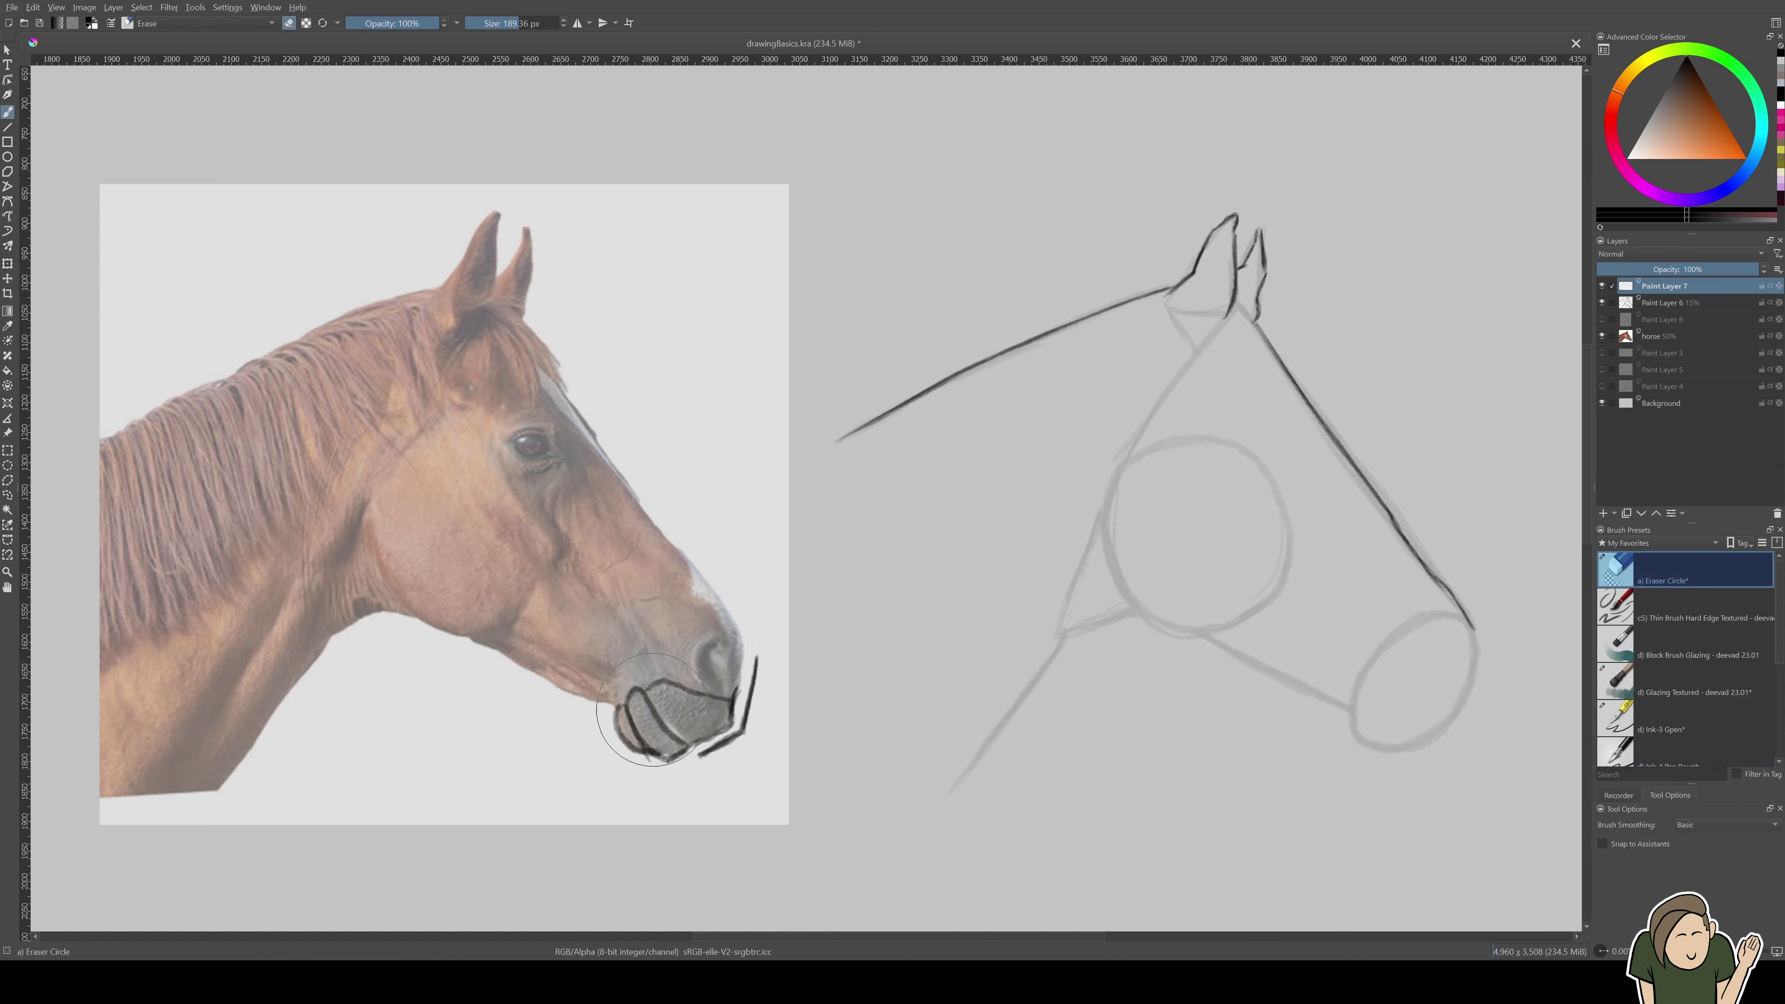
pyautogui.moveTo(638, 718)
pyautogui.mouseDown()
pyautogui.moveTo(761, 659)
pyautogui.moveTo(641, 750)
pyautogui.mouseUp()
pyautogui.press('e')
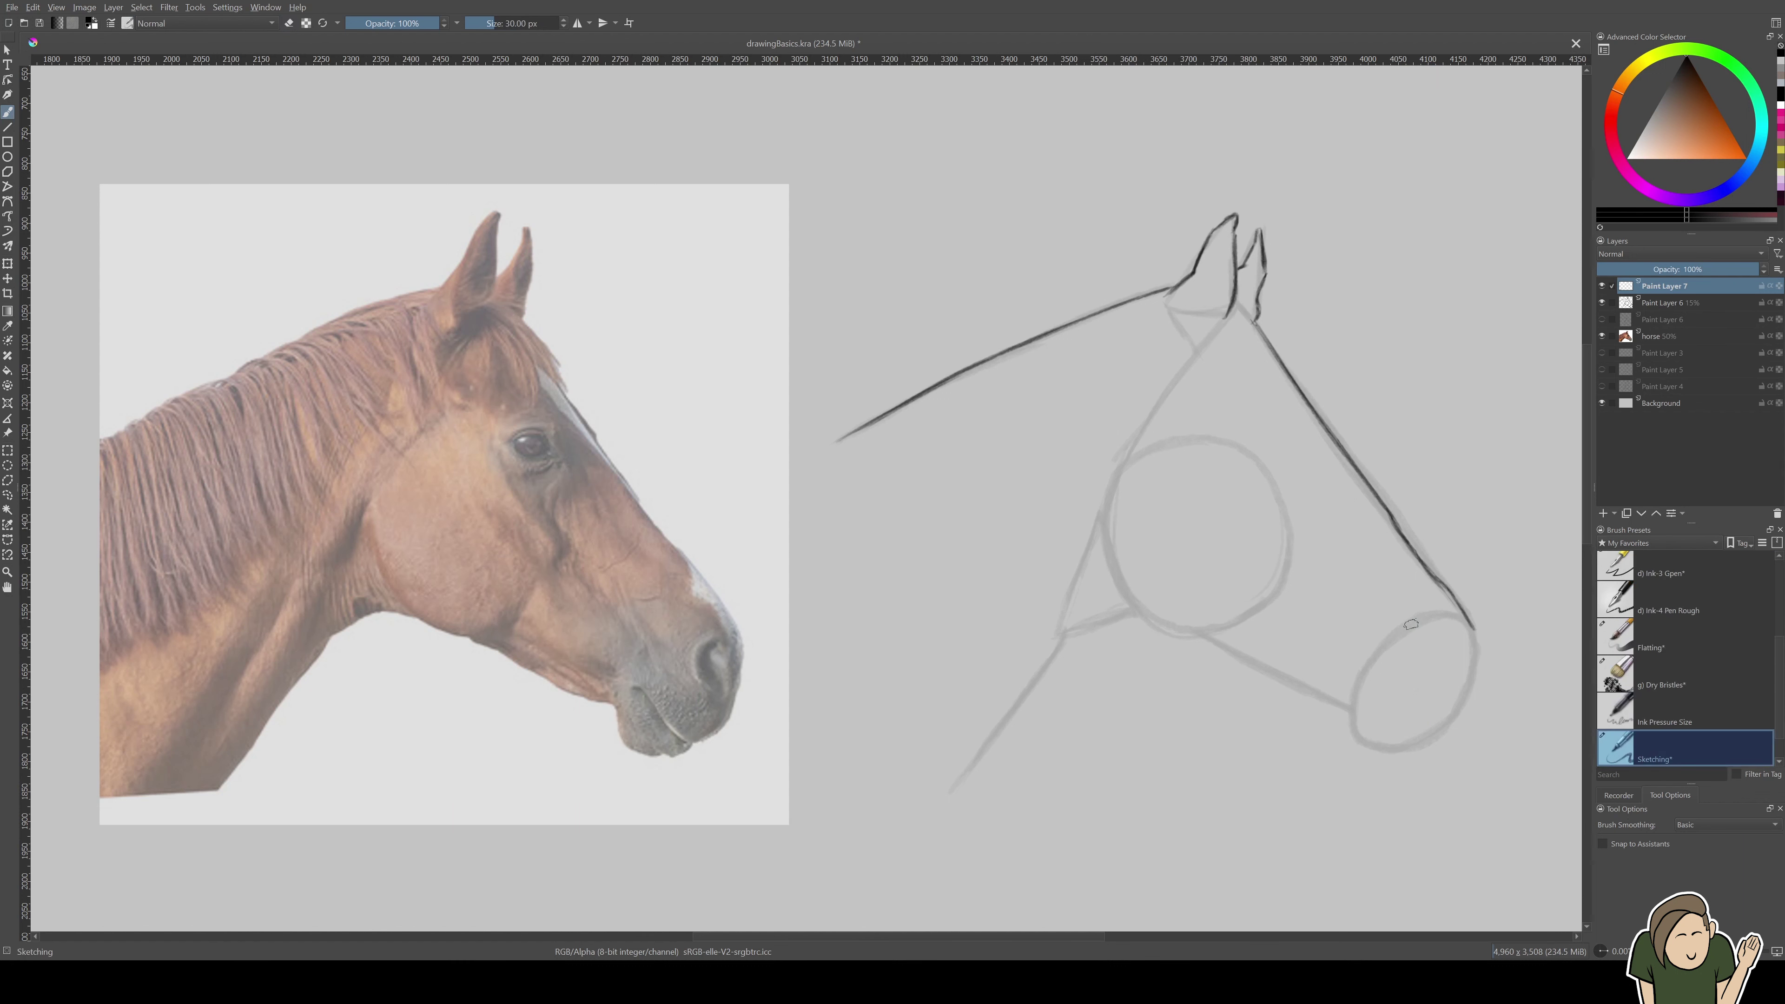
# Outline the nose, lips and chin around the muzzle guide oval, undoing the demonstration strokes made on the photo
pyautogui.moveTo(1474, 627); pyautogui.dragTo(1470, 671)
pyautogui.moveTo(1469, 693); pyautogui.dragTo(1437, 739)
pyautogui.moveTo(709, 750); pyautogui.dragTo(742, 695)
pyautogui.hotkey('ctrl', 'z')
pyautogui.hotkey('ctrl', 'z')
pyautogui.moveTo(579, 709)
pyautogui.mouseDown()
pyautogui.moveTo(609, 711)
pyautogui.moveTo(606, 732)
pyautogui.moveTo(579, 709)
pyautogui.moveTo(605, 716)
pyautogui.mouseUp()
pyautogui.hotkey('ctrl', 'z')
pyautogui.hotkey('ctrl', 'z')
pyautogui.moveTo(1338, 703); pyautogui.dragTo(1337, 701)
pyautogui.moveTo(1343, 711)
pyautogui.mouseDown()
pyautogui.moveTo(1361, 747)
pyautogui.moveTo(1433, 740)
pyautogui.mouseUp()
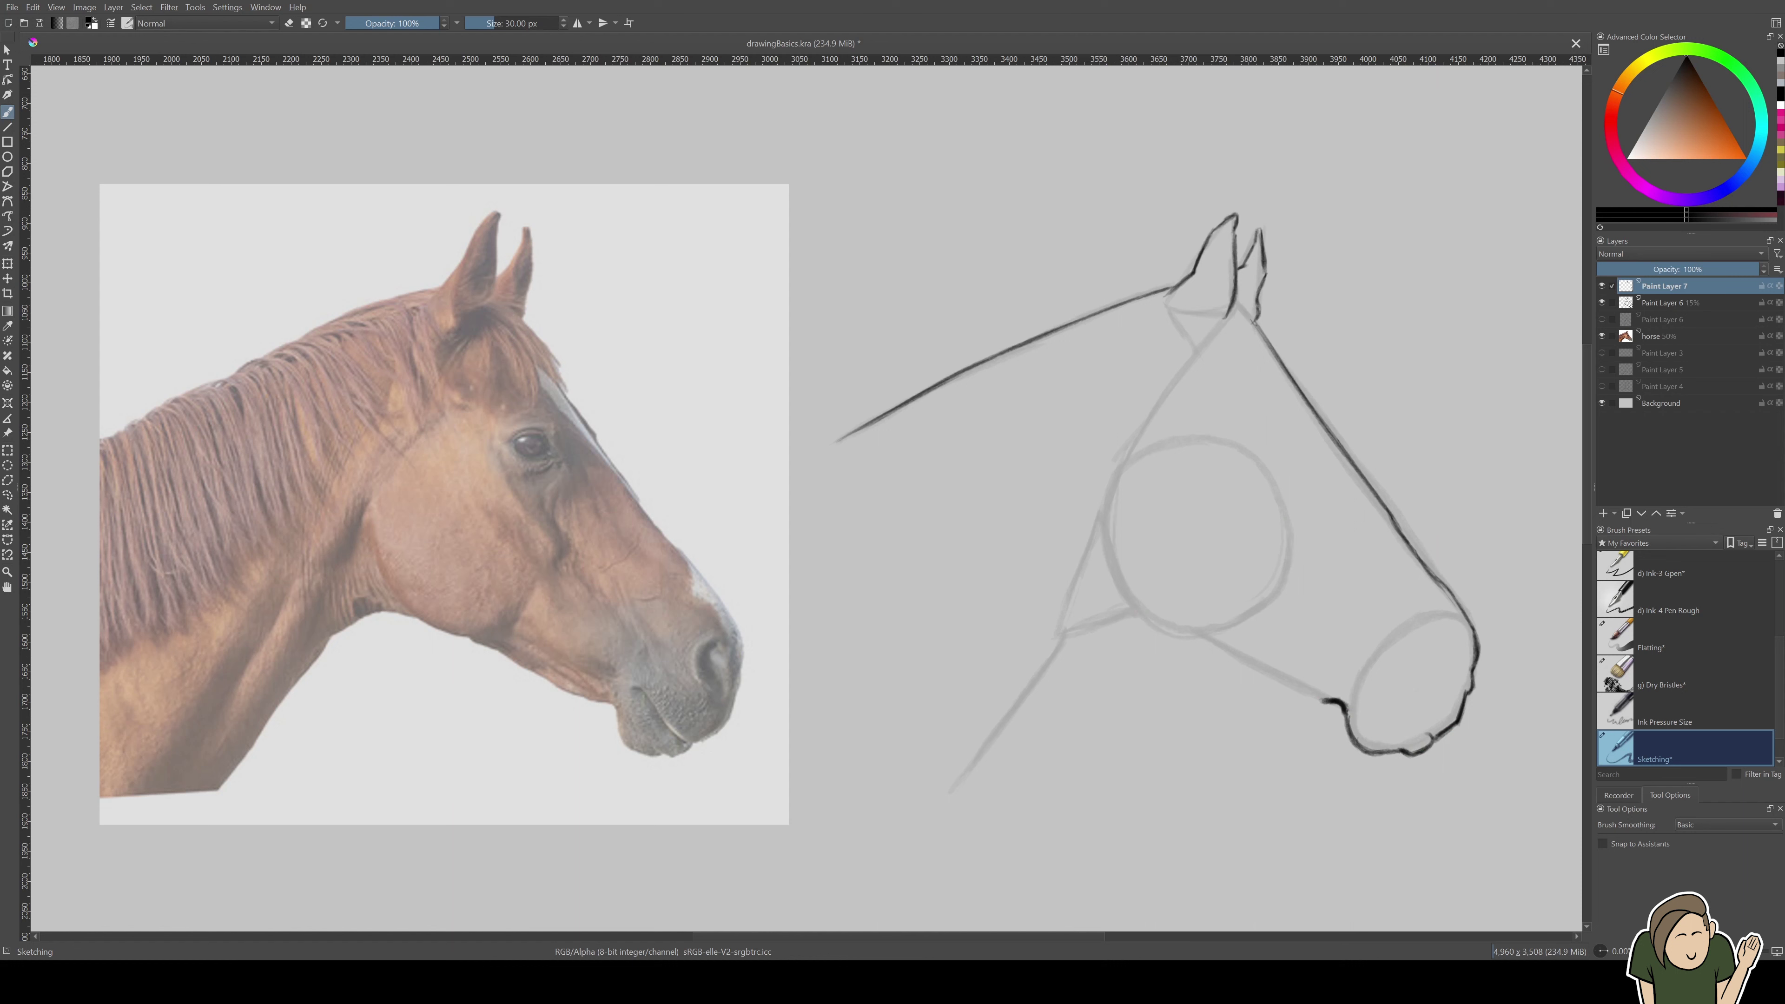
# Draw the lower jaw line from the cheek circle to the chin, undoing the demonstration strokes under the photo's jaw
pyautogui.moveTo(487, 647); pyautogui.dragTo(618, 706)
pyautogui.hotkey('ctrl', 'z')
pyautogui.moveTo(479, 650); pyautogui.dragTo(593, 705)
pyautogui.hotkey('ctrl', 'z')
pyautogui.moveTo(1210, 640); pyautogui.dragTo(1325, 699)
pyautogui.moveTo(1210, 638); pyautogui.dragTo(1323, 701)
# Trace the cheek's rounded back edge on the photo with an arrow pointing to it, and undo these marks
pyautogui.moveTo(370, 511)
pyautogui.mouseDown()
pyautogui.moveTo(391, 583)
pyautogui.moveTo(430, 626)
pyautogui.moveTo(492, 641)
pyautogui.moveTo(512, 618)
pyautogui.mouseUp()
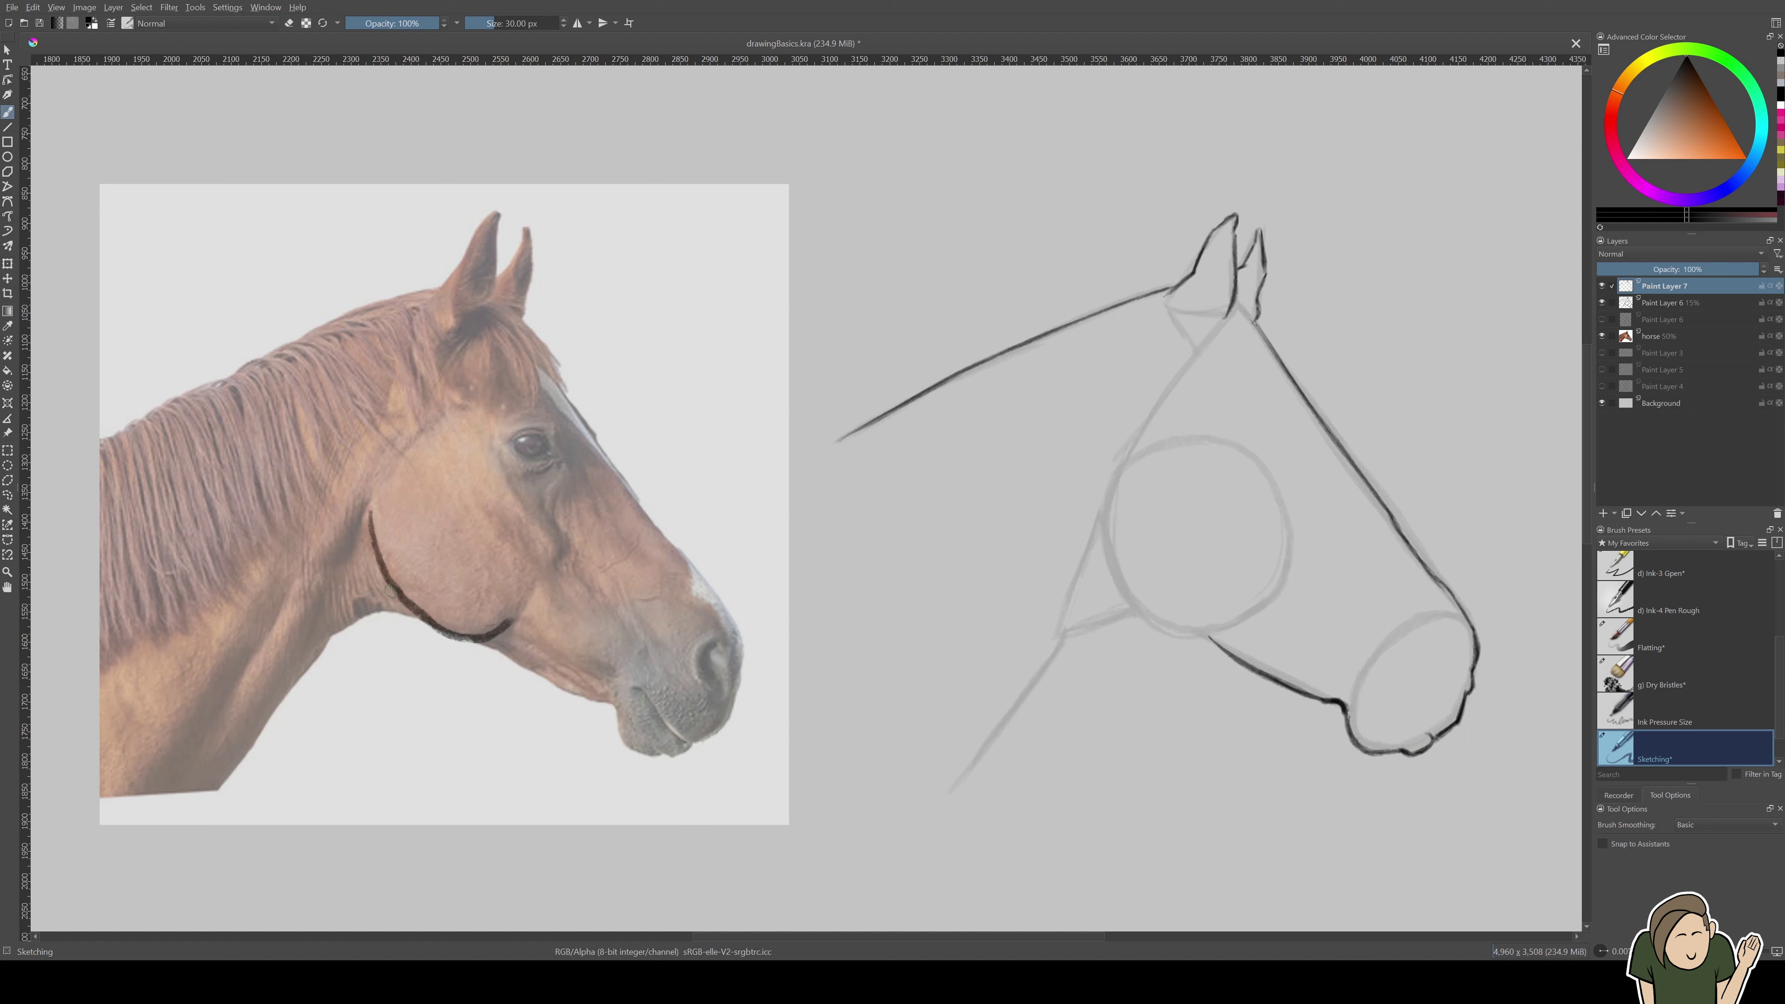
pyautogui.moveTo(370, 514)
pyautogui.mouseDown()
pyautogui.moveTo(406, 609)
pyautogui.moveTo(504, 625)
pyautogui.moveTo(405, 587)
pyautogui.moveTo(383, 552)
pyautogui.mouseUp()
pyautogui.moveTo(426, 468)
pyautogui.mouseDown()
pyautogui.moveTo(401, 540)
pyautogui.moveTo(421, 550)
pyautogui.mouseUp()
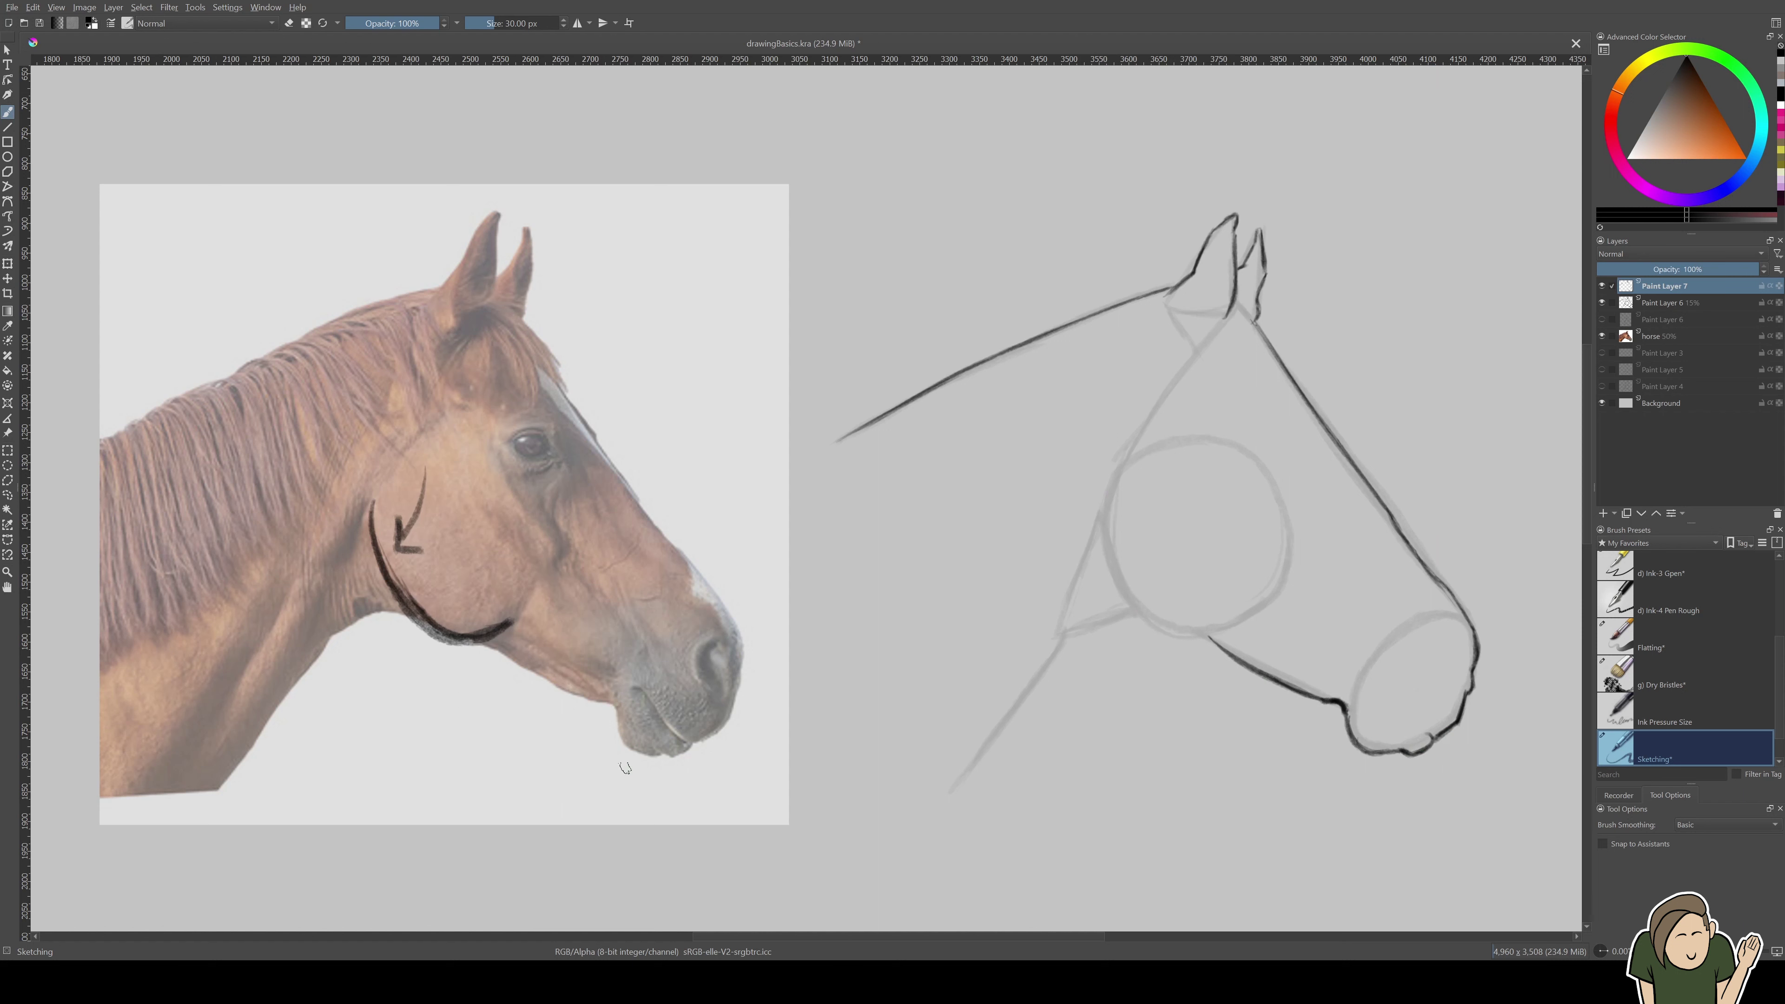
pyautogui.moveTo(471, 746)
pyautogui.mouseDown()
pyautogui.moveTo(472, 665)
pyautogui.moveTo(481, 682)
pyautogui.mouseUp()
pyautogui.hotkey('ctrl', 'z')
pyautogui.hotkey('ctrl', 'z')
pyautogui.hotkey('ctrl', 'z')
pyautogui.hotkey('ctrl', 'z')
pyautogui.hotkey('ctrl', 'z')
pyautogui.hotkey('ctrl', 'z')
pyautogui.hotkey('ctrl', 'z')
pyautogui.hotkey('ctrl', 'z')
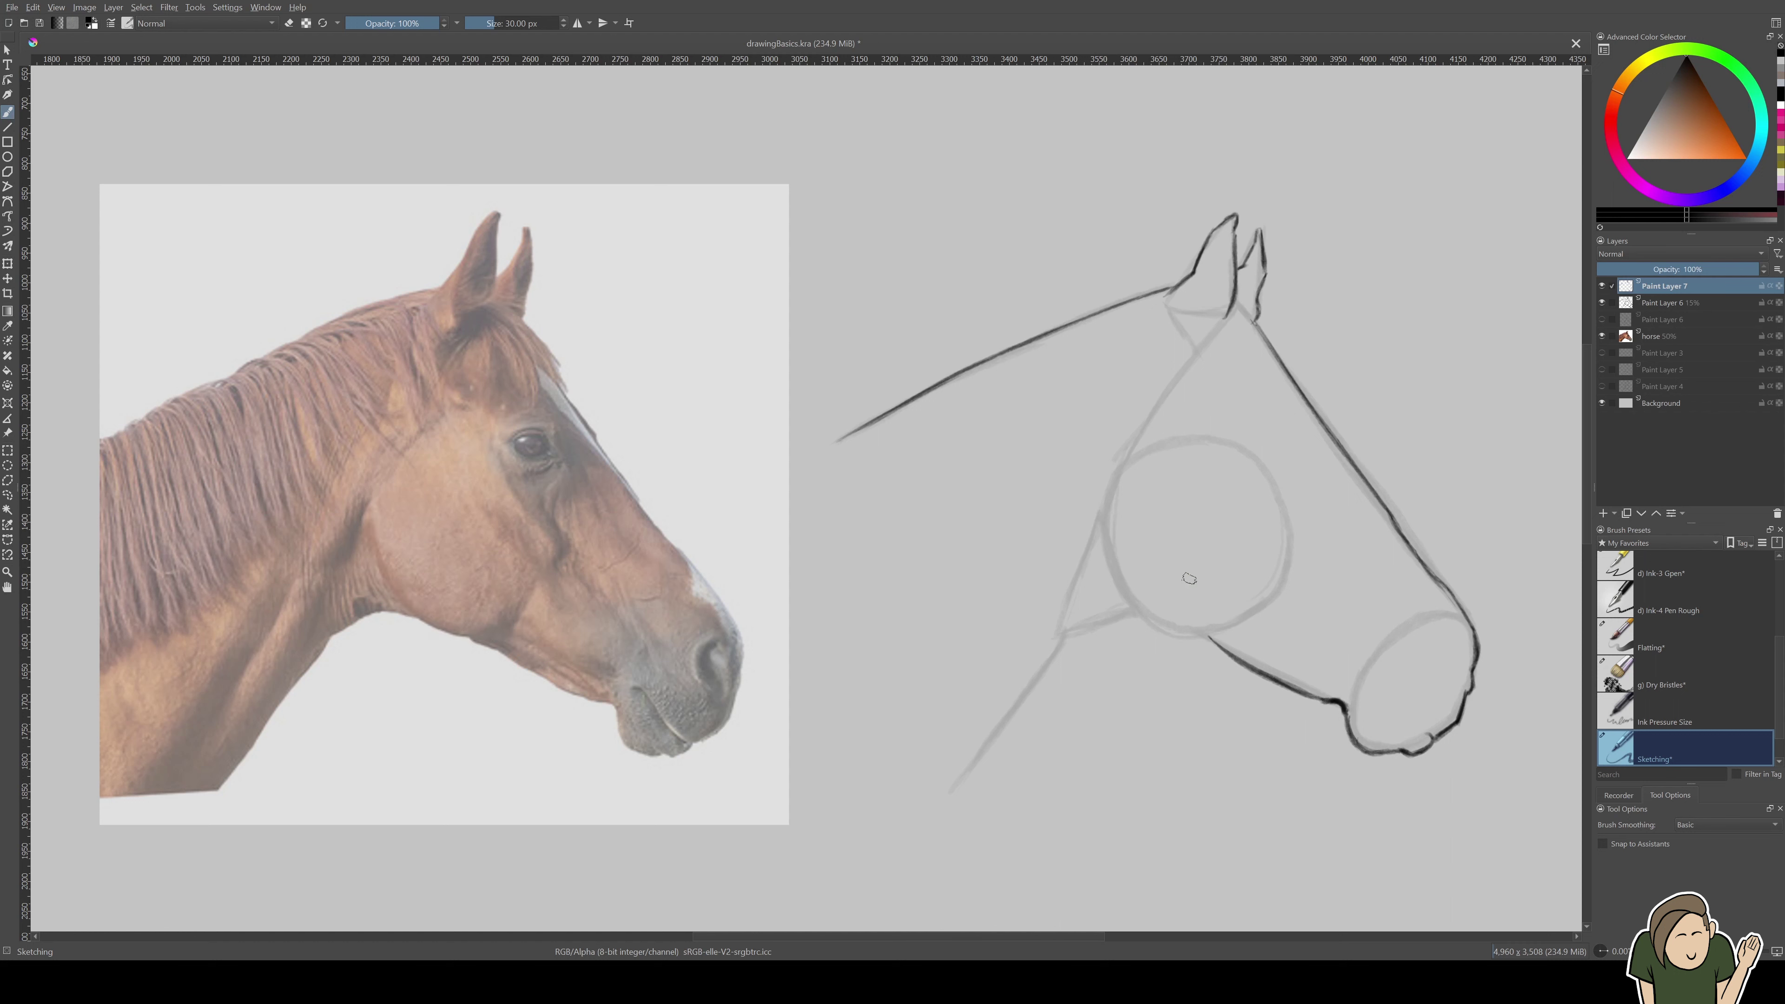
# Draw the rounded cheek edge along the back and underside of the guide circle
pyautogui.moveTo(1137, 599)
pyautogui.mouseDown()
pyautogui.moveTo(1209, 635)
pyautogui.moveTo(1145, 611)
pyautogui.moveTo(1209, 635)
pyautogui.moveTo(1240, 621)
pyautogui.moveTo(1201, 634)
pyautogui.moveTo(1124, 587)
pyautogui.moveTo(1107, 485)
pyautogui.moveTo(1132, 590)
pyautogui.mouseUp()
pyautogui.moveTo(1103, 514)
pyautogui.mouseDown()
pyautogui.moveTo(1152, 615)
pyautogui.moveTo(1188, 632)
pyautogui.moveTo(1249, 616)
pyautogui.mouseUp()
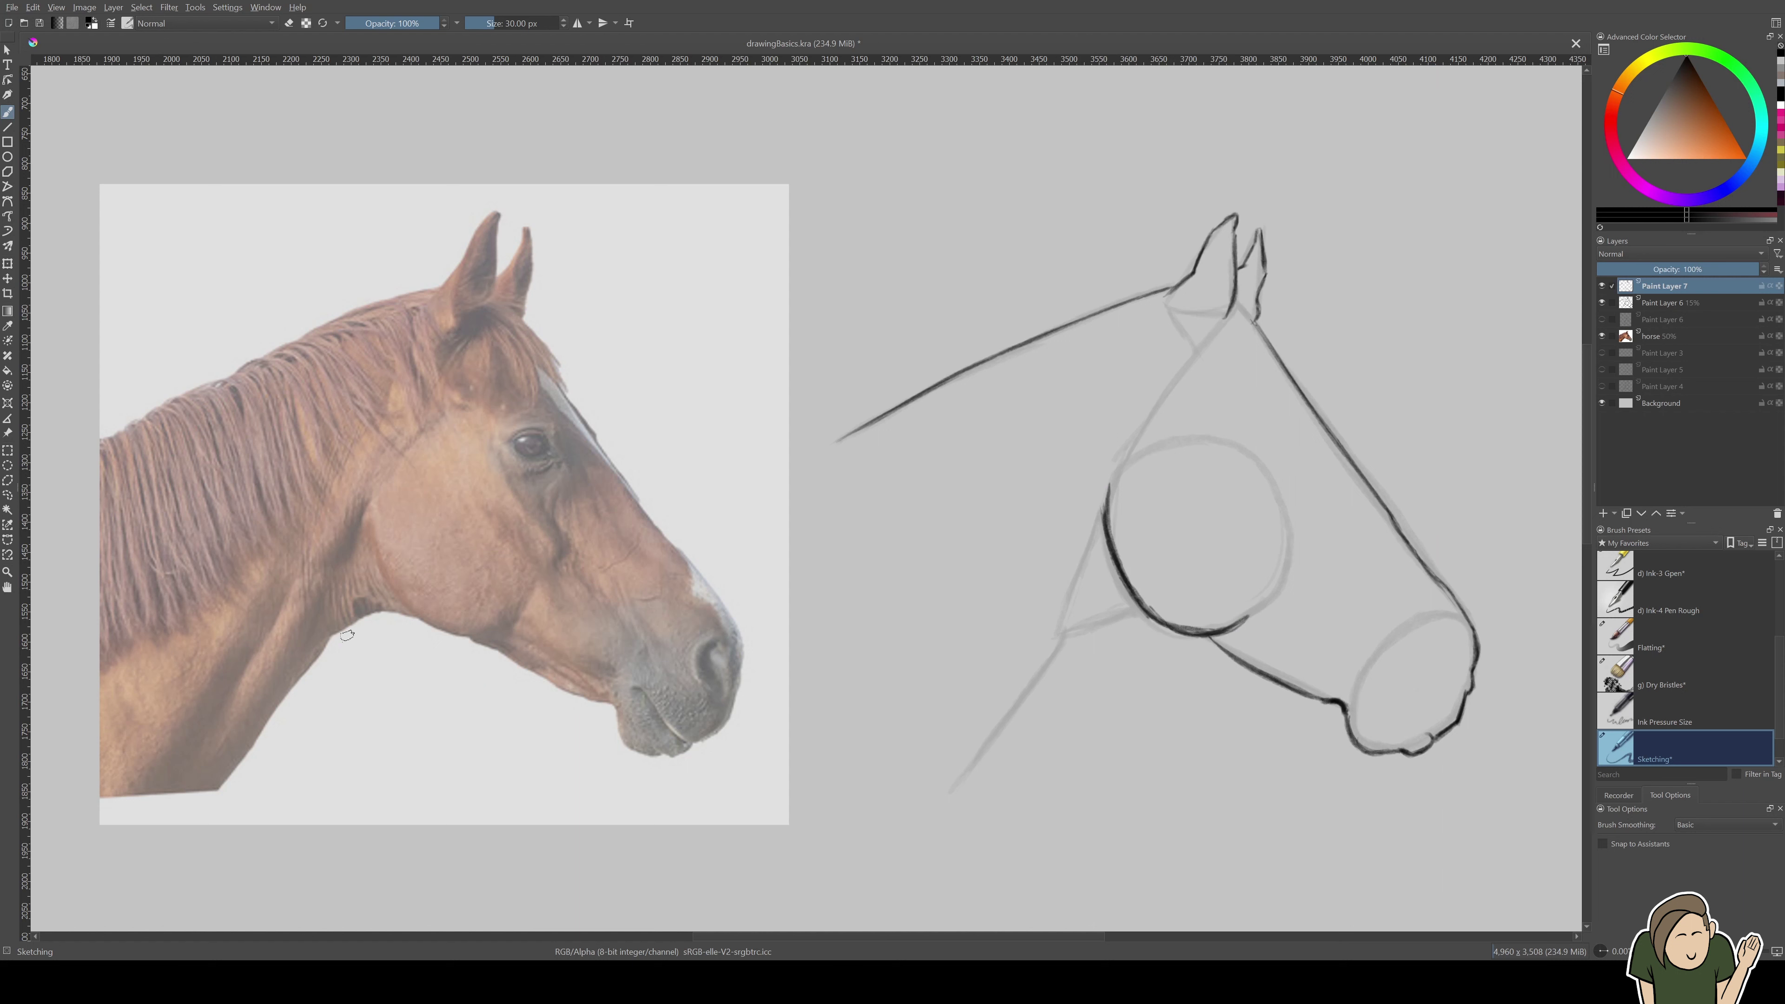
# Sketch the throat's triangle and its curved lower edge over the photo, and undo all of these marks
pyautogui.moveTo(322, 639); pyautogui.dragTo(404, 617)
pyautogui.moveTo(372, 534); pyautogui.dragTo(407, 616)
pyautogui.moveTo(365, 512)
pyautogui.mouseDown()
pyautogui.moveTo(324, 639)
pyautogui.moveTo(366, 517)
pyautogui.mouseUp()
pyautogui.moveTo(332, 632); pyautogui.dragTo(406, 618)
pyautogui.moveTo(369, 533); pyautogui.dragTo(409, 618)
pyautogui.moveTo(364, 633)
pyautogui.mouseDown()
pyautogui.moveTo(407, 620)
pyautogui.moveTo(329, 642)
pyautogui.moveTo(404, 614)
pyautogui.moveTo(423, 634)
pyautogui.moveTo(346, 628)
pyautogui.moveTo(325, 685)
pyautogui.moveTo(364, 620)
pyautogui.moveTo(423, 656)
pyautogui.mouseUp()
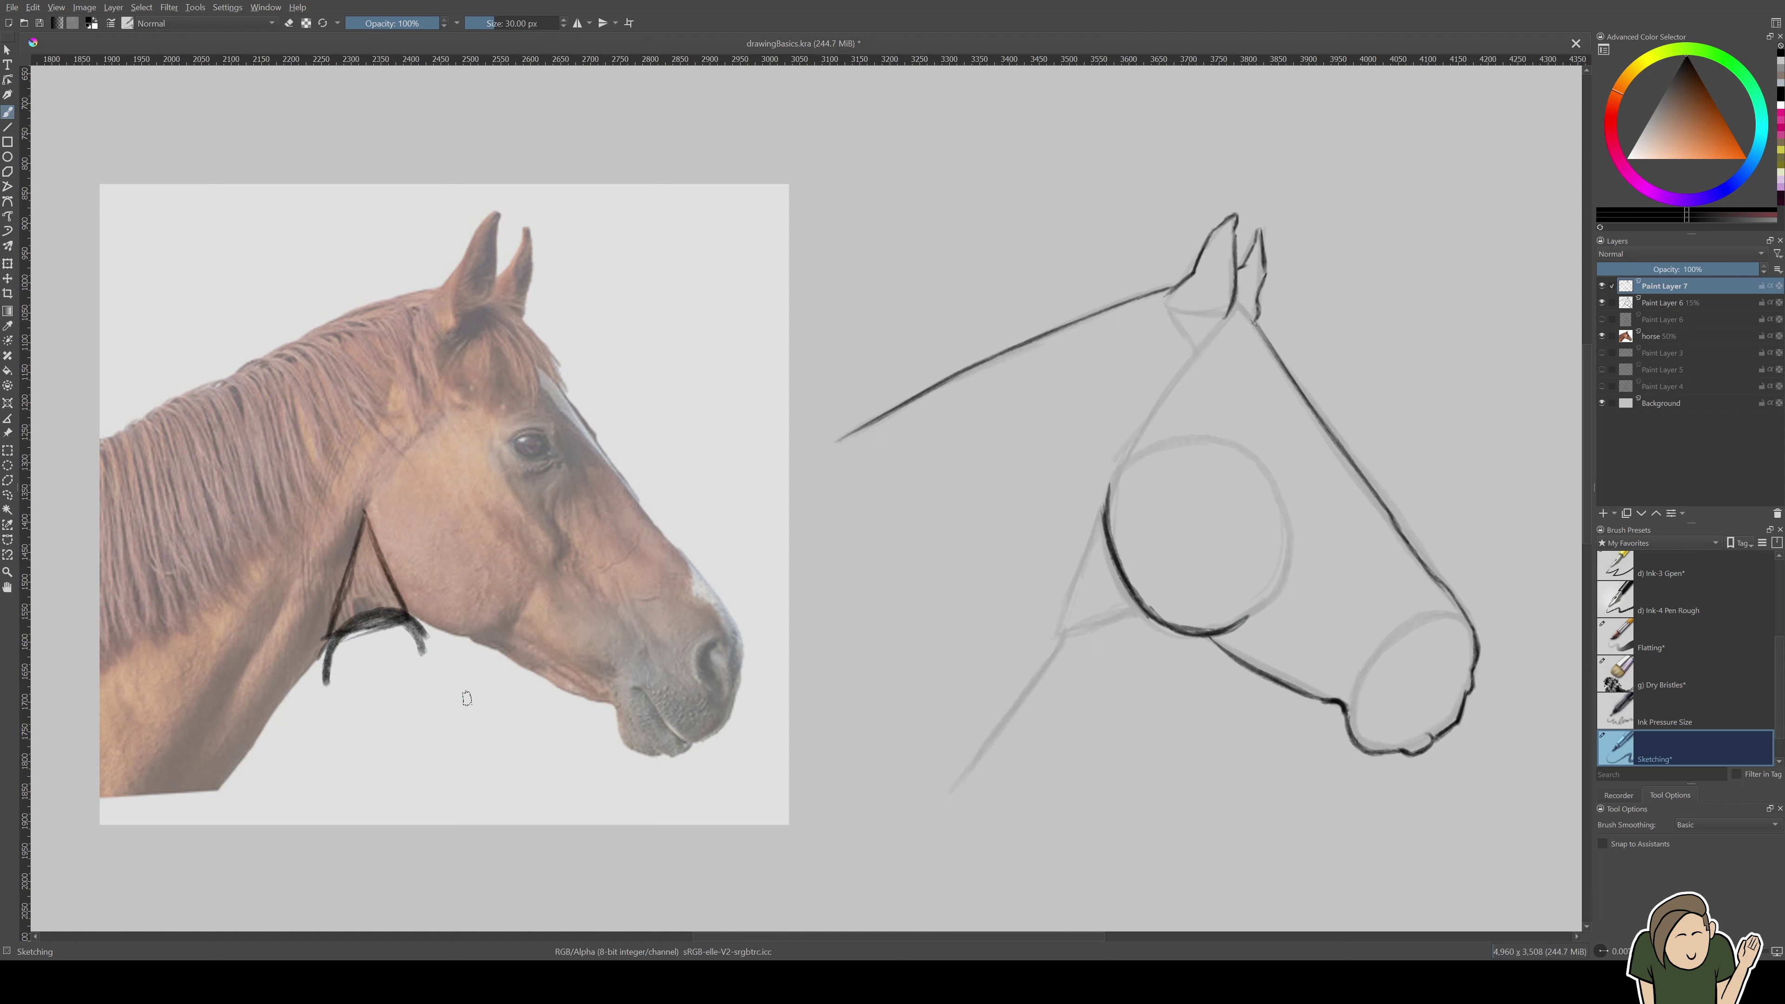
pyautogui.moveTo(378, 573); pyautogui.dragTo(402, 604)
pyautogui.moveTo(369, 512)
pyautogui.mouseDown()
pyautogui.moveTo(374, 561)
pyautogui.moveTo(402, 603)
pyautogui.moveTo(376, 513)
pyautogui.moveTo(407, 608)
pyautogui.mouseUp()
pyautogui.hotkey('ctrl', 'z')
pyautogui.hotkey('ctrl', 'z')
pyautogui.hotkey('ctrl', 'z')
pyautogui.hotkey('ctrl', 'z')
pyautogui.hotkey('ctrl', 'z')
pyautogui.hotkey('ctrl', 'z')
pyautogui.hotkey('ctrl', 'z')
pyautogui.hotkey('ctrl', 'z')
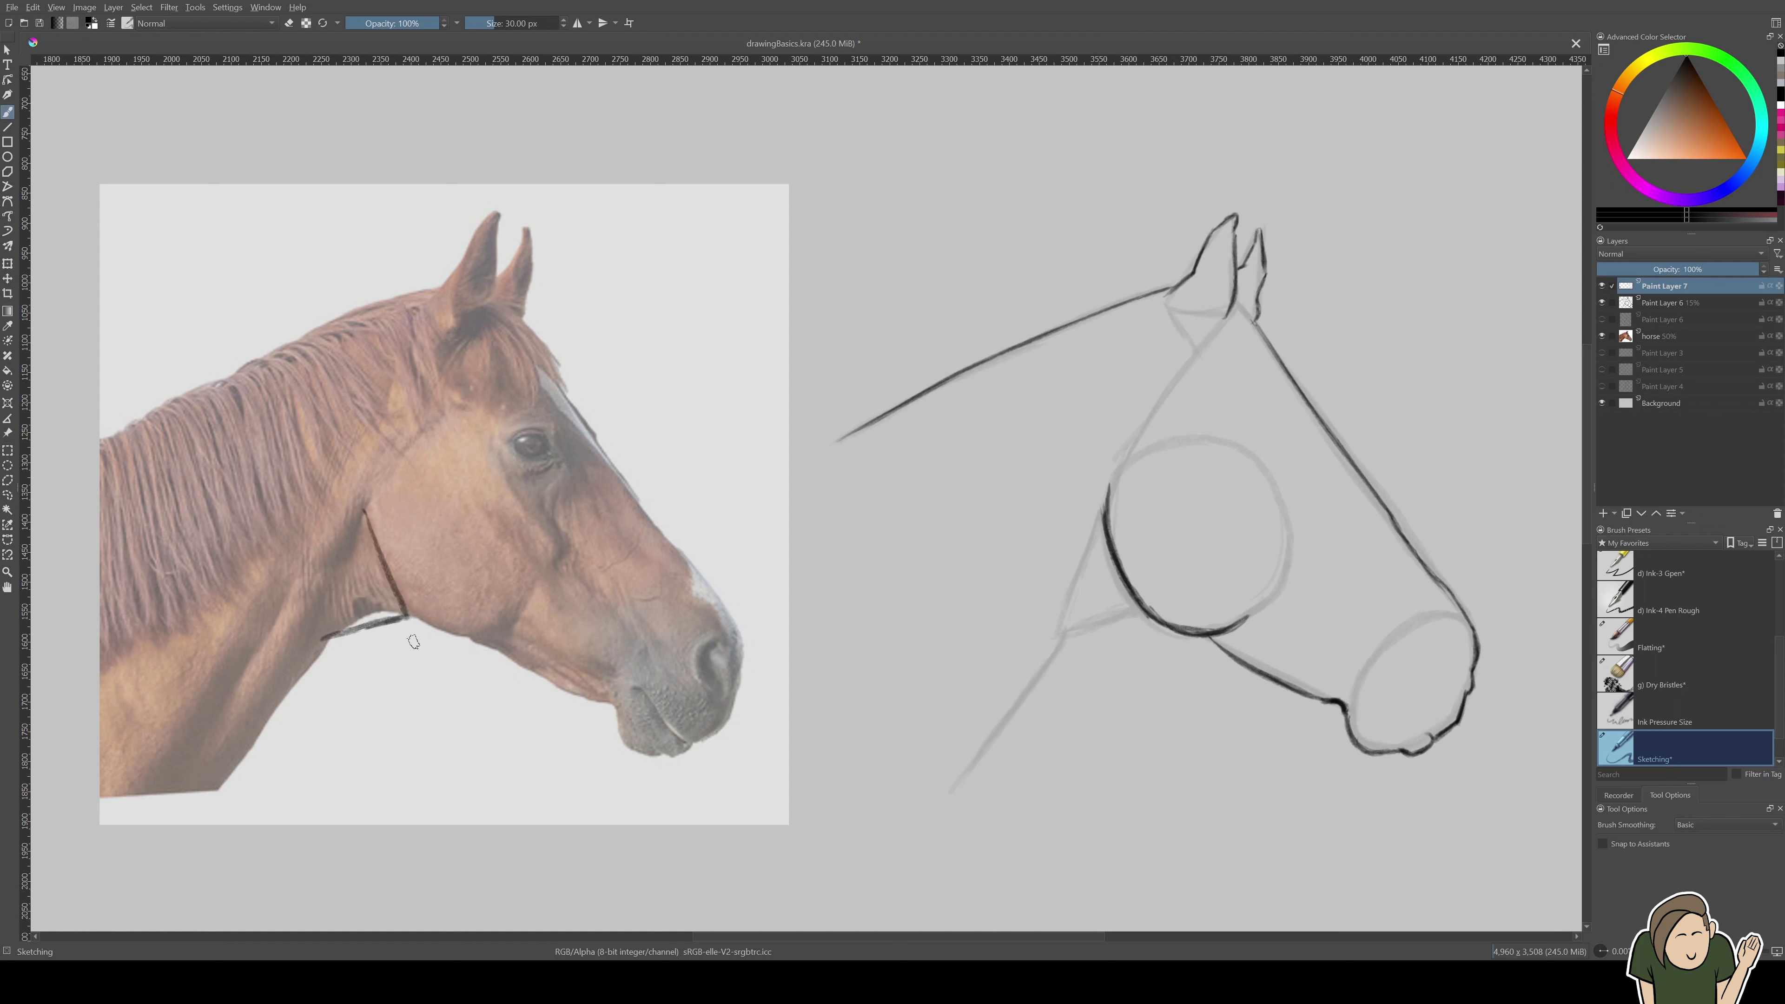
pyautogui.hotkey('ctrl', 'z')
pyautogui.hotkey('ctrl', 'z')
# Draw the underside of the neck and the throat curve up to the cheek, and reinforce the forehead line below the ears
pyautogui.moveTo(1070, 632)
pyautogui.mouseDown()
pyautogui.moveTo(1145, 610)
pyautogui.moveTo(1068, 630)
pyautogui.moveTo(970, 772)
pyautogui.mouseUp()
pyautogui.moveTo(1021, 704); pyautogui.dragTo(953, 795)
pyautogui.moveTo(1046, 662)
pyautogui.mouseDown()
pyautogui.moveTo(1073, 629)
pyautogui.moveTo(1146, 602)
pyautogui.mouseUp()
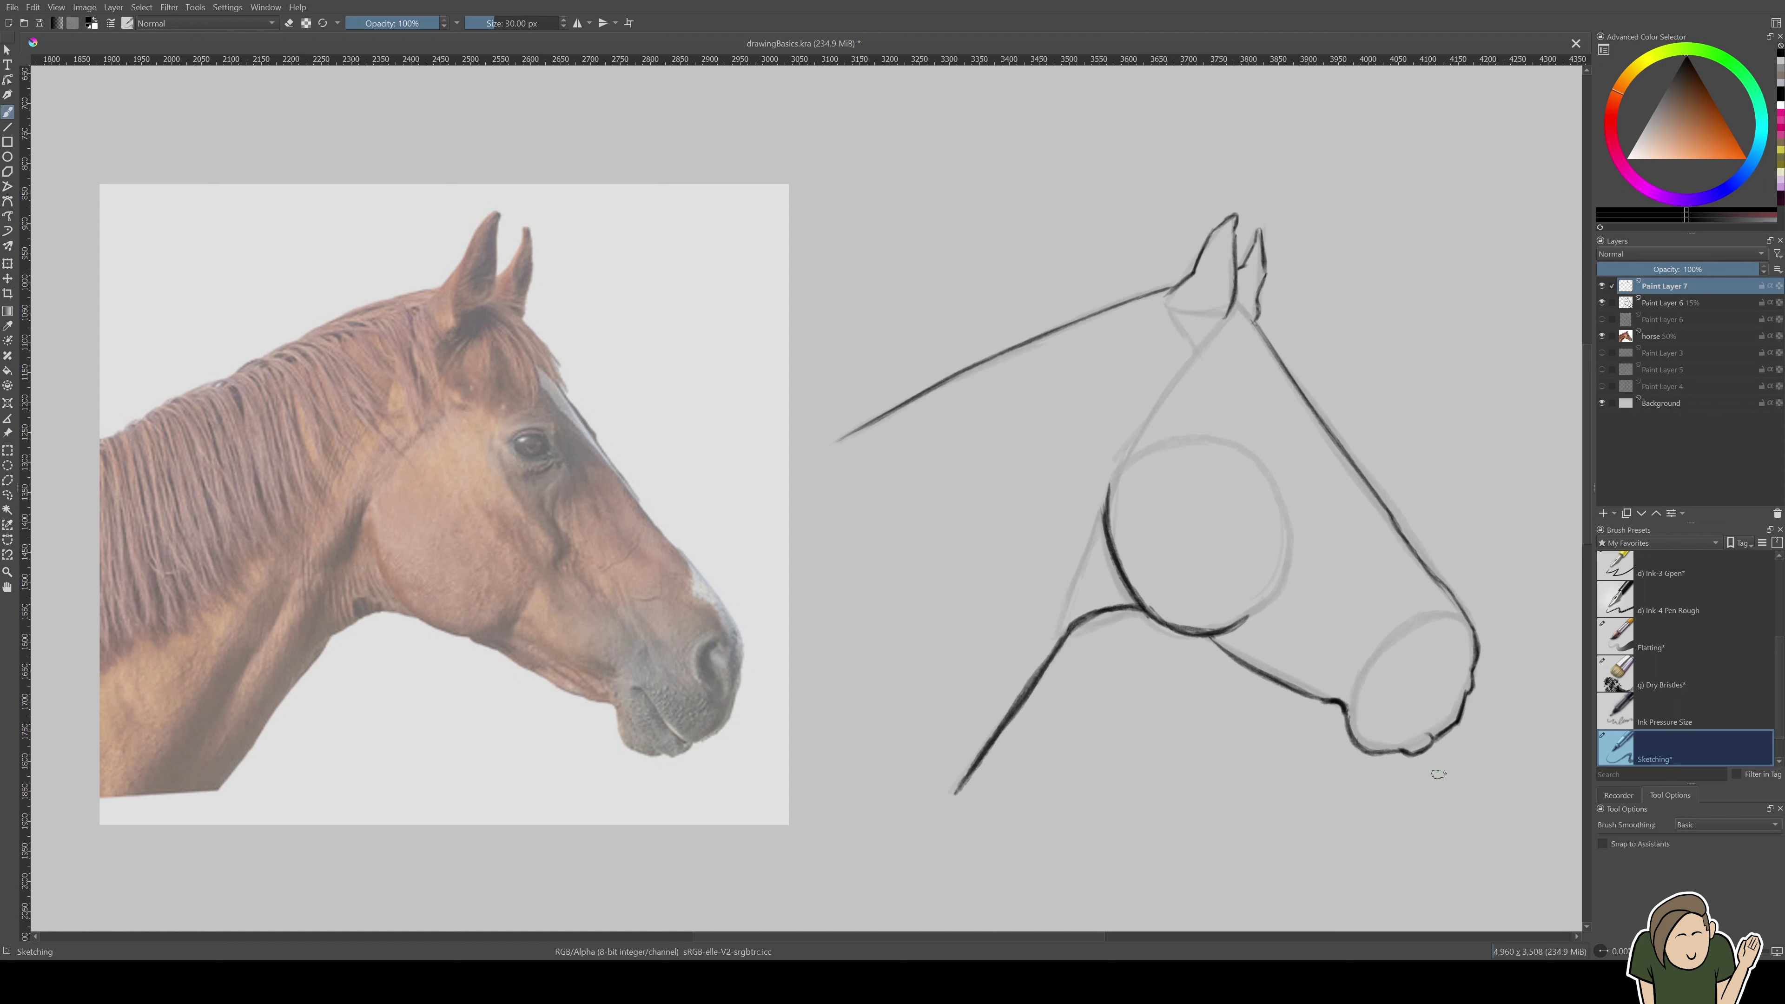
pyautogui.moveTo(1256, 323); pyautogui.dragTo(1287, 373)
# Move the refined line drawing on Paint Layer 7 onto the horse photo to compare their outlines
pyautogui.press('t')
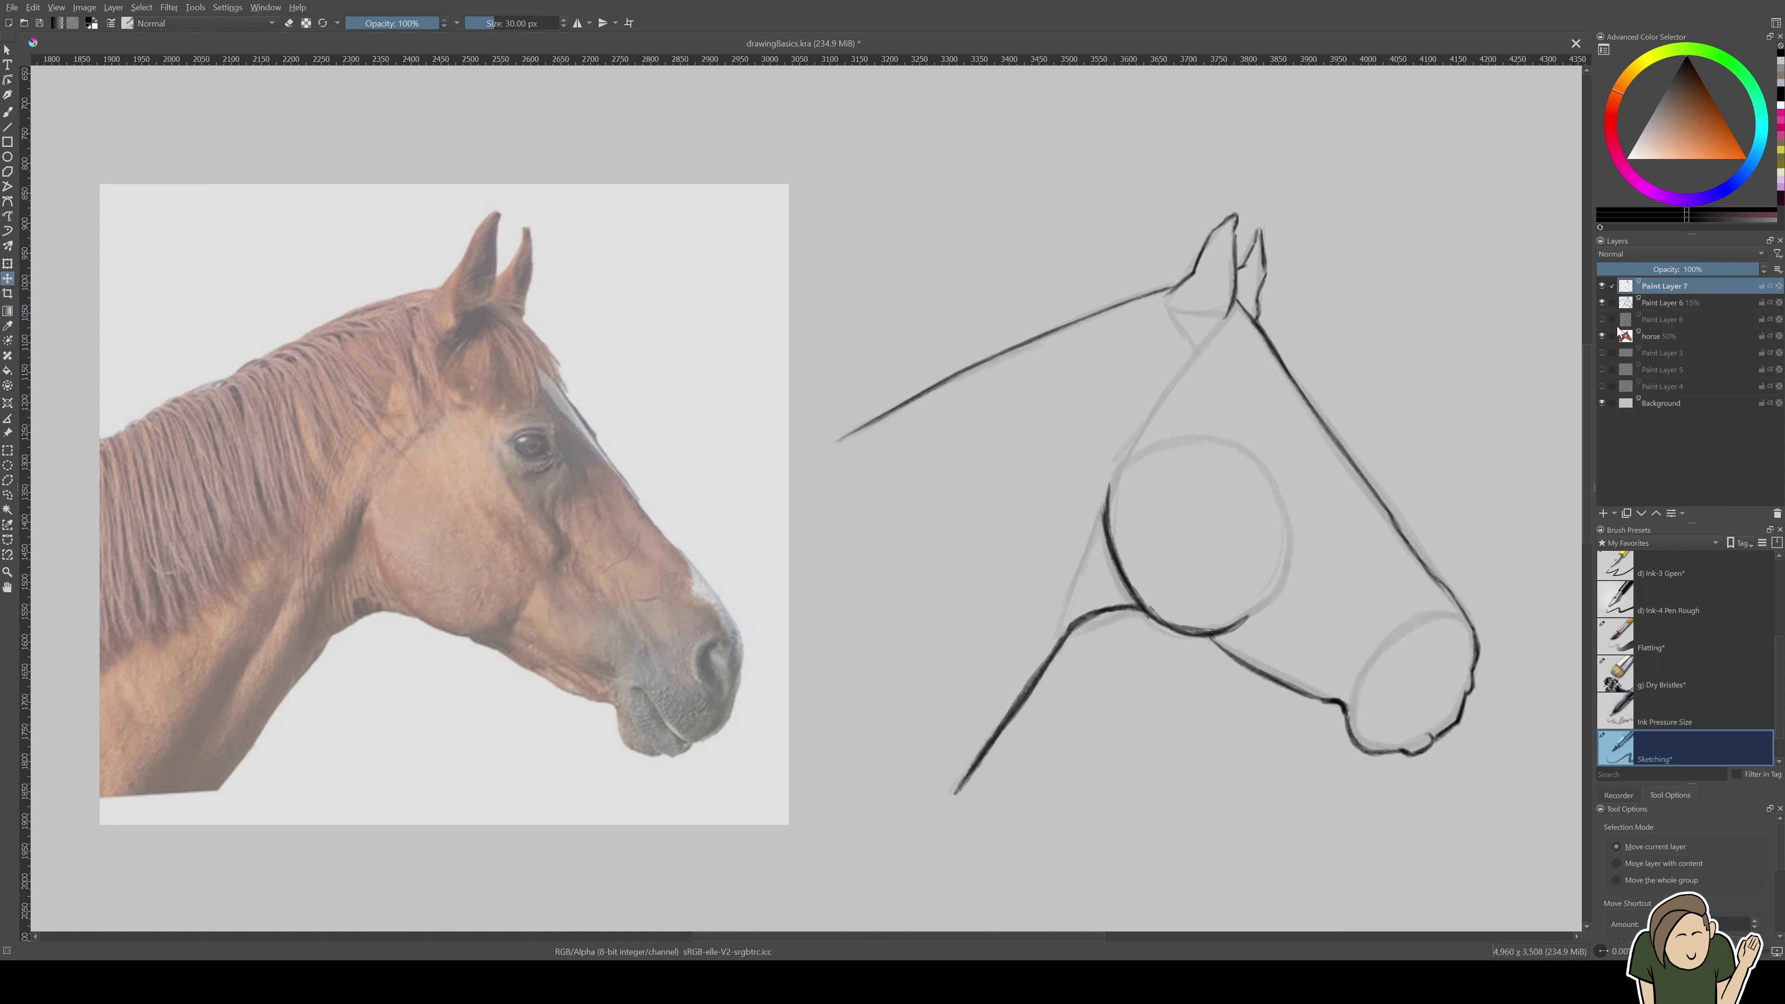
pyautogui.moveTo(1249, 651)
pyautogui.mouseDown()
pyautogui.moveTo(721, 658)
pyautogui.moveTo(535, 696)
pyautogui.mouseUp()
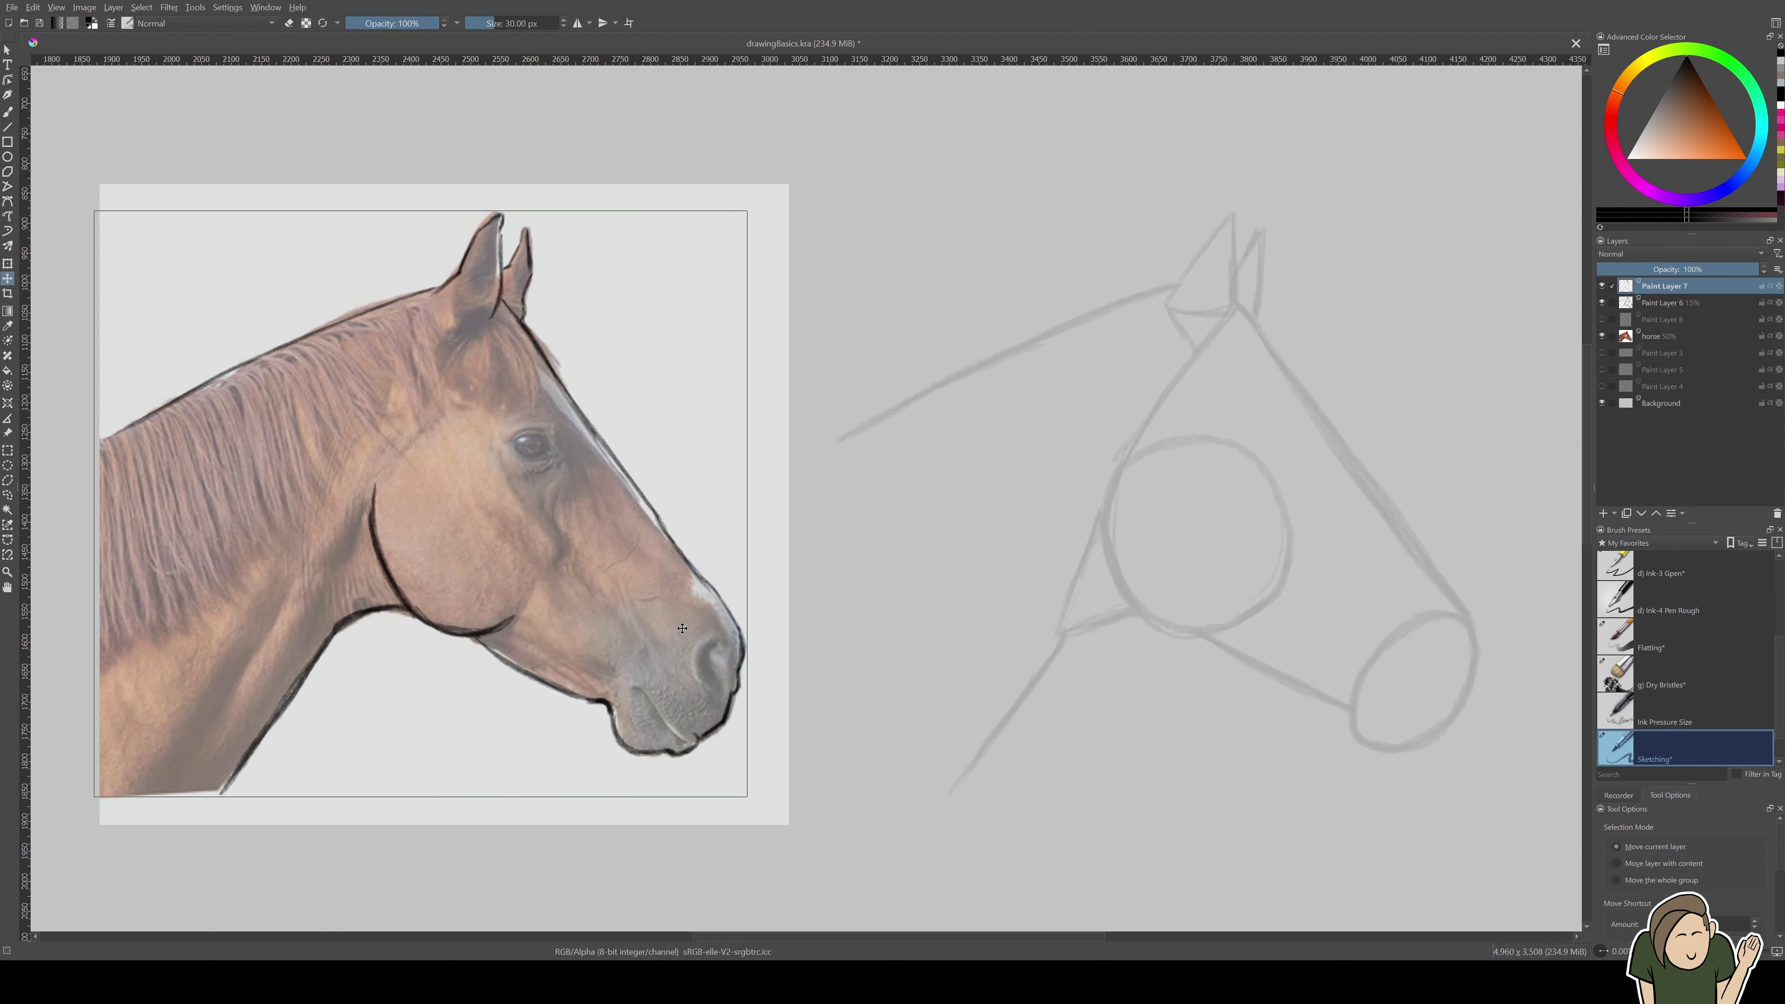
pyautogui.press('b')
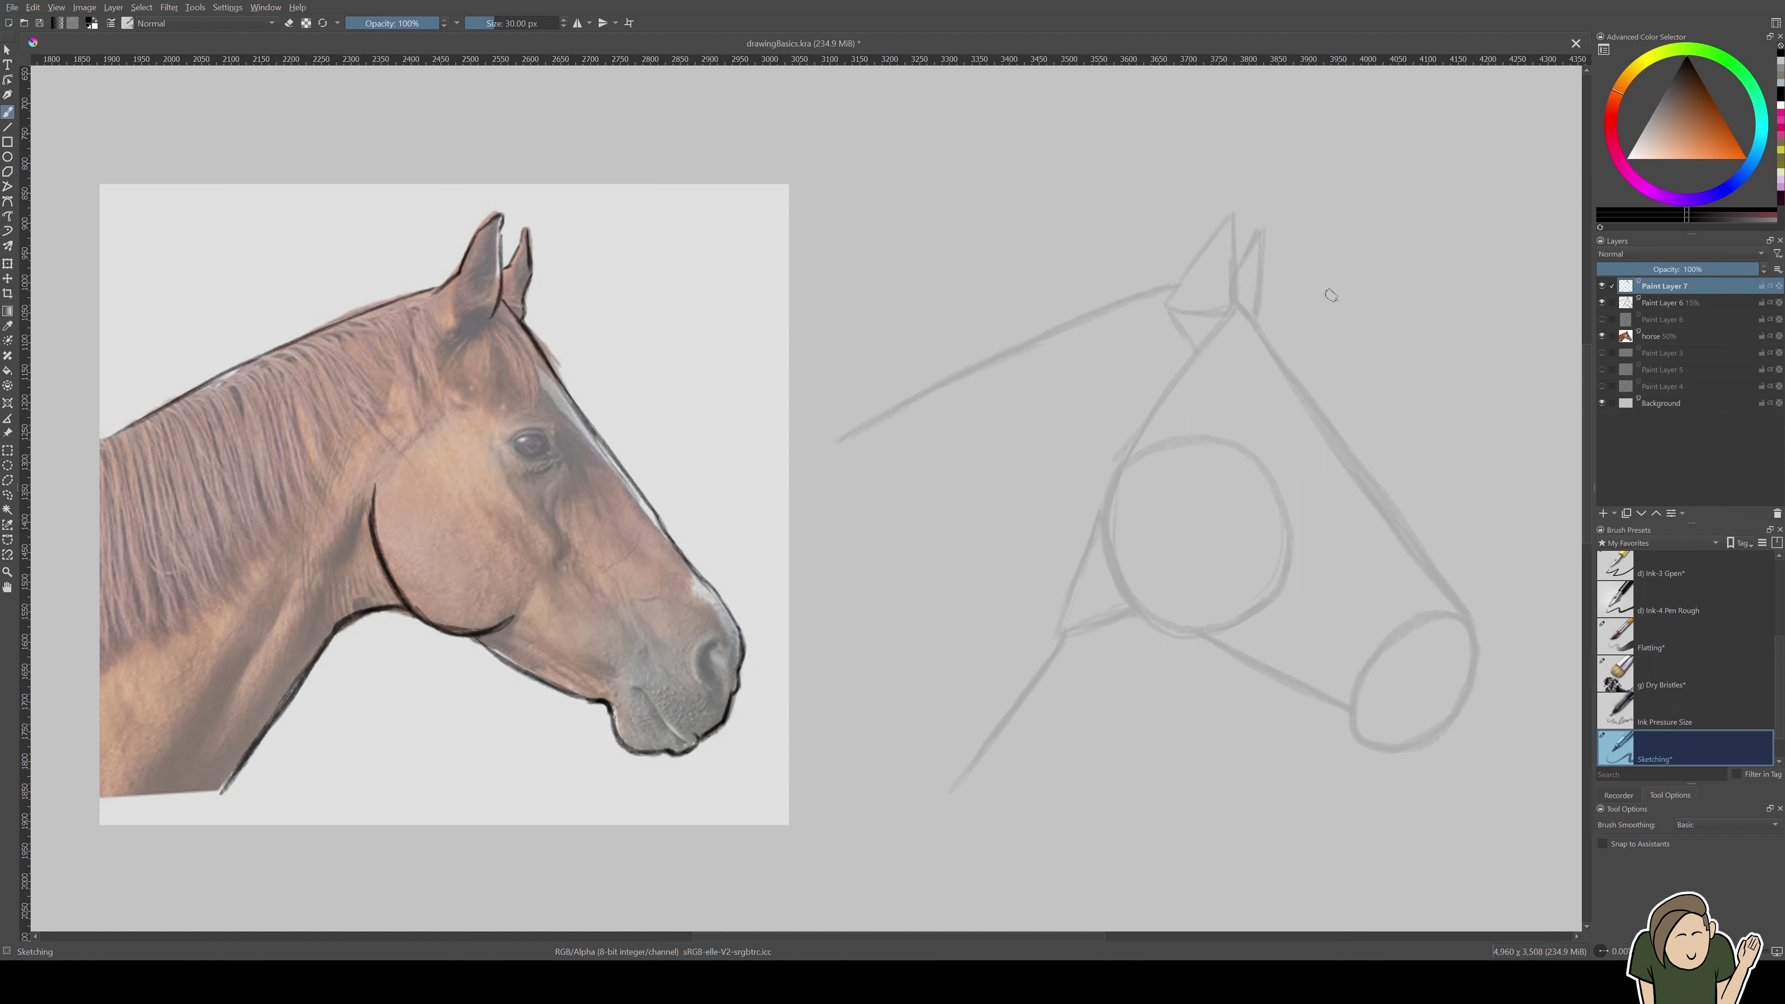
# Set the construction sketch's layer to 100% opacity, undo the strokes drawn beside it, and reselect Paint Layer 7
pyautogui.click(1677, 303)
pyautogui.moveTo(1619, 269); pyautogui.dragTo(1760, 269)
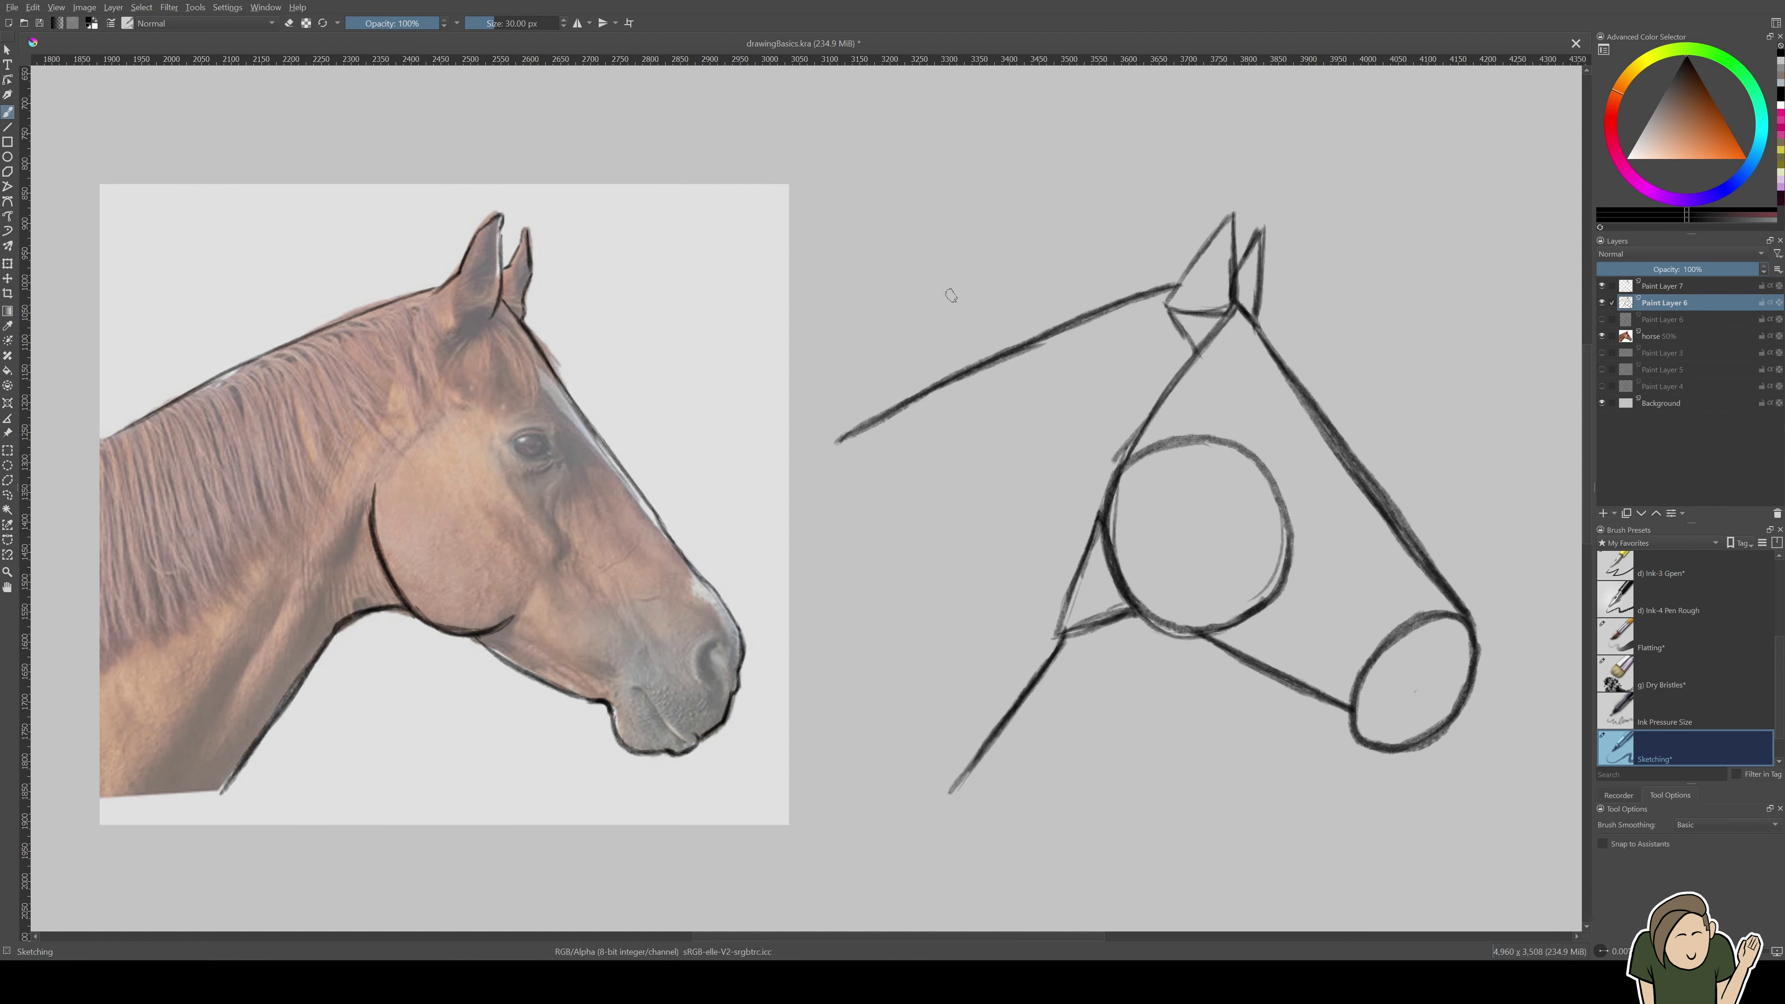
pyautogui.moveTo(915, 214); pyautogui.dragTo(960, 314)
pyautogui.moveTo(960, 313); pyautogui.dragTo(974, 293)
pyautogui.hotkey('ctrl', 'z')
pyautogui.hotkey('ctrl', 'z')
pyautogui.hotkey('ctrl', 'z')
pyautogui.click(1663, 288)
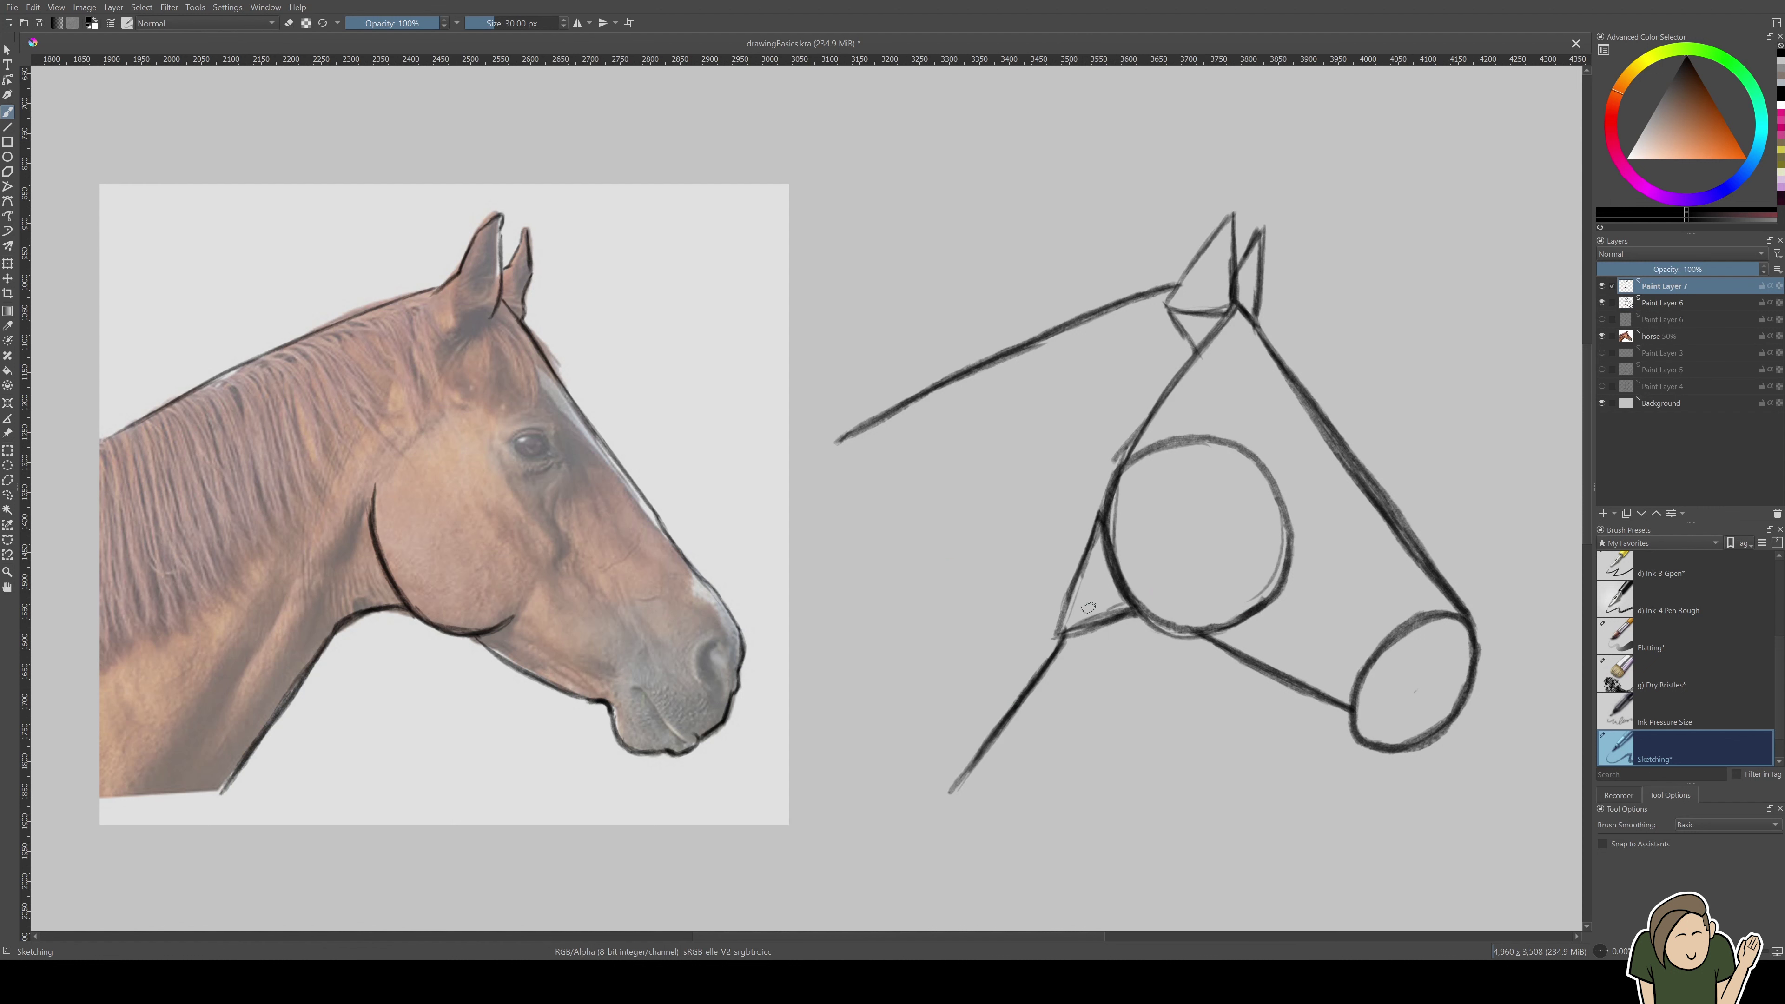
# Set the horse photo layer's opacity to 100%
pyautogui.scroll(-1, 965, 596)
pyautogui.scroll(-1, 965, 596)
pyautogui.moveTo(948, 589)
pyautogui.mouseDown()
pyautogui.moveTo(1036, 588)
pyautogui.moveTo(1019, 601)
pyautogui.mouseUp()
pyautogui.scroll(-1, 996, 582)
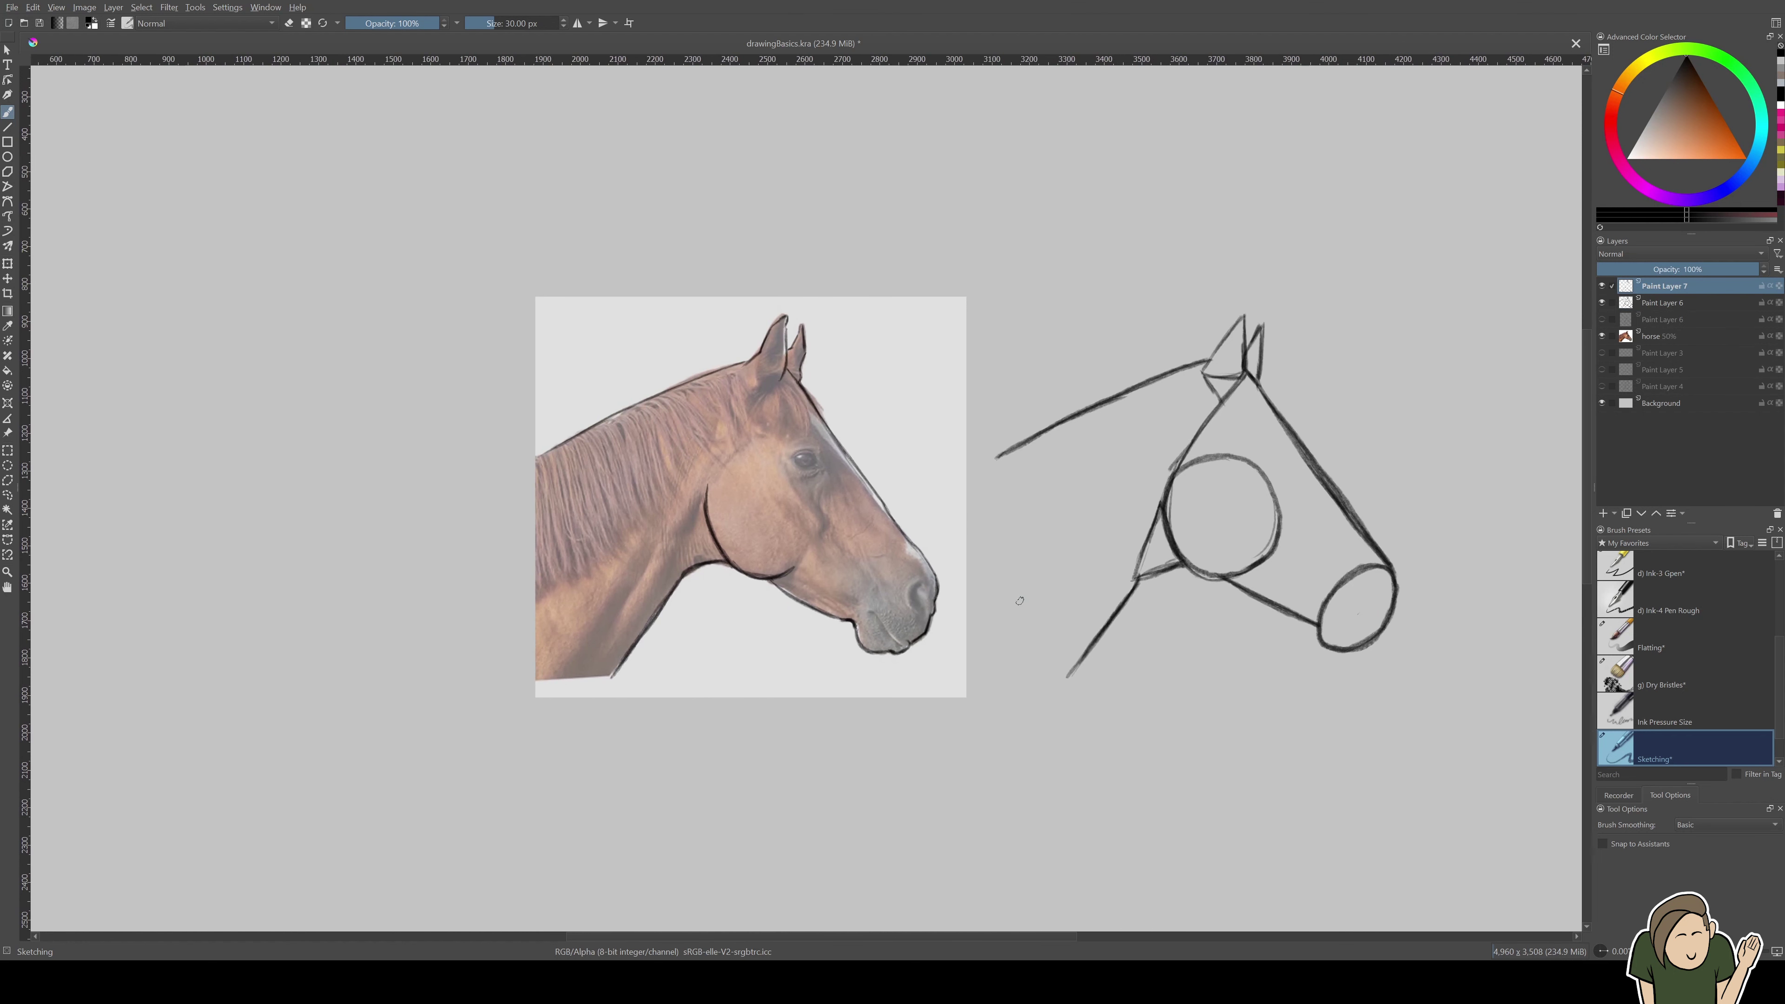
pyautogui.click(1643, 333)
pyautogui.moveTo(1687, 269); pyautogui.dragTo(1764, 269)
# Move the construction sketch to the left of the photo and the refined line drawing to the right of it
pyautogui.click(1673, 302)
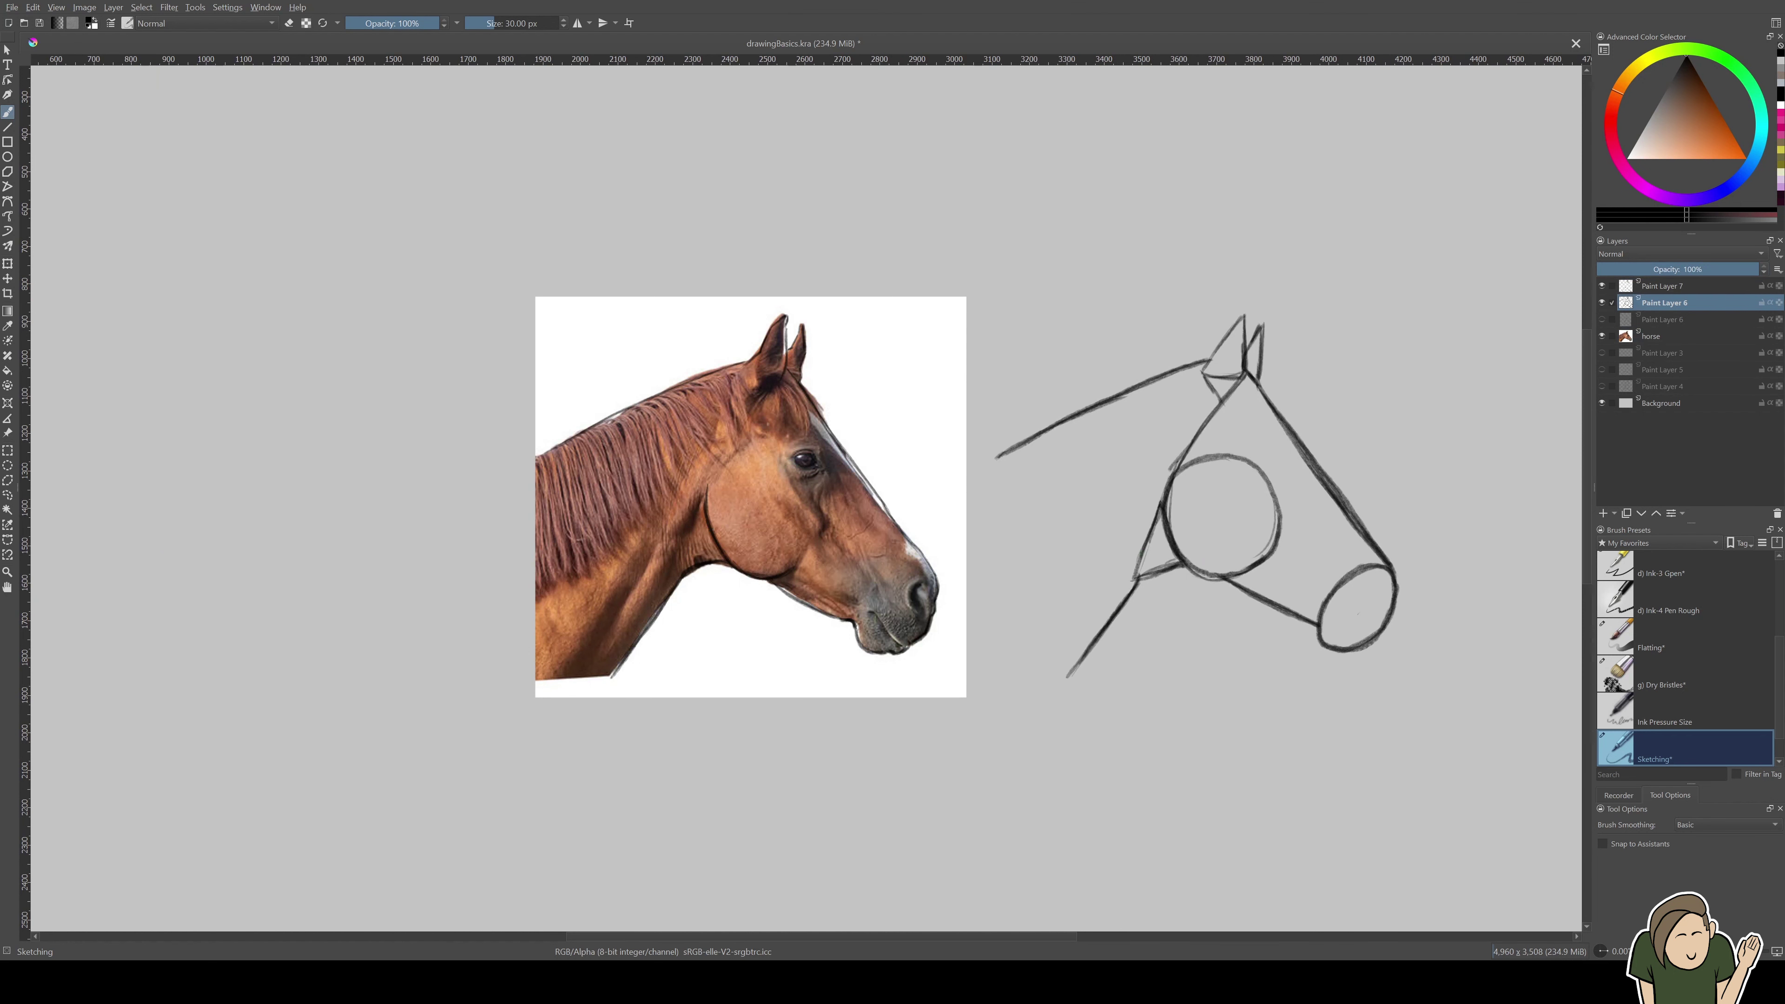
pyautogui.click(1645, 287)
pyautogui.press('t')
pyautogui.moveTo(745, 492)
pyautogui.mouseDown()
pyautogui.moveTo(1183, 501)
pyautogui.moveTo(377, 530)
pyautogui.mouseUp()
pyautogui.click(1661, 302)
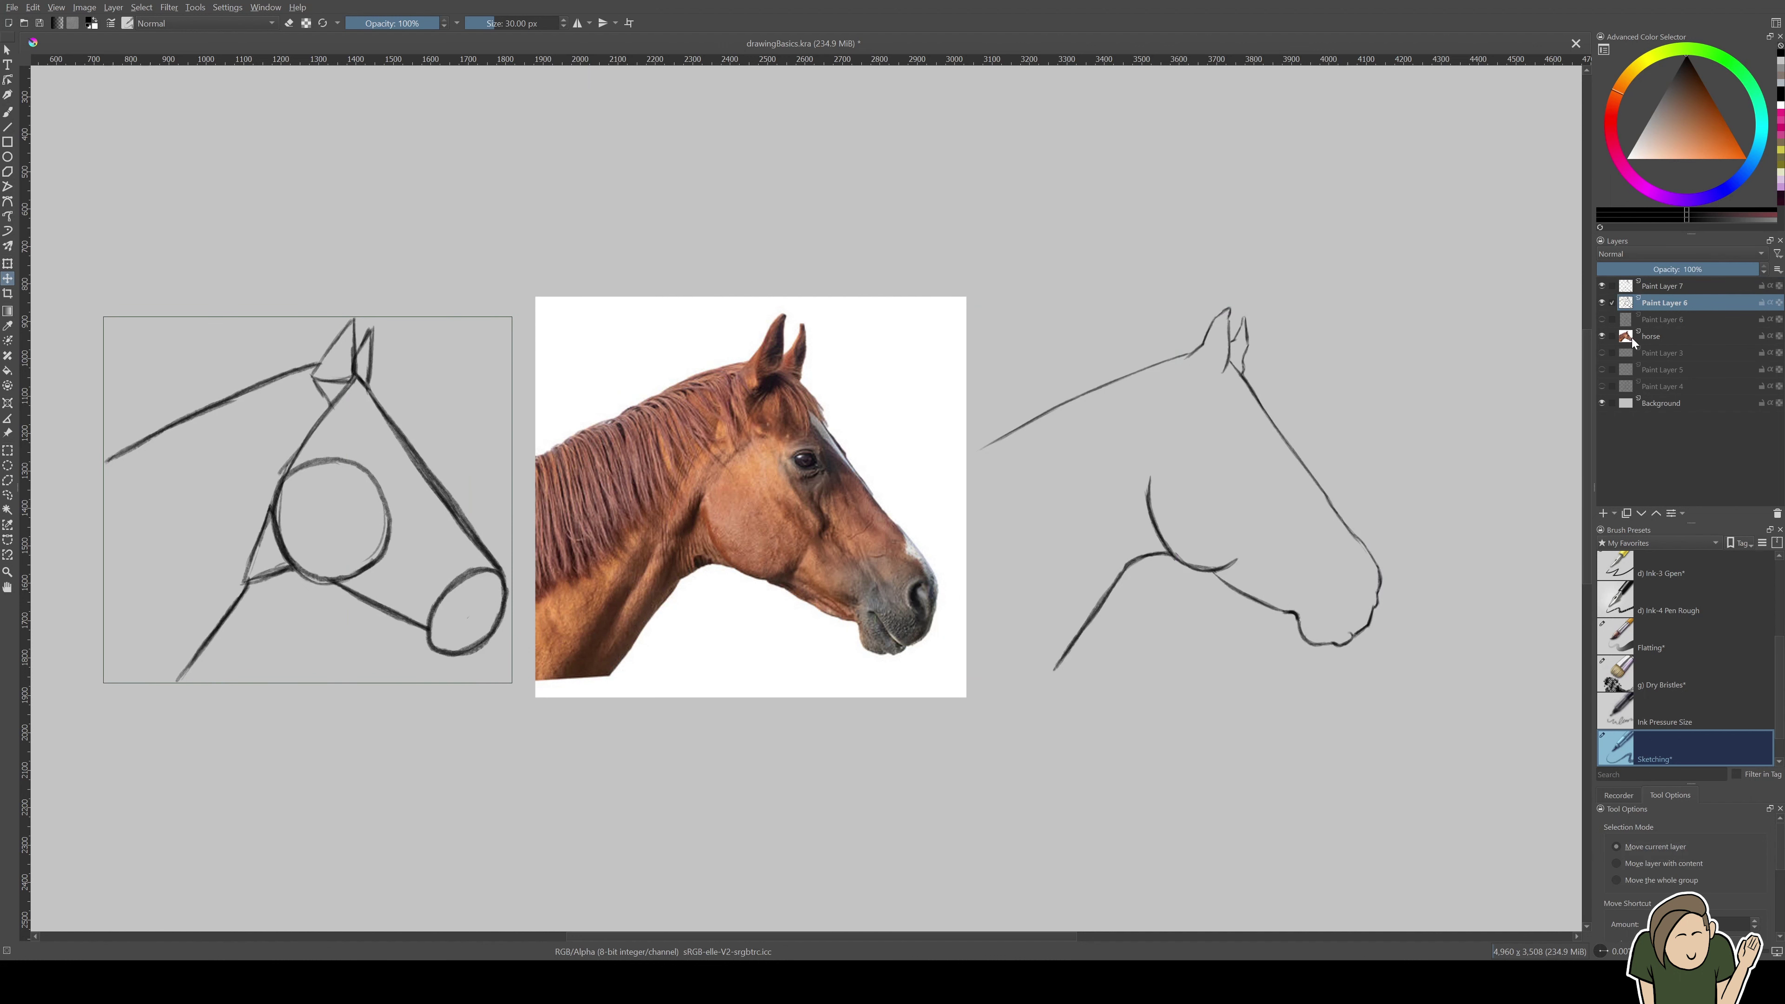
pyautogui.click(1663, 290)
pyautogui.moveTo(1310, 535); pyautogui.dragTo(1311, 532)
pyautogui.press('b')
pyautogui.moveTo(1230, 424)
pyautogui.mouseDown()
pyautogui.moveTo(1336, 569)
pyautogui.moveTo(1206, 436)
pyautogui.moveTo(1107, 517)
pyautogui.mouseUp()
pyautogui.hotkey('ctrl', 'z')
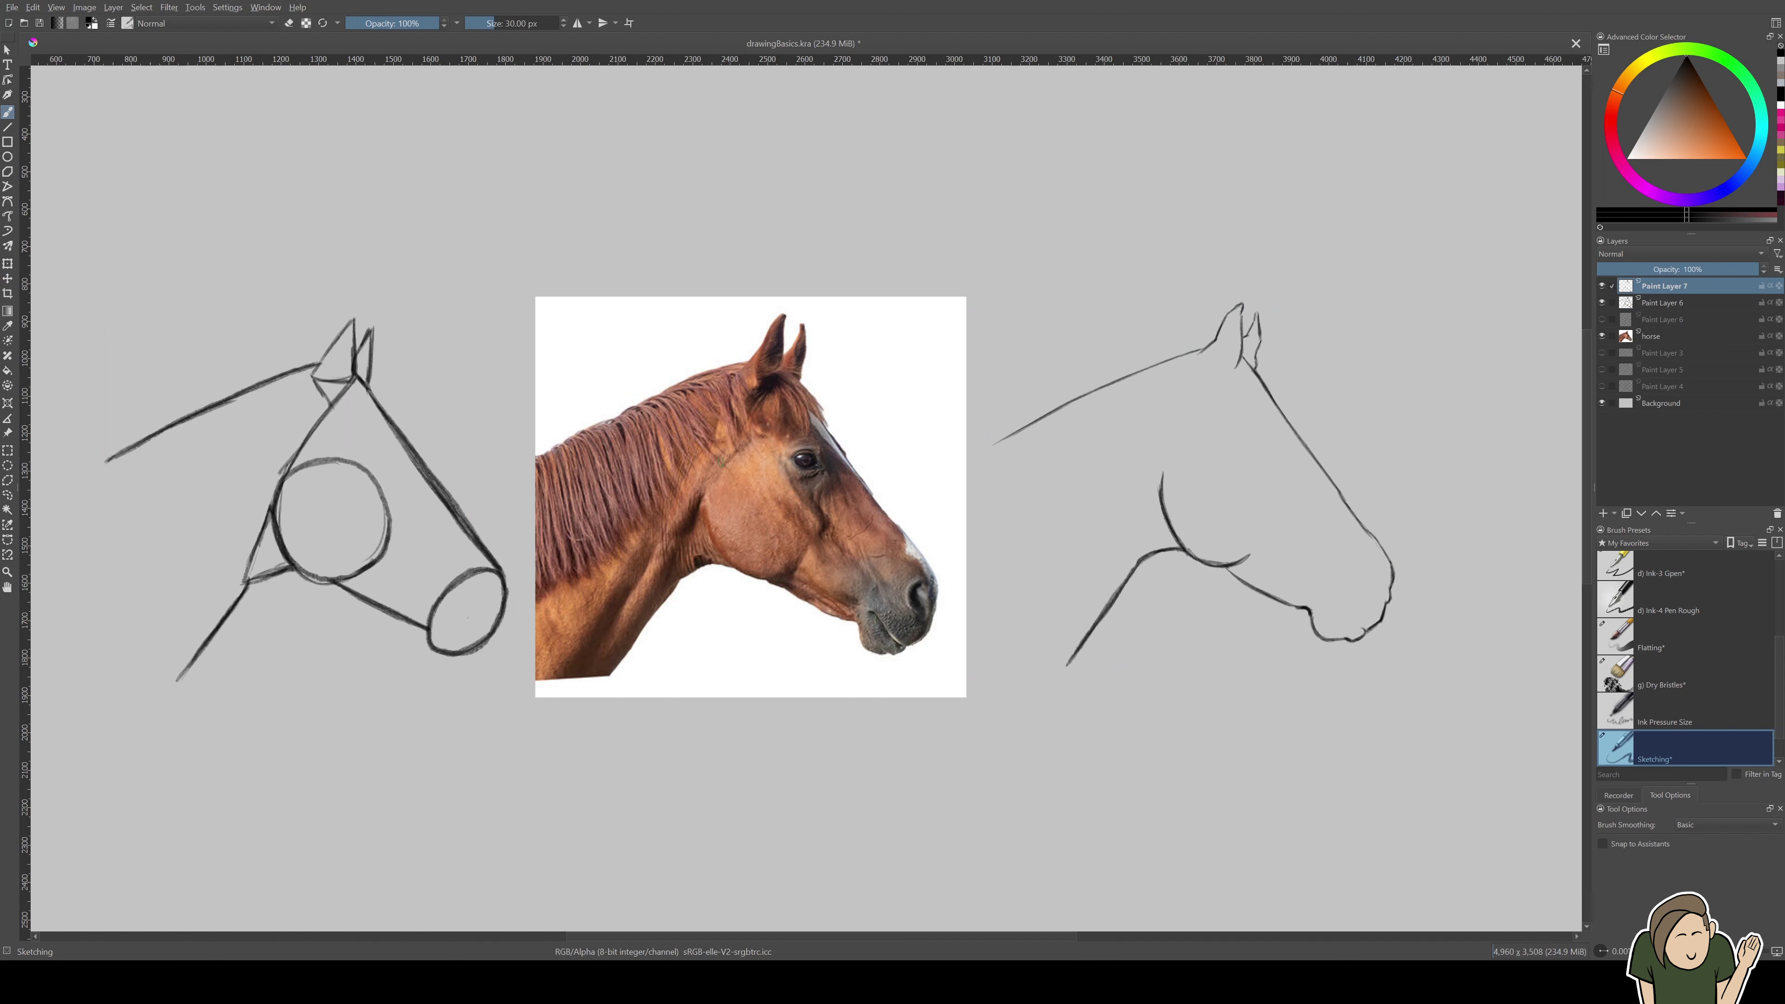
pyautogui.moveTo(857, 680); pyautogui.dragTo(894, 680)
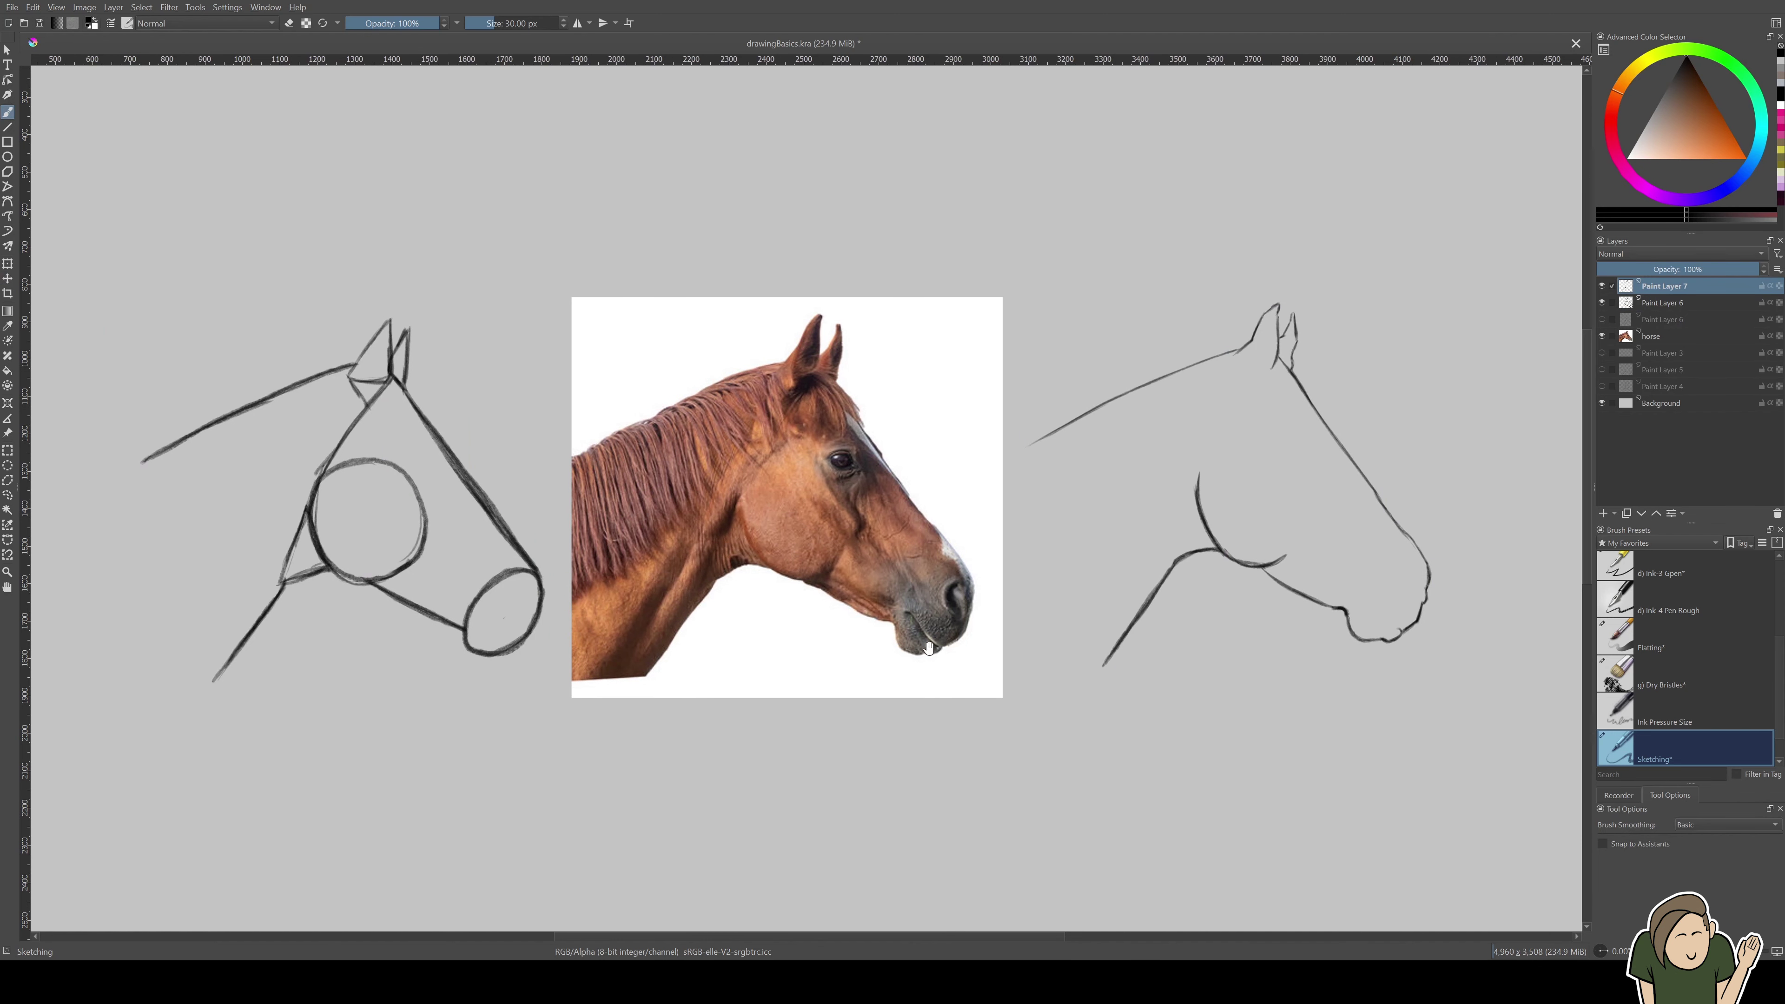